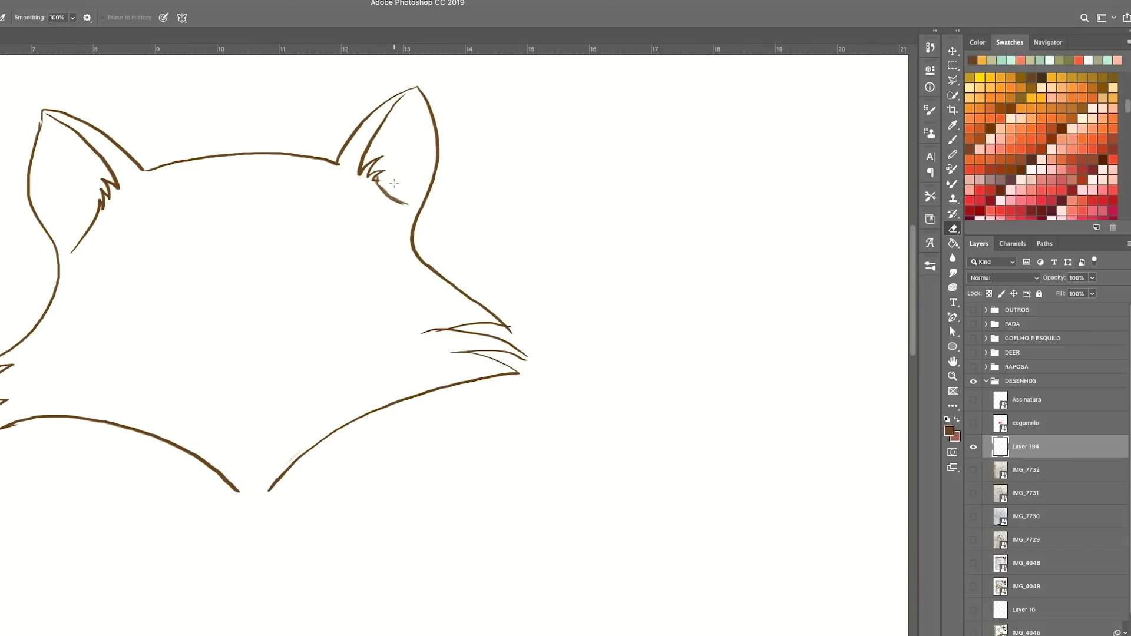
- Replace the lower stroke inside the fox's right ear with short brown fur strokes
right_click(413, 202)
key(Escape)
key(b)
drag(379, 180, 380, 178)
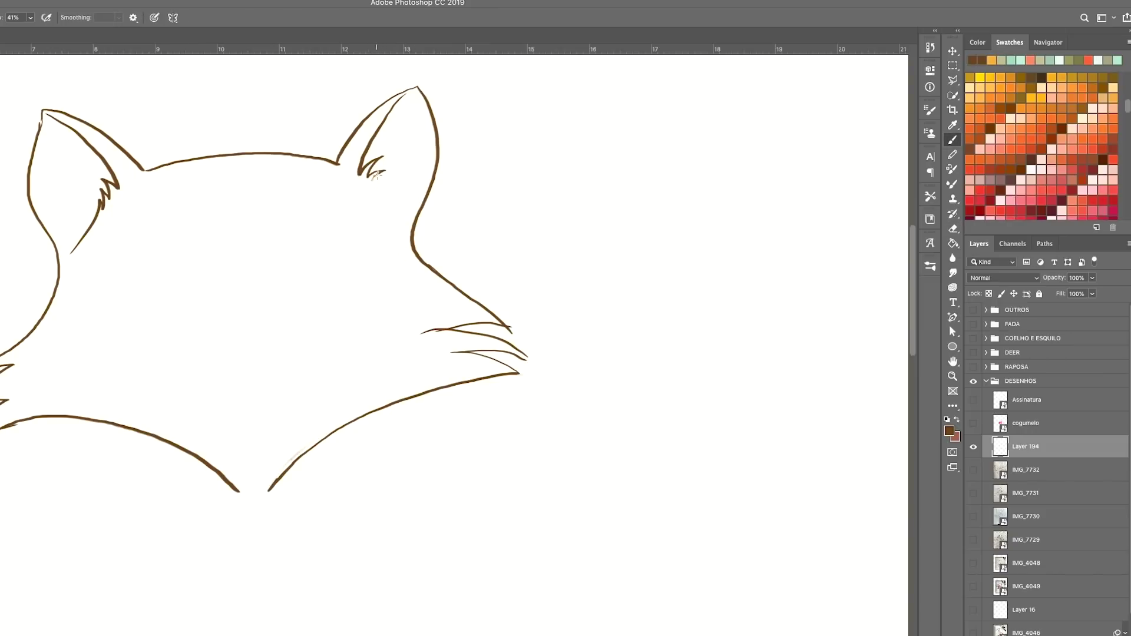
key(0)
- Show the IMG_7732 pencil sketch and add a new layer between it and the head line art
click(973, 470)
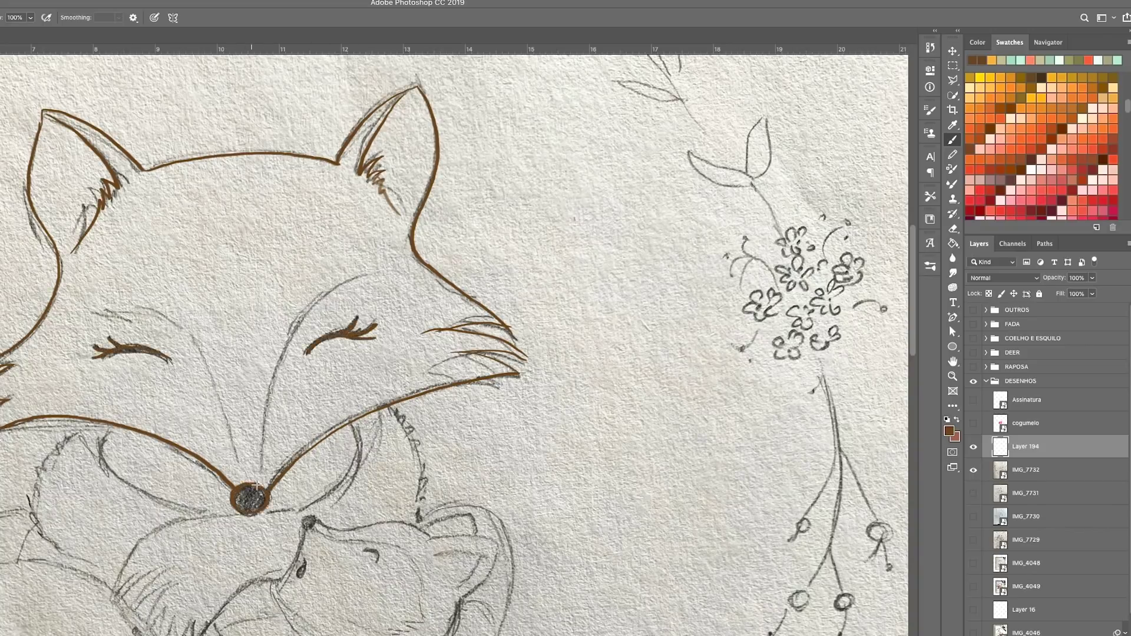
scroll(260, 489, down, 5)
key(ctrl+shift+alt+n)
key(ctrl+bracketleft)
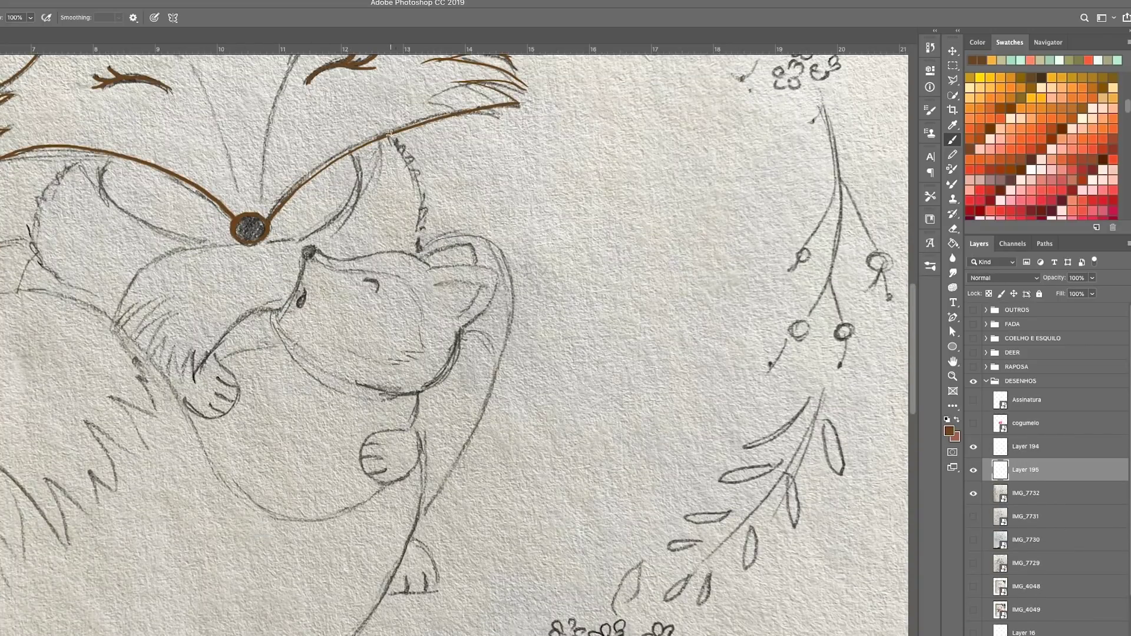
- Trace the mother fox's chest, neck ruff, arm and arm fur in brown over the sketch
drag(352, 153, 268, 241)
mouse_move(268, 243)
mouse_down()
mouse_move(118, 331)
mouse_move(147, 342)
mouse_up()
drag(159, 338, 179, 385)
drag(274, 307, 176, 386)
drag(104, 158, 213, 244)
drag(99, 154, 47, 192)
- Add another layer and trace the cub's head on it, including the ears, cheek fur and chin line
scroll(120, 314, down, 3)
key(ctrl+shift+alt+n)
scroll(227, 275, up, 4)
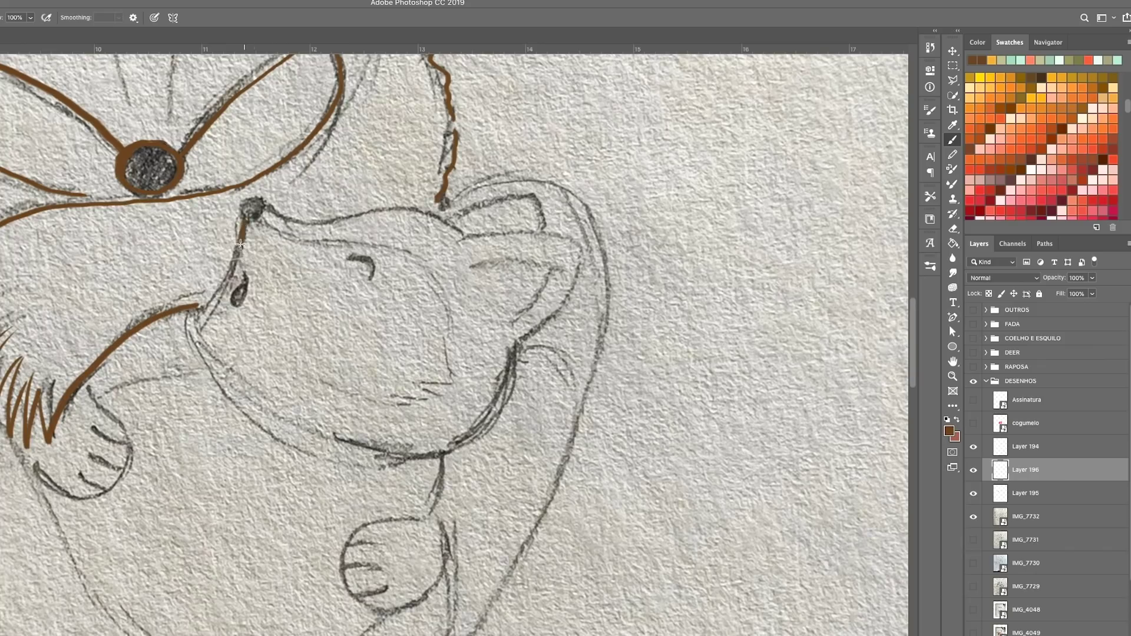
mouse_move(270, 201)
mouse_down()
mouse_move(430, 210)
mouse_move(517, 343)
mouse_up()
drag(455, 217, 543, 223)
mouse_move(264, 219)
mouse_down()
mouse_move(452, 331)
mouse_move(343, 394)
mouse_up()
mouse_move(201, 311)
mouse_down()
mouse_move(292, 424)
mouse_move(440, 454)
mouse_up()
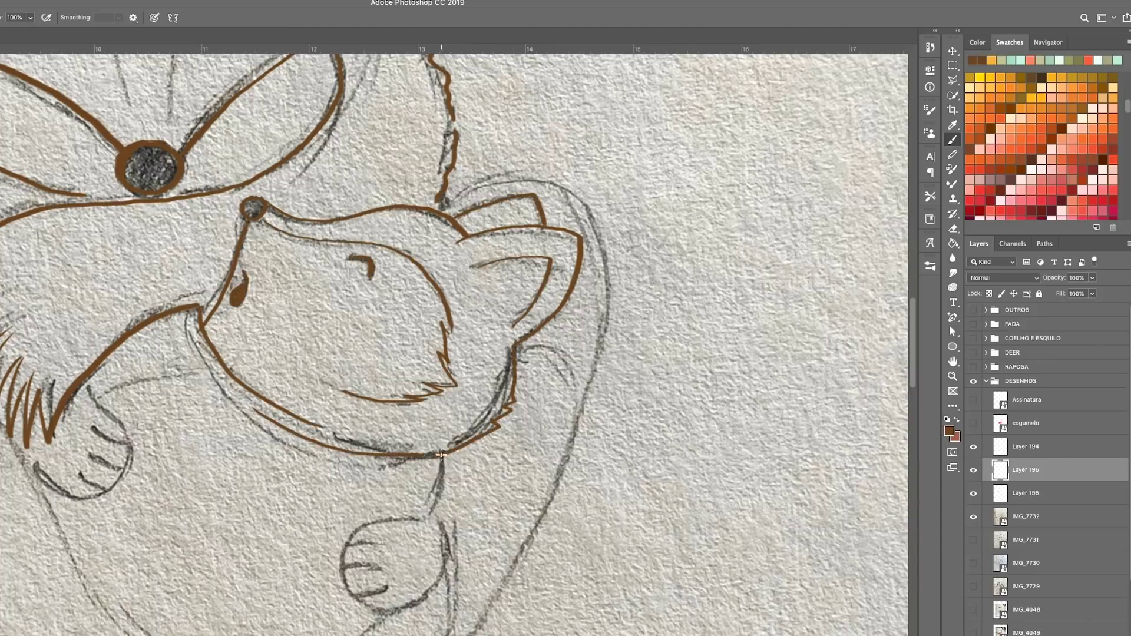
- Trace the two paws and their toes around the cub in brown on Layer 195
scroll(208, 361, down, 5)
scroll(207, 360, up, 3)
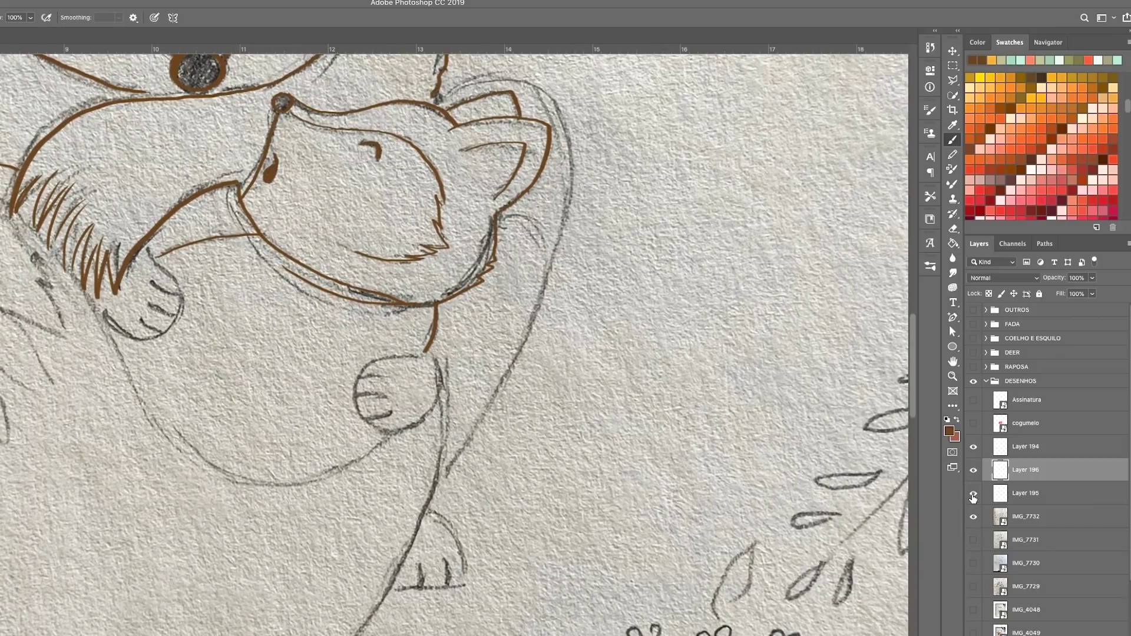
click(989, 494)
drag(147, 244, 174, 321)
drag(94, 301, 159, 332)
drag(437, 332, 416, 380)
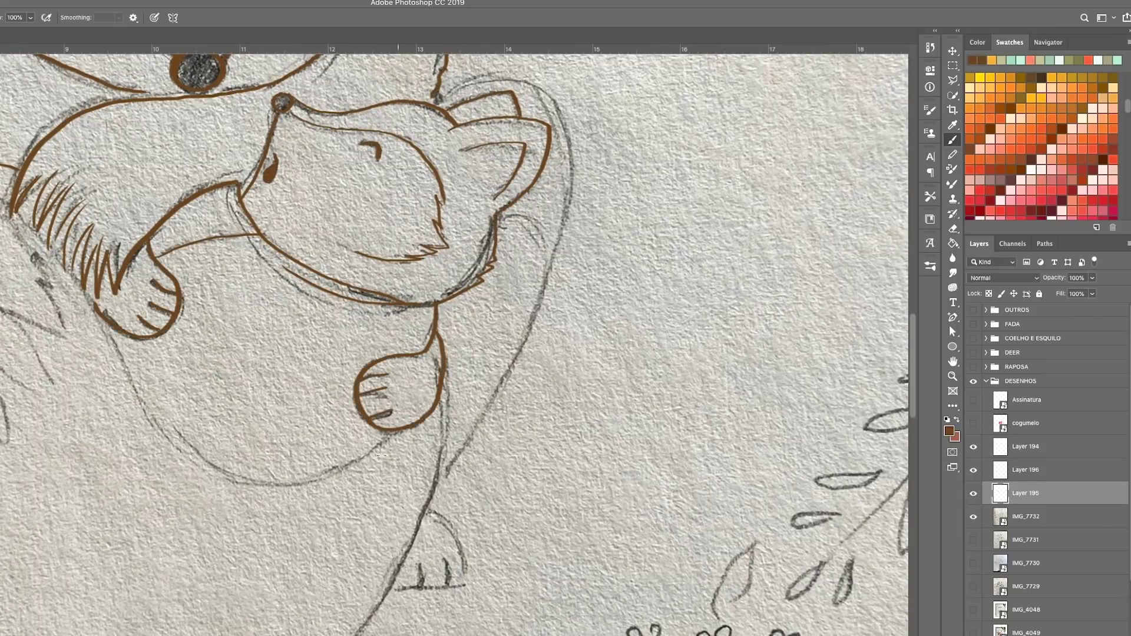
- Trace the outline of the big tail and the body curve beneath the cub in brown
scroll(380, 455, down, 2)
mouse_move(68, 354)
mouse_down()
mouse_move(109, 197)
mouse_move(241, 130)
mouse_move(374, 145)
mouse_move(460, 278)
mouse_move(594, 390)
mouse_move(683, 356)
mouse_up()
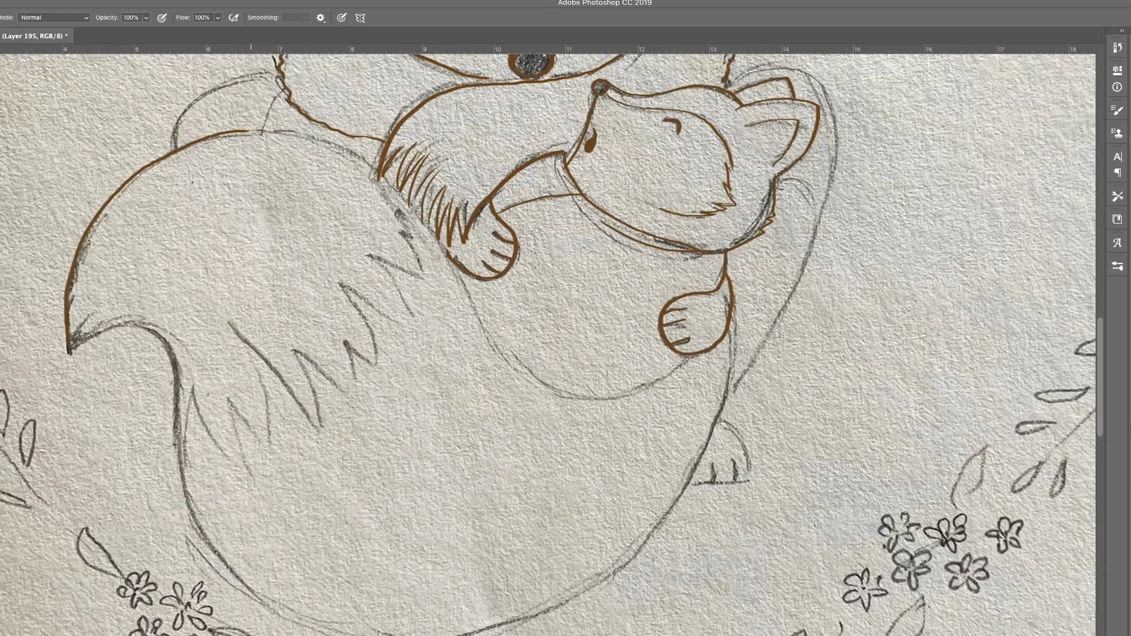
mouse_move(733, 303)
mouse_down()
mouse_move(707, 471)
mouse_move(555, 613)
mouse_up()
scroll(92, 336, down, 2)
mouse_move(69, 307)
mouse_down()
mouse_move(180, 346)
mouse_move(293, 574)
mouse_move(550, 558)
mouse_move(524, 574)
mouse_move(609, 523)
mouse_up()
key(e)
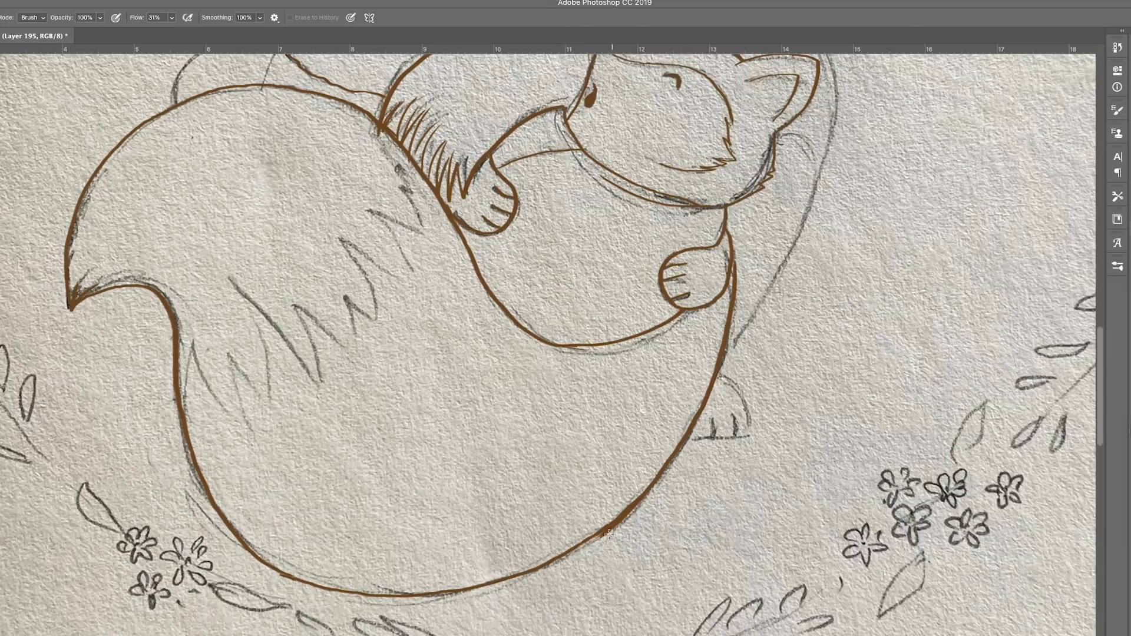
- Trace the small foot with its toes, the mother's back line and the rounded haunch behind the tail
key(b)
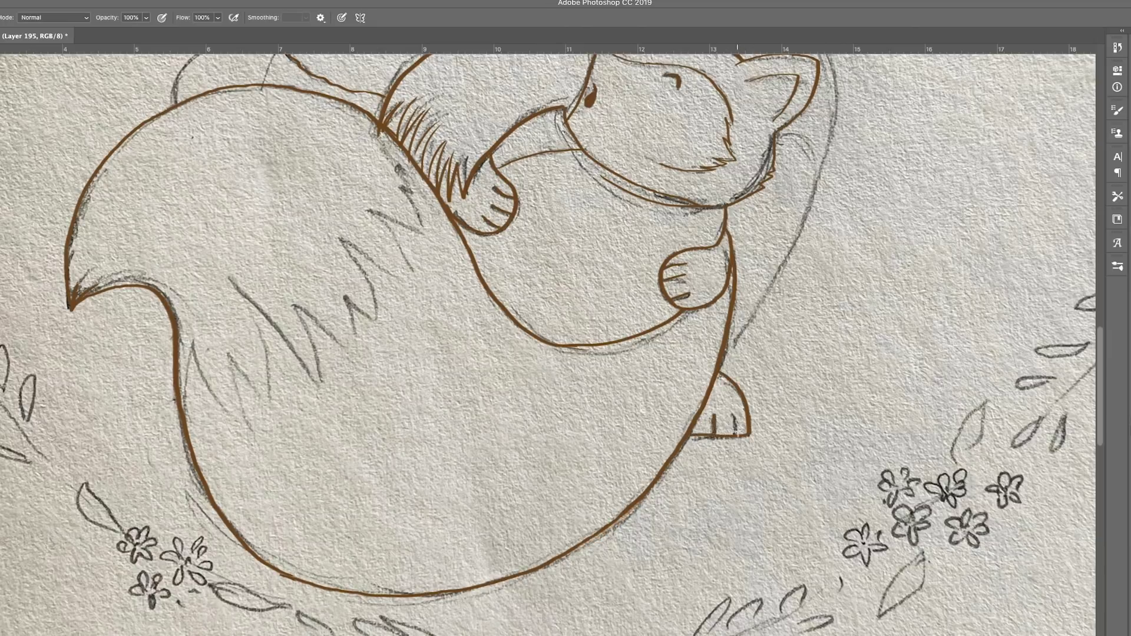
scroll(811, 298, up, 5)
mouse_move(728, 290)
mouse_down()
mouse_move(778, 519)
mouse_move(722, 617)
mouse_up()
drag(277, 289, 183, 356)
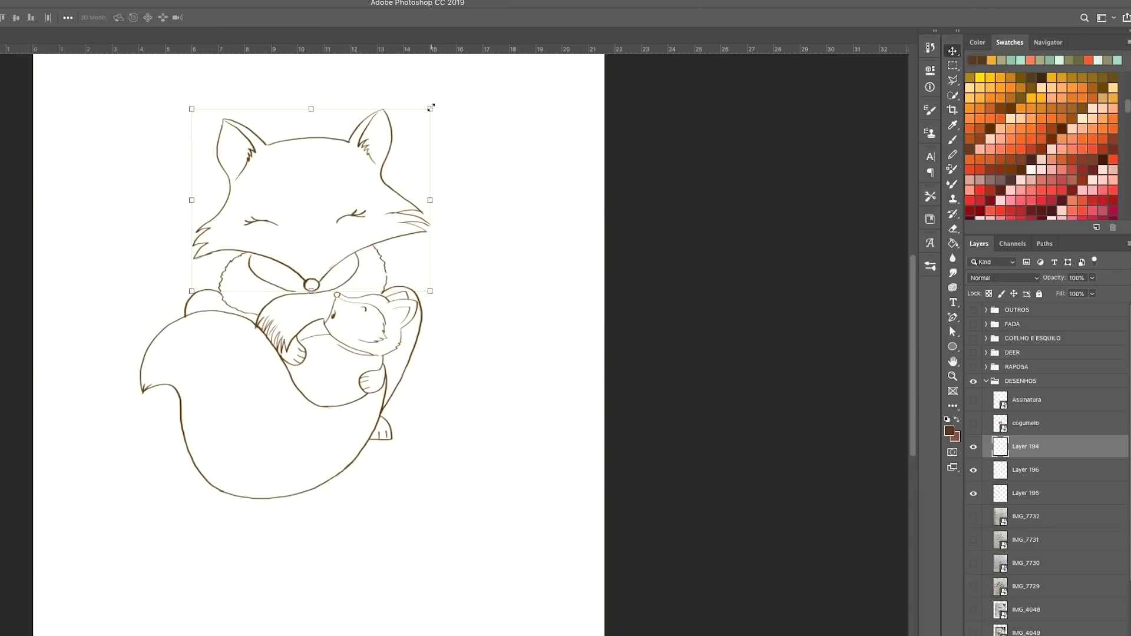
- Scale down the mother fox's head on Layer 194 and position it over the chest
drag(431, 108, 411, 123)
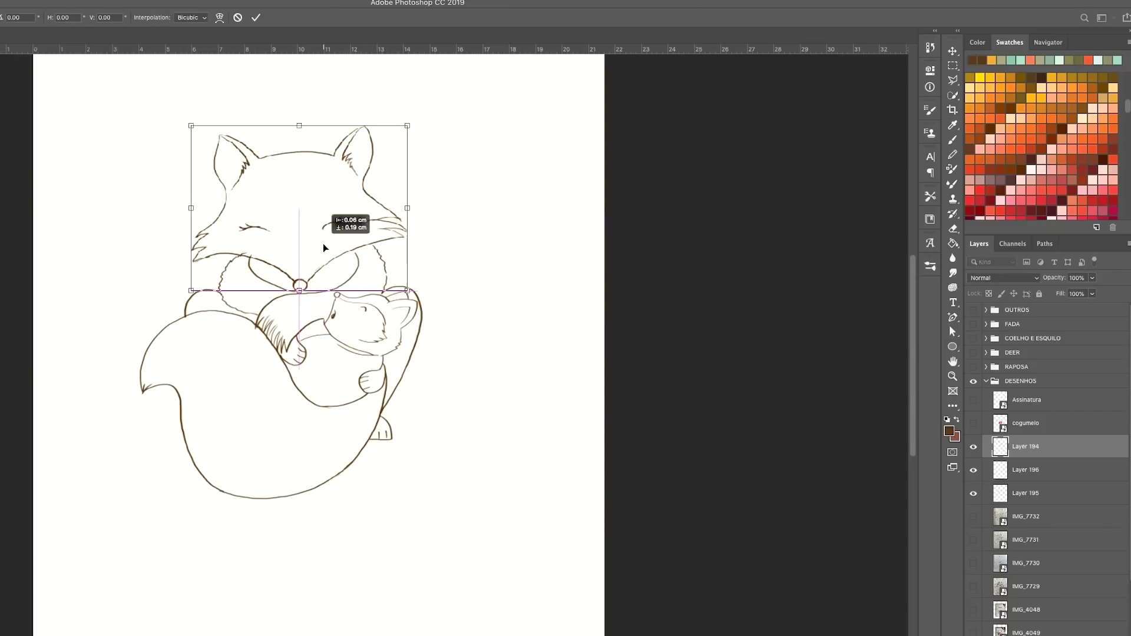
key(Return)
- Clean up overlapping line art on the cub and body layers, Layer 196 and Layer 195, with the Eraser
key(alt+bracketleft)
key(e)
scroll(239, 248, up, 2)
right_click(238, 242)
key(Escape)
click(972, 471)
click(972, 471)
key(alt+bracketleft)
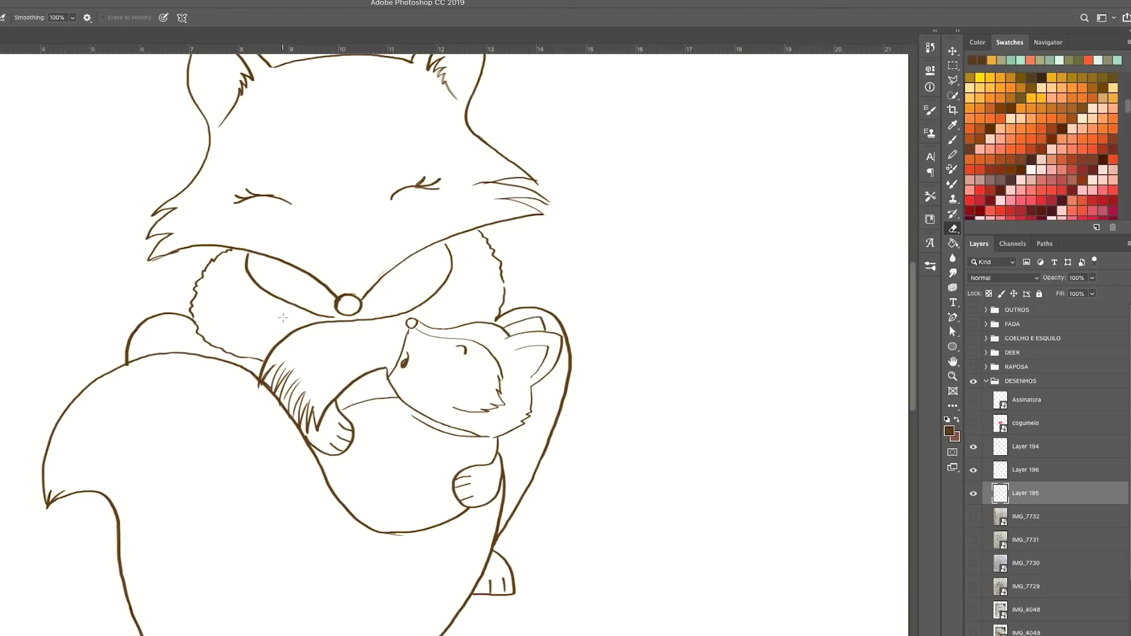
scroll(381, 270, up, 2)
key(alt+bracketright)
right_click(365, 262)
key(Escape)
scroll(321, 313, down, 5)
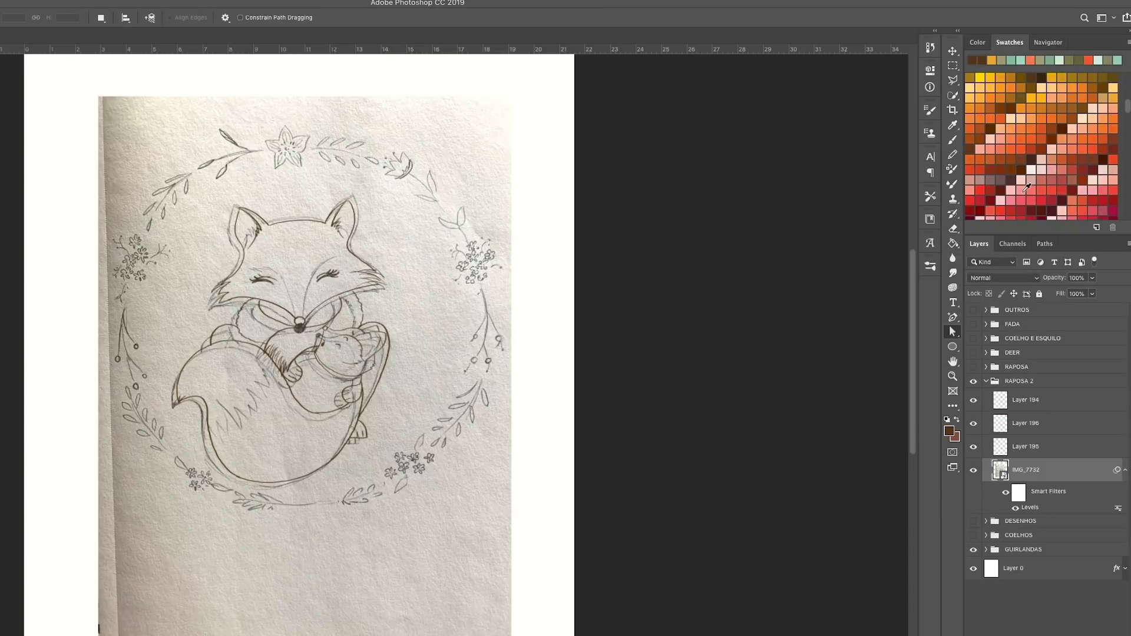
- Add a new layer for the wreath colours, choose a light yellow and lower the IMG_7732 sketch's opacity to about 34%
scroll(1082, 172, up, 3)
scroll(288, 148, up, 3)
key(ctrl+alt+shift+n)
key(b)
right_click(289, 147)
key(Escape)
key(i)
key(Return)
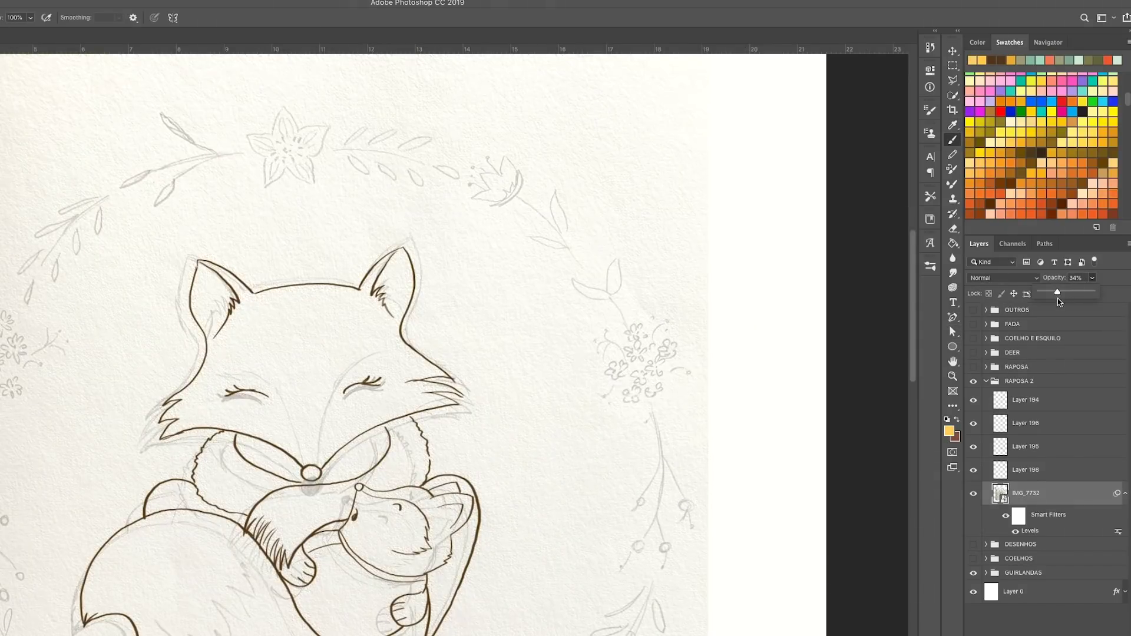
- Paint the star-shaped flower at the top of the wreath yellow with a deeper yellow centre
drag(275, 156, 288, 142)
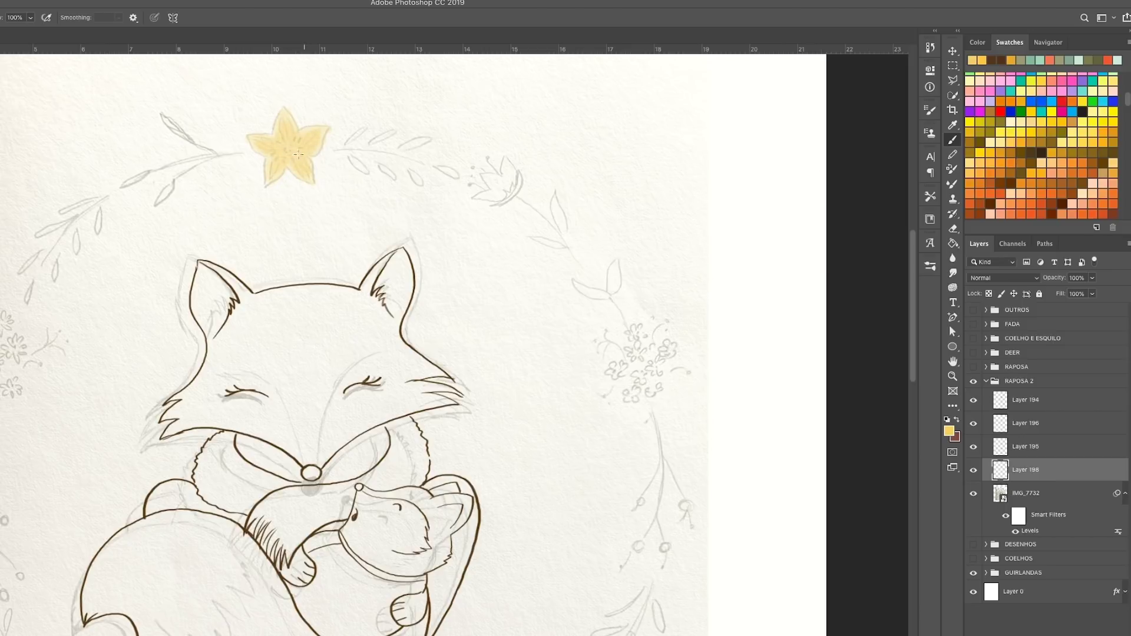
scroll(296, 158, down, 3)
scroll(431, 156, up, 4)
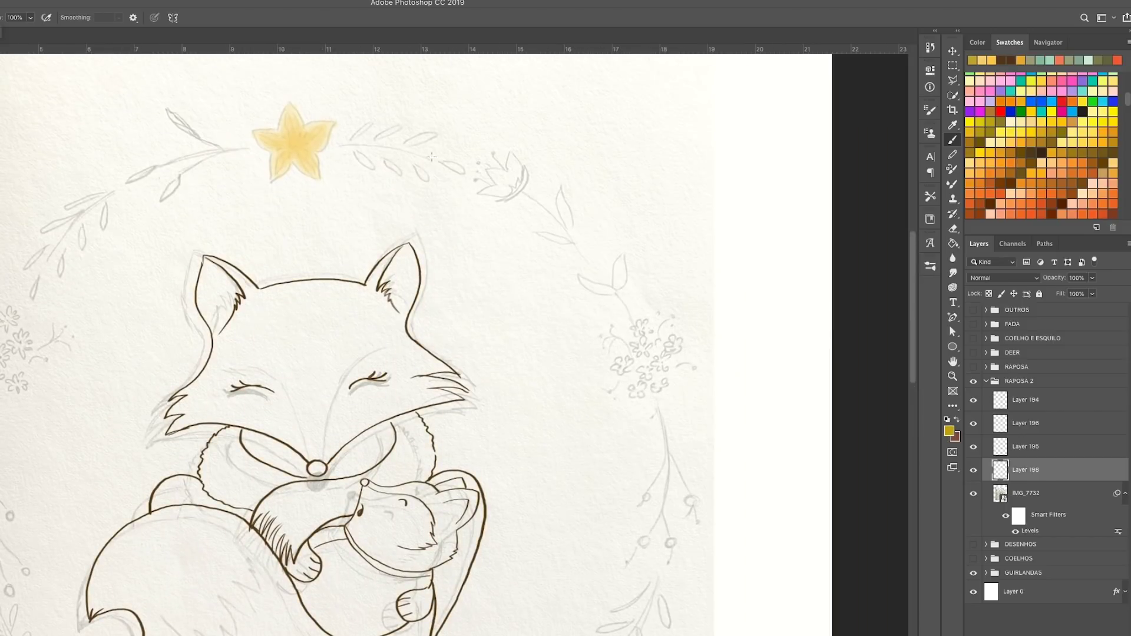
- Paint seven olive-yellow leaves to the right of the star-shaped flower with the 71 px textured brush
click(930, 110)
scroll(384, 141, up, 2)
mouse_move(333, 137)
mouse_down()
mouse_move(376, 108)
mouse_move(421, 109)
mouse_up()
mouse_move(342, 156)
mouse_down()
mouse_move(374, 191)
mouse_move(412, 196)
mouse_up()
drag(429, 177, 458, 207)
drag(420, 145, 468, 126)
drag(458, 168, 503, 184)
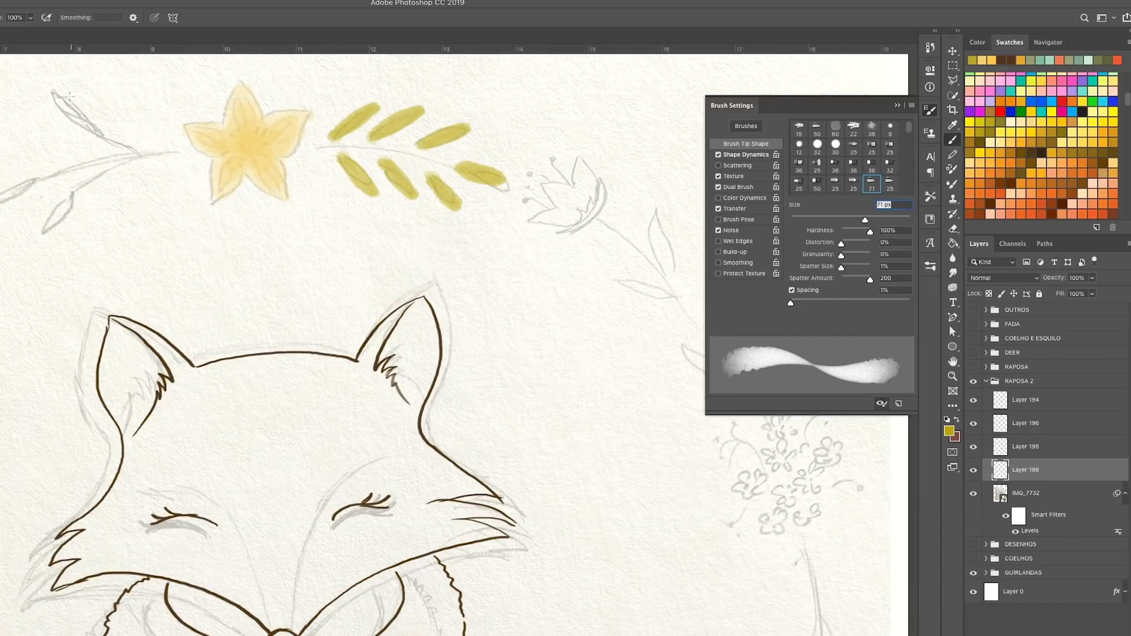
- Paint the leaves of the wreath's upper-left and lower-left sprigs olive yellow
scroll(353, 354, down, 5)
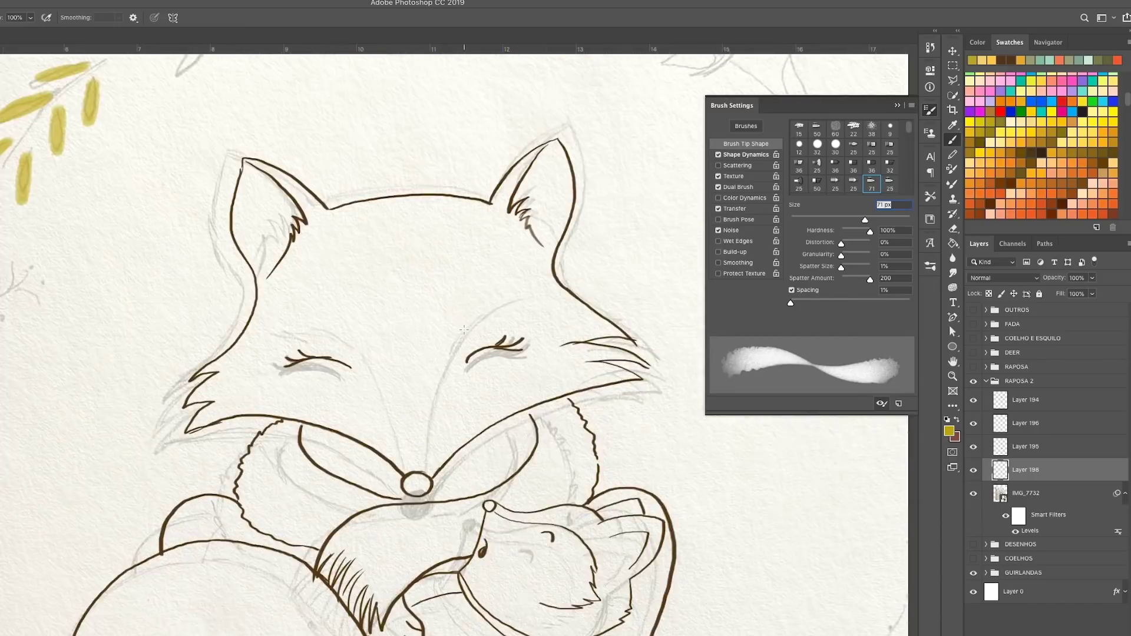
scroll(353, 354, down, 2)
scroll(235, 353, up, 2)
drag(147, 389, 156, 418)
drag(176, 401, 171, 438)
drag(166, 441, 139, 427)
drag(176, 470, 141, 455)
drag(192, 465, 188, 438)
drag(213, 492, 207, 456)
- Paint the leaves of the wreath's lower-right sprig olive yellow
scroll(354, 471, right, 8)
drag(556, 427, 559, 388)
drag(477, 434, 522, 423)
drag(526, 433, 533, 470)
mouse_move(446, 465)
mouse_down()
mouse_move(492, 457)
mouse_move(491, 513)
mouse_up()
drag(469, 492, 430, 482)
drag(465, 507, 456, 535)
drag(451, 509, 422, 533)
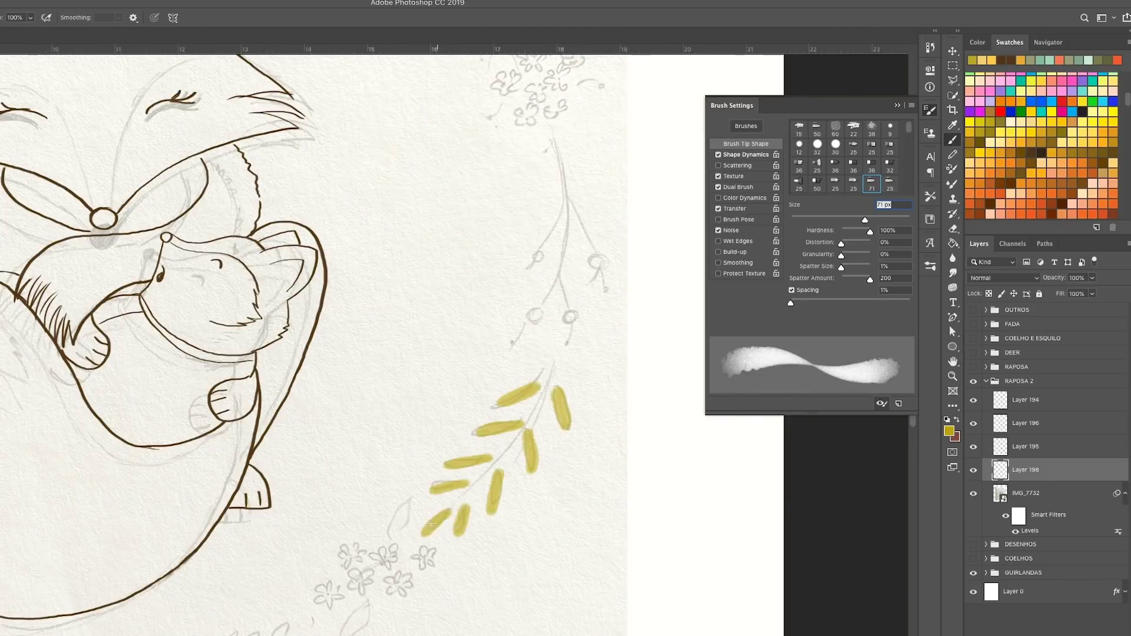
- Paint the leaves of the sprig at the wreath's bottom right in ochre
scroll(448, 506, down, 3)
scroll(353, 471, up, 3)
drag(332, 486, 386, 457)
drag(382, 466, 401, 455)
drag(383, 482, 354, 487)
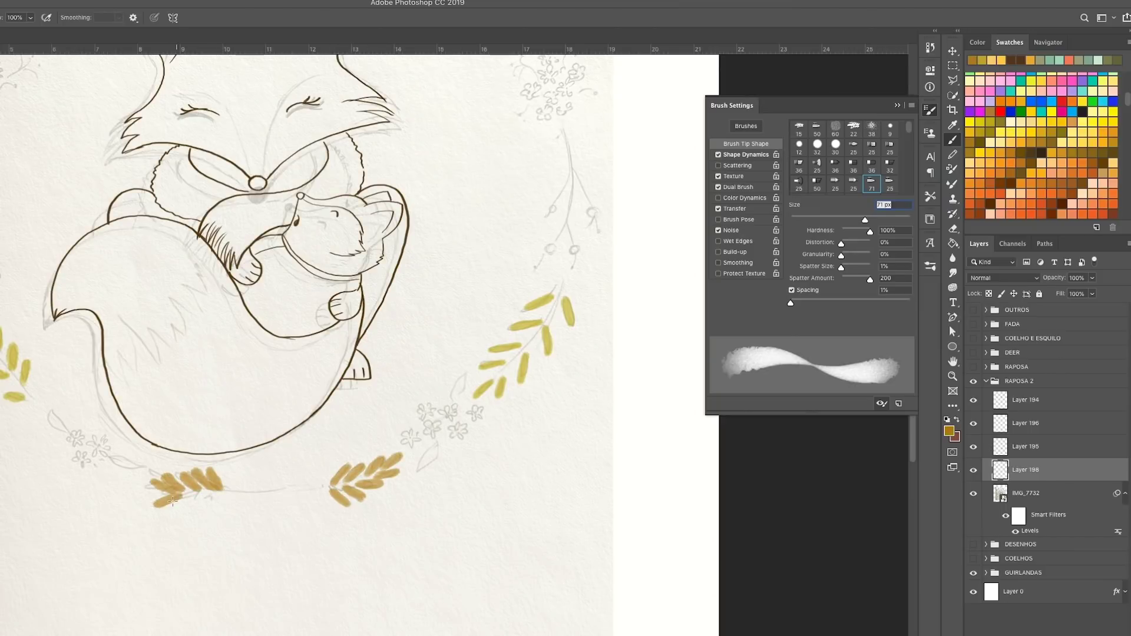
- Undo the last stroke and paint the remaining ochre leaves of the sprig at the wreath's bottom left
scroll(213, 505, down, 3)
scroll(222, 520, up, 3)
scroll(315, 412, up, 1)
key(ctrl+z)
mouse_move(406, 416)
mouse_down()
mouse_move(381, 432)
mouse_move(384, 393)
mouse_up()
drag(396, 417, 360, 406)
drag(368, 422, 339, 407)
- Add a new layer and outline the star-shaped flower's petals and veins in golden yellow with the 15 px tapered brush
scroll(387, 417, down, 5)
scroll(302, 182, up, 5)
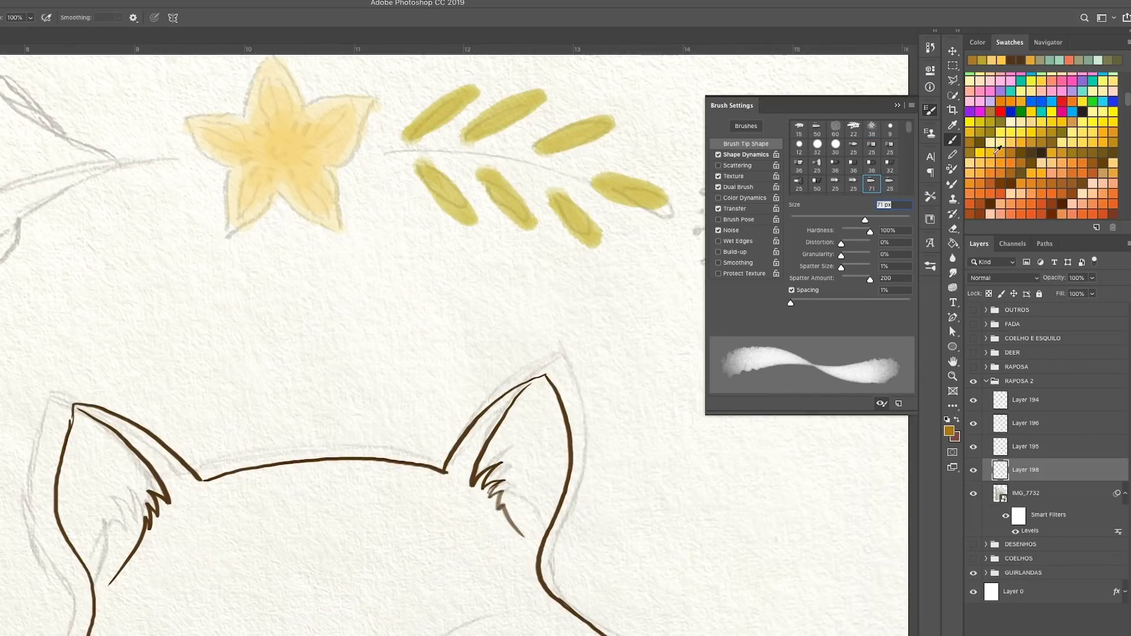
click(1038, 212)
key(ctrl+shift+alt+n)
right_click(293, 132)
double_click(377, 356)
mouse_move(309, 99)
mouse_down()
mouse_move(242, 221)
mouse_move(260, 76)
mouse_up()
mouse_move(268, 171)
mouse_down()
mouse_move(235, 218)
mouse_move(312, 212)
mouse_up()
drag(297, 165, 330, 197)
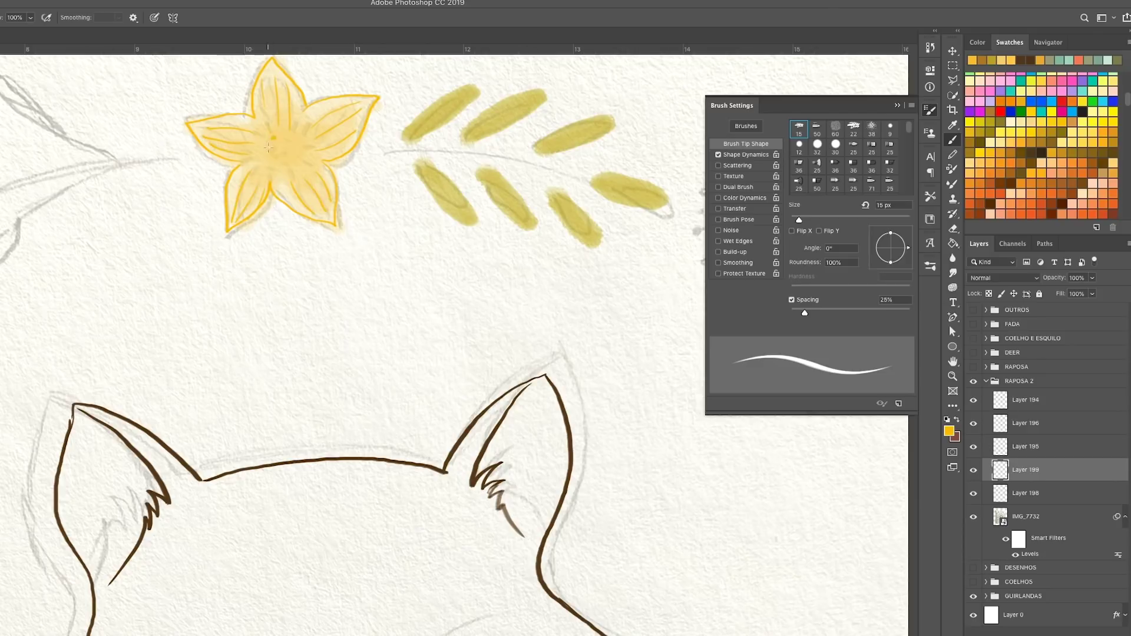
- Add a new layer and paint the tulip-shaped flower at the wreath's upper right coral with the 50 px textured brush
scroll(289, 168, down, 5)
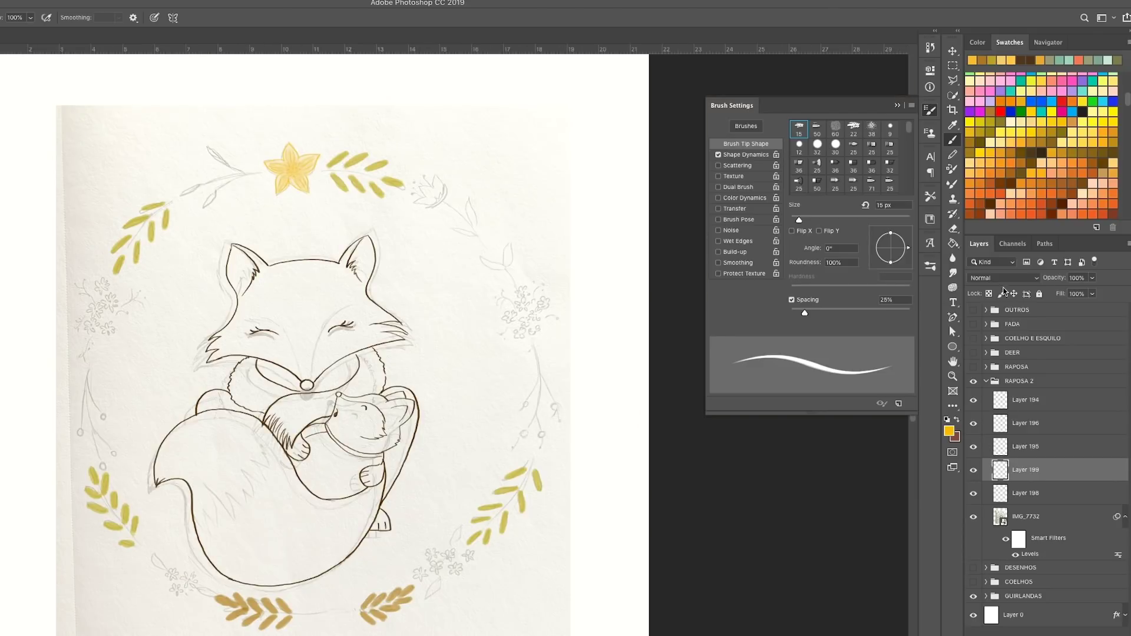
key(ctrl+shift+alt+n)
click(978, 101)
scroll(455, 195, up, 3)
right_click(412, 179)
click(465, 321)
key(Return)
click(406, 191)
drag(405, 192, 407, 201)
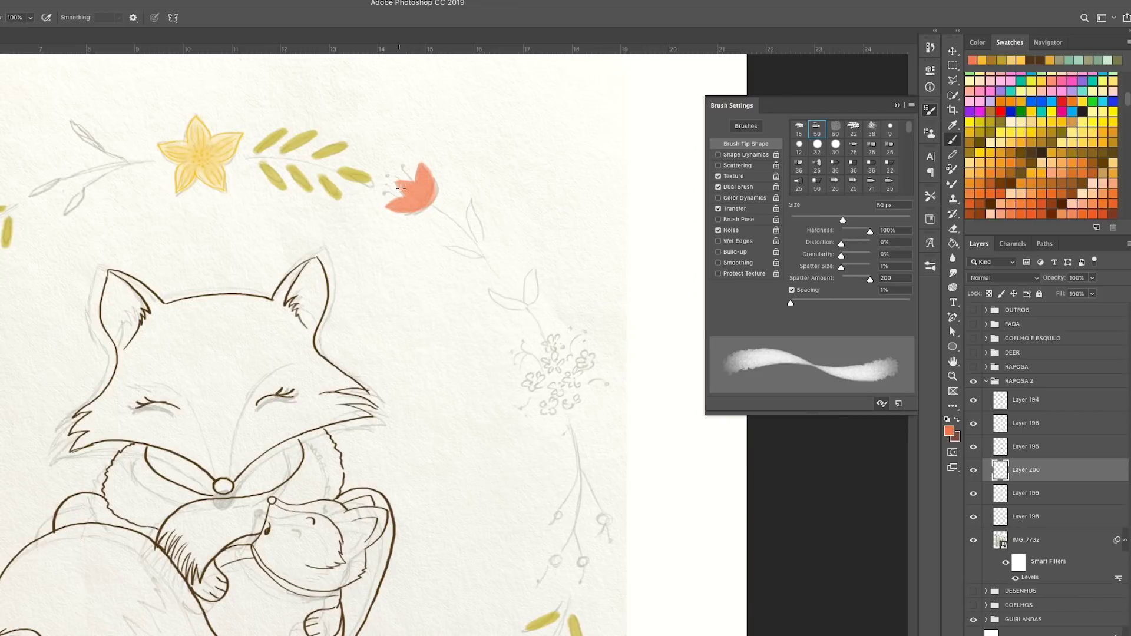
- Paint a matching coral tulip-shaped flower over the small blossoms at the wreath's lower left
scroll(400, 189, left, 8)
scroll(83, 527, down, 6)
click(137, 435)
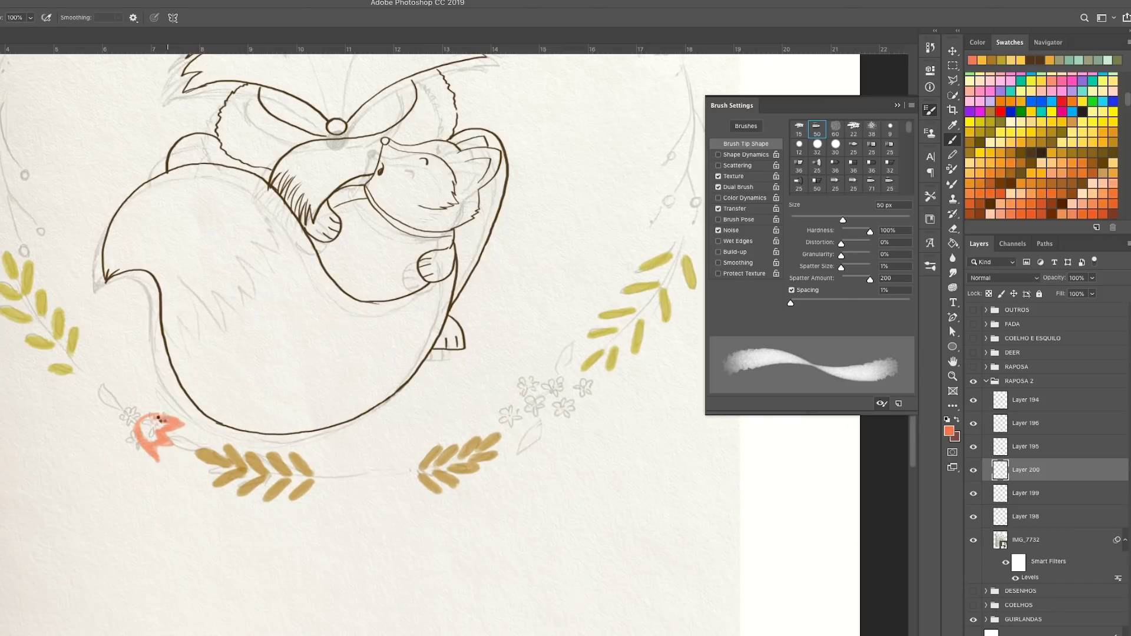
key(ctrl+0)
key(ctrl+plus)
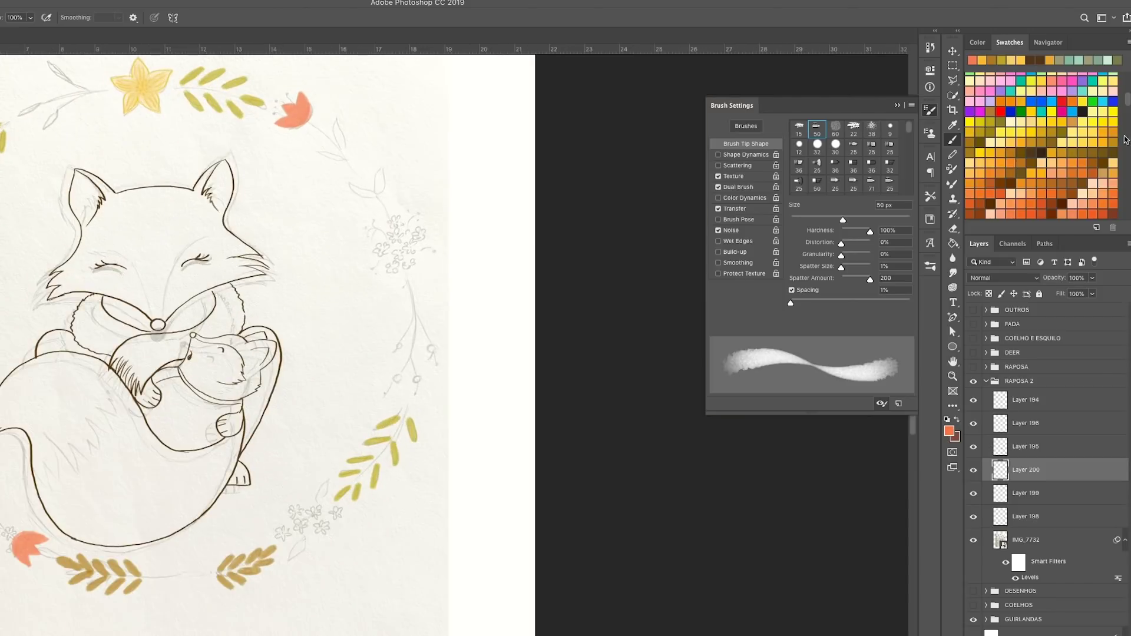
- Group the three fox line art layers, then scale the group down and position it inside the wreath
key(ctrl+minus)
click(973, 539)
key(ctrl+minus)
click(1020, 399)
shift+click(1025, 446)
key(ctrl+g)
key(ctrl+t)
drag(307, 347, 322, 362)
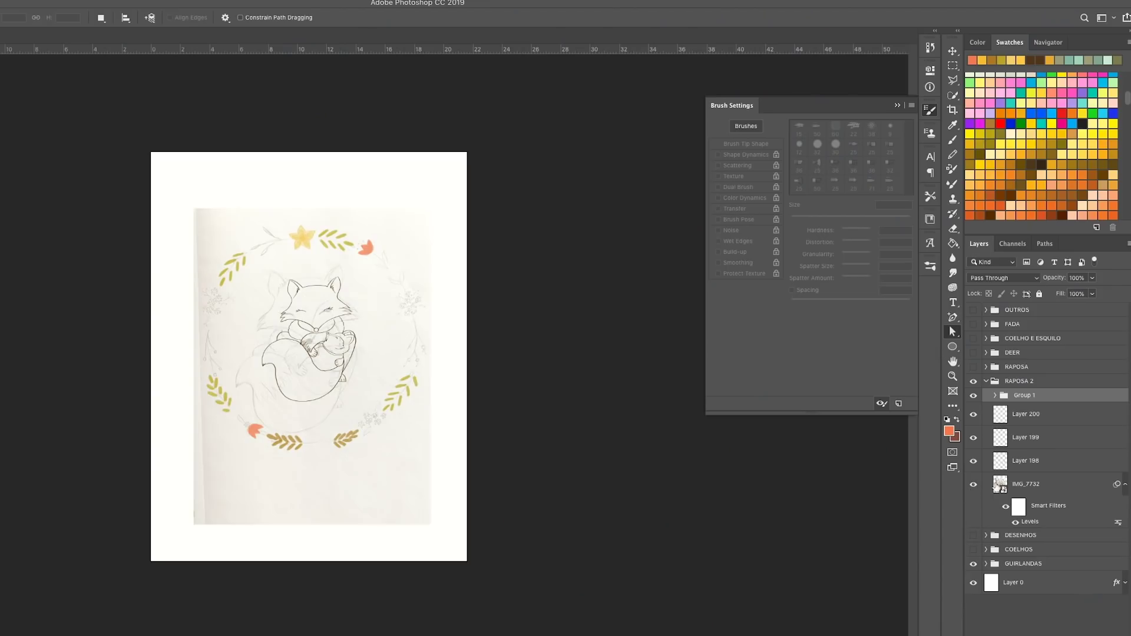
- Add a new layer above Layer 200 and paint the three leaves left of the star-shaped flower ochre brown
click(1025, 414)
key(ctrl+plus)
key(ctrl+plus)
key(ctrl+plus)
drag(179, 96, 176, 92)
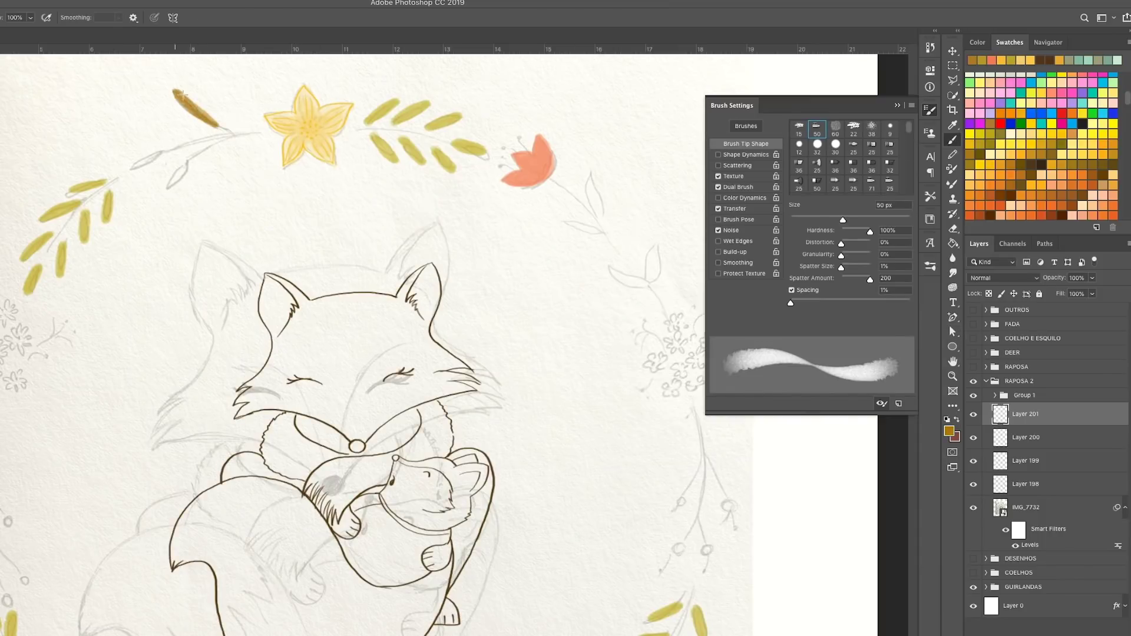
- Paint the leaf pairs below the upper-right coral flower in ochre brown
drag(596, 219, 588, 179)
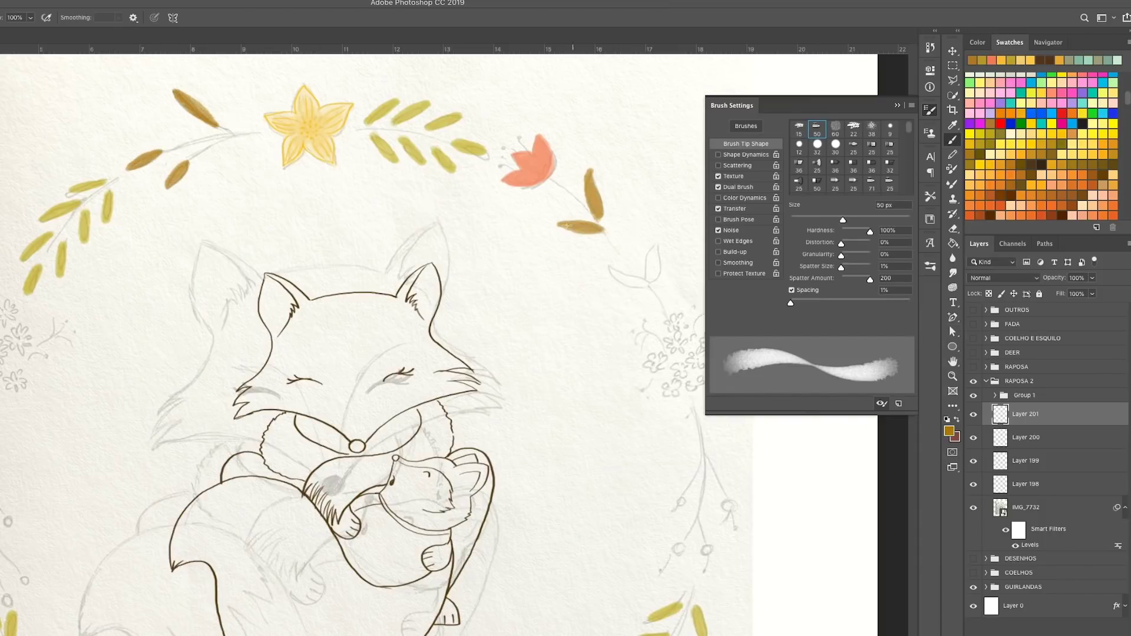
drag(642, 281, 650, 240)
drag(639, 285, 613, 279)
drag(619, 246, 620, 209)
drag(576, 246, 612, 252)
- Add a new layer and paint the round berries on both sides of the wreath orange
scroll(339, 289, down, 5)
scroll(339, 290, up, 3)
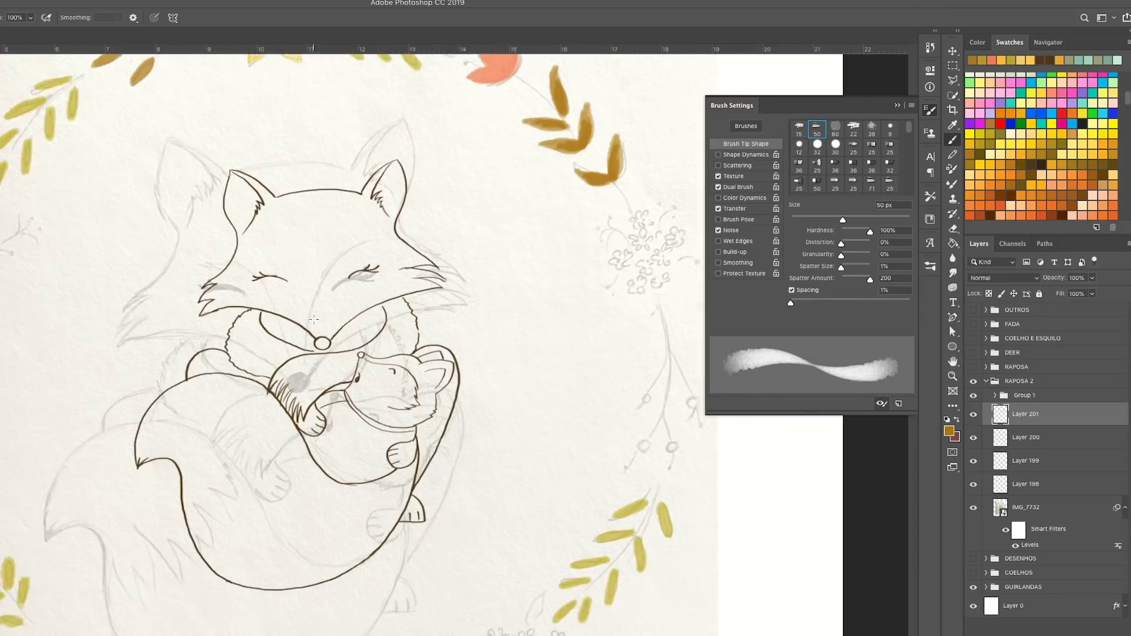
key(ctrl+shift+alt+n)
click(1076, 185)
click(563, 461)
click(591, 461)
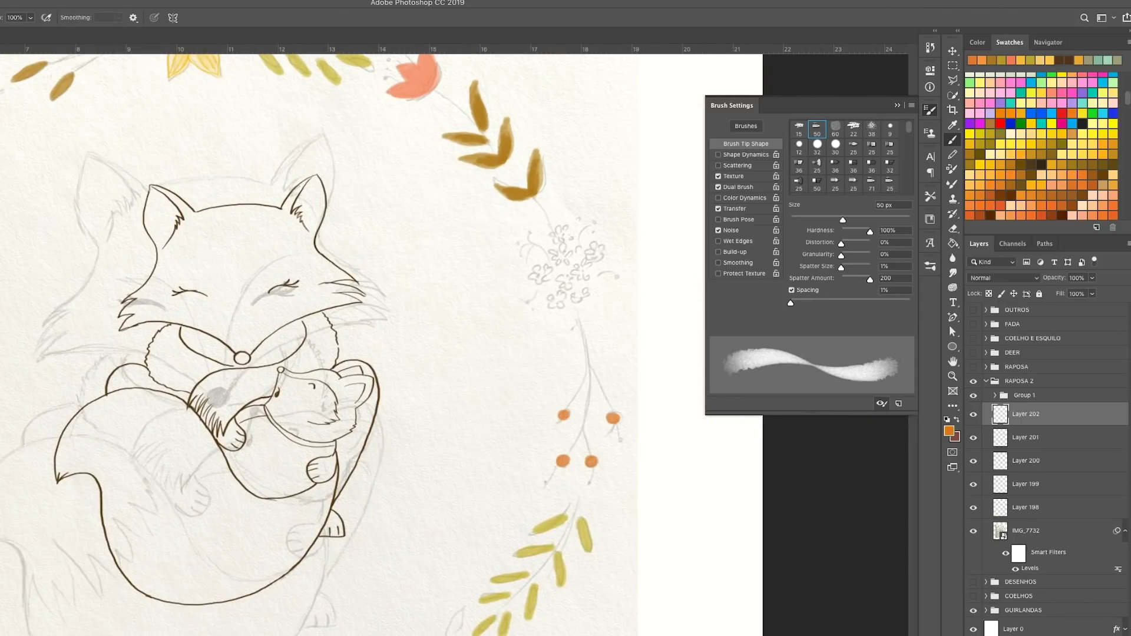
scroll(406, 403, down, 2)
- Add a layer beneath the berries and draw the upper-left sprig's brown stems with the tapered brush at 28 px
click(1059, 148)
key(ctrl+shift+alt+n)
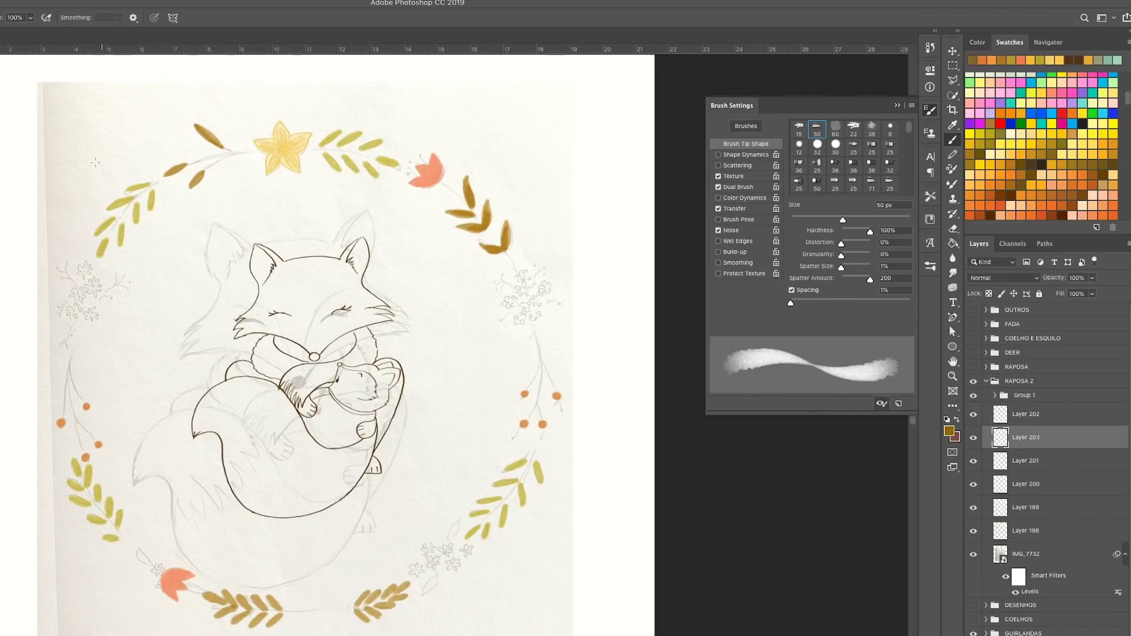
scroll(127, 218, up, 3)
right_click(105, 222)
click(177, 353)
key(Return)
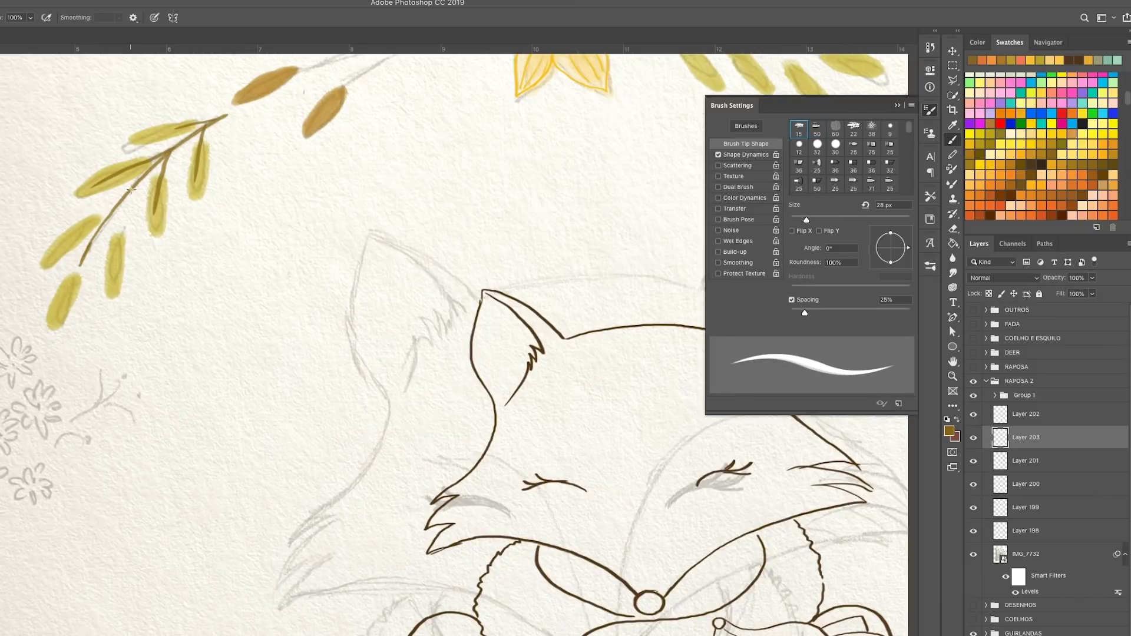
- Draw brown stems and leaf veins for the sprigs on both sides of the star-shaped flower and below the upper-right coral flower
scroll(89, 223, down, 2)
scroll(421, 216, up, 1)
mouse_move(422, 216)
mouse_down()
mouse_move(318, 229)
mouse_move(340, 208)
mouse_move(242, 215)
mouse_move(568, 228)
mouse_up()
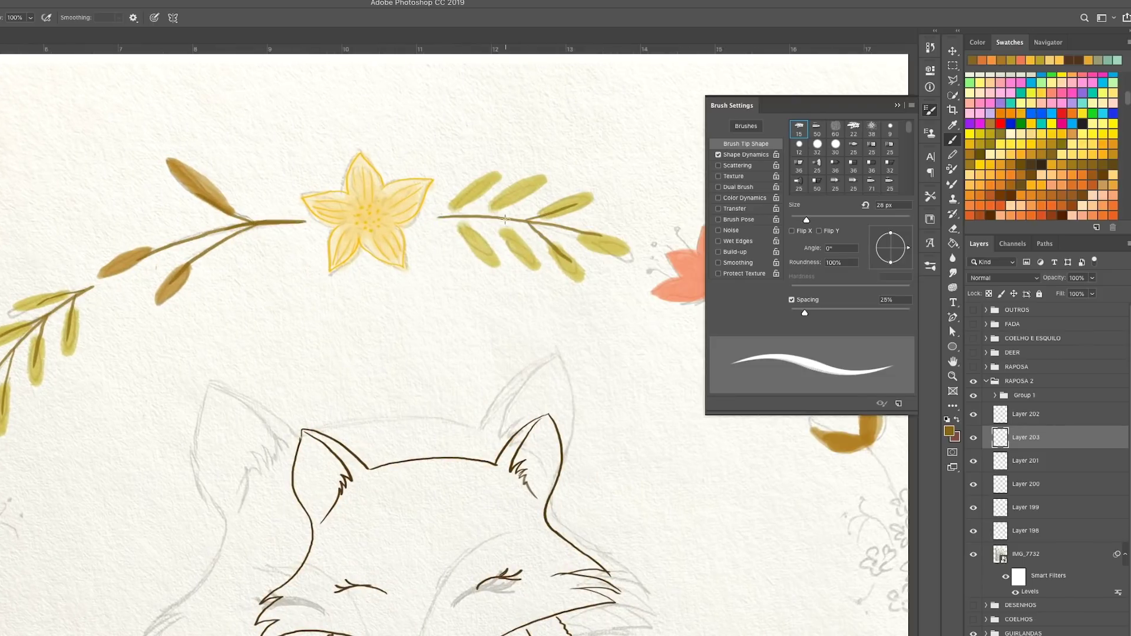
drag(485, 205, 225, 170)
mouse_move(465, 266)
mouse_down()
mouse_move(617, 433)
mouse_move(576, 373)
mouse_up()
key(ctrl+z)
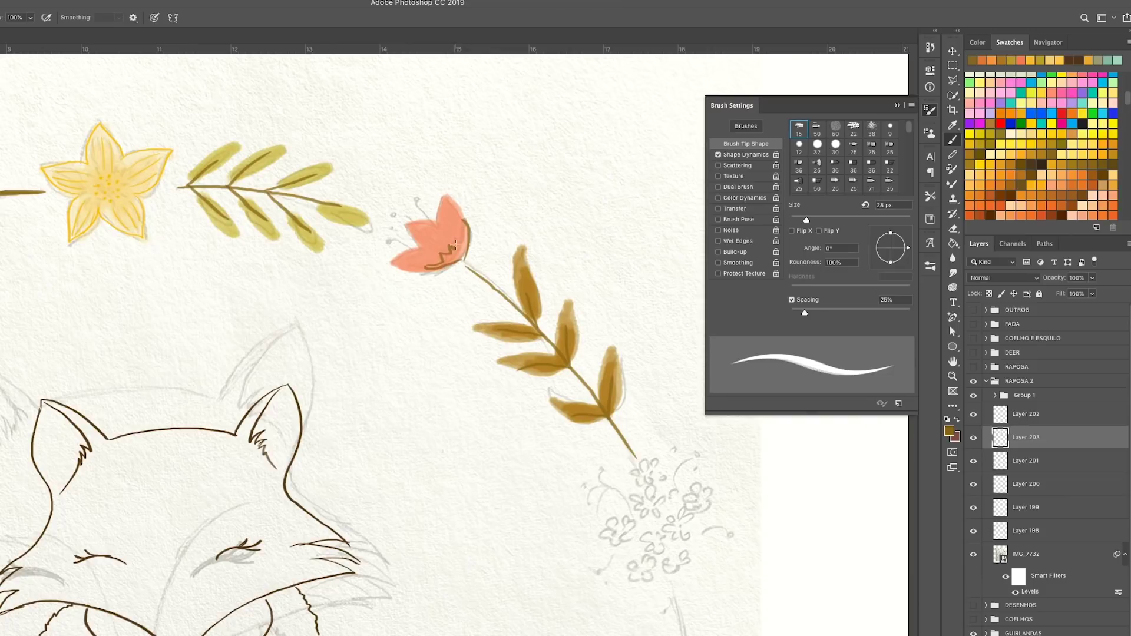
- Draw the brown stems of the berry and olive-leaf sprigs on the wreath's right side
mouse_move(677, 559)
mouse_down()
mouse_move(605, 265)
mouse_move(586, 480)
mouse_up()
drag(592, 435, 592, 126)
drag(602, 240, 474, 415)
drag(602, 245, 615, 311)
drag(570, 301, 576, 351)
mouse_move(541, 348)
mouse_down()
mouse_move(528, 401)
mouse_move(492, 439)
mouse_up()
- Draw brown stems and leaf veins for the ochre sprigs at the wreath's bottom and the lower-left coral flower and olive sprig
mouse_move(117, 619)
mouse_down()
mouse_move(240, 466)
mouse_move(430, 389)
mouse_up()
drag(189, 449, 1, 419)
drag(128, 452, 458, 446)
drag(141, 302, 219, 366)
mouse_move(219, 368)
mouse_down()
mouse_move(223, 412)
mouse_move(256, 361)
mouse_up()
mouse_move(255, 319)
mouse_down()
mouse_move(255, 390)
mouse_move(420, 460)
mouse_up()
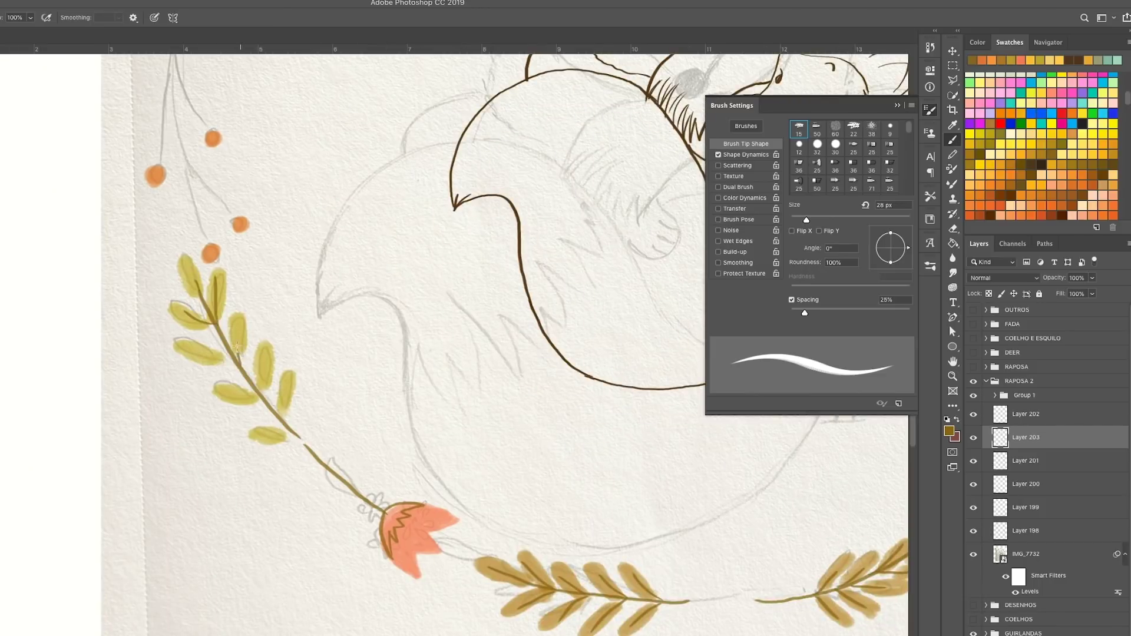
drag(289, 423, 367, 634)
drag(282, 459, 250, 253)
drag(259, 377, 312, 448)
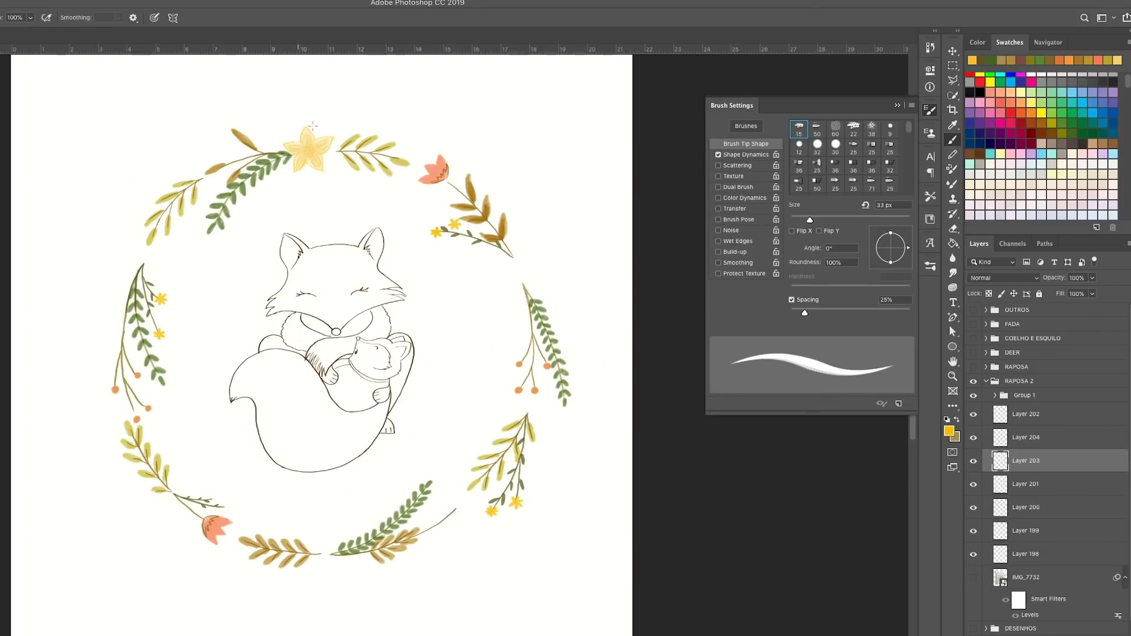
- Paint the star-shaped flower's centre and small flowers on the wreath's bottom twigs golden yellow on Layer 203 with a 33 px brush
scroll(312, 125, up, 1)
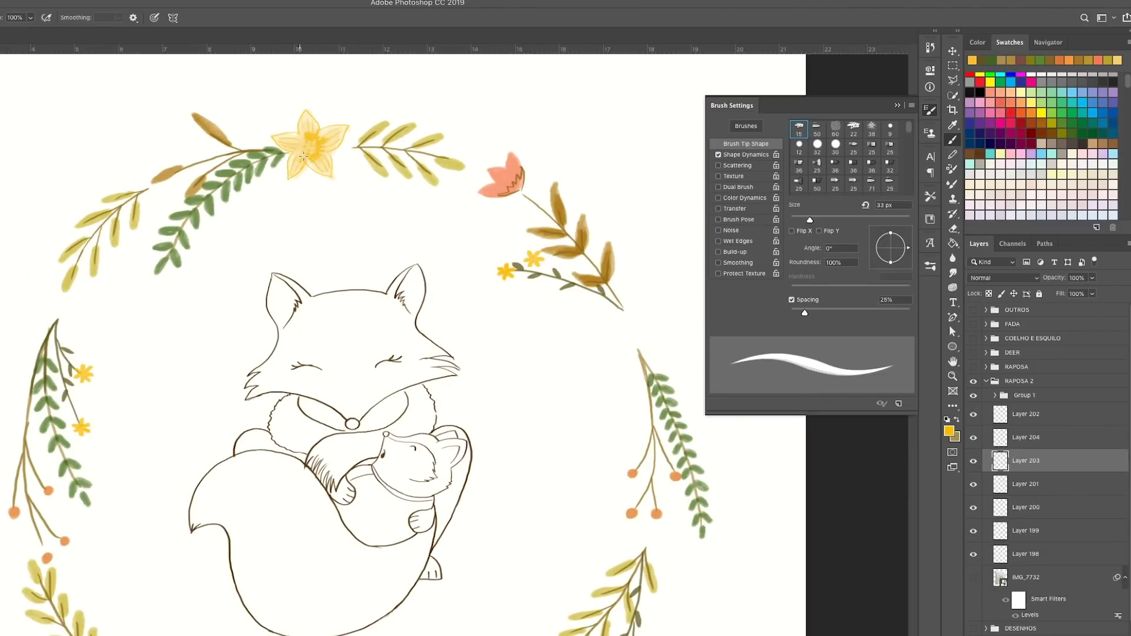
scroll(304, 156, down, 3)
scroll(309, 375, up, 2)
scroll(439, 467, up, 2)
drag(435, 458, 448, 450)
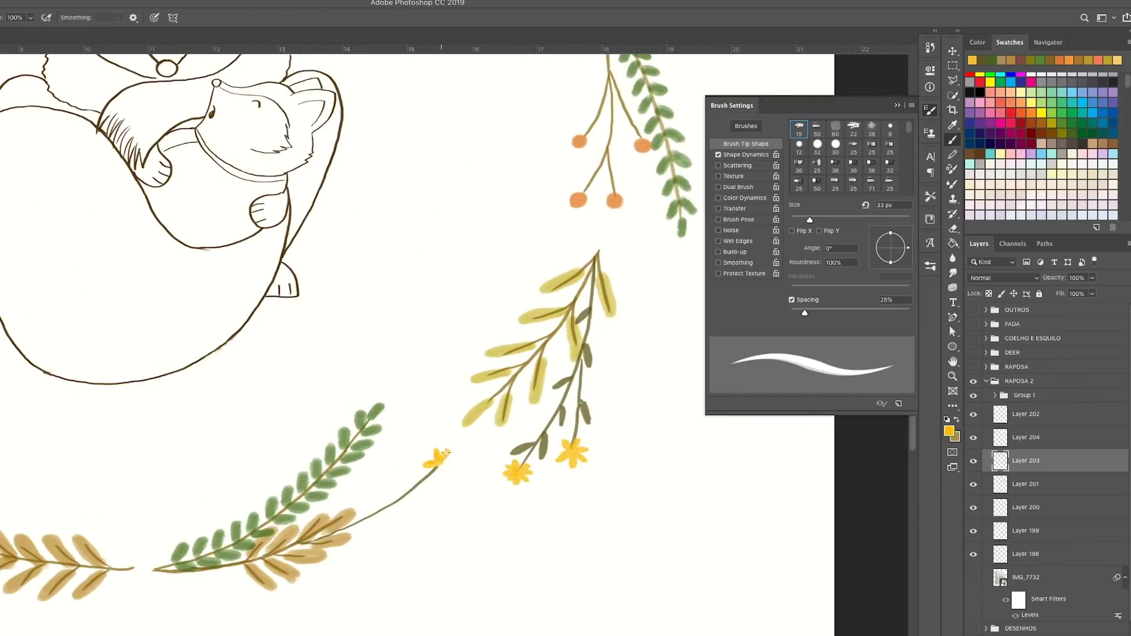
scroll(397, 446, down, 3)
scroll(176, 422, up, 3)
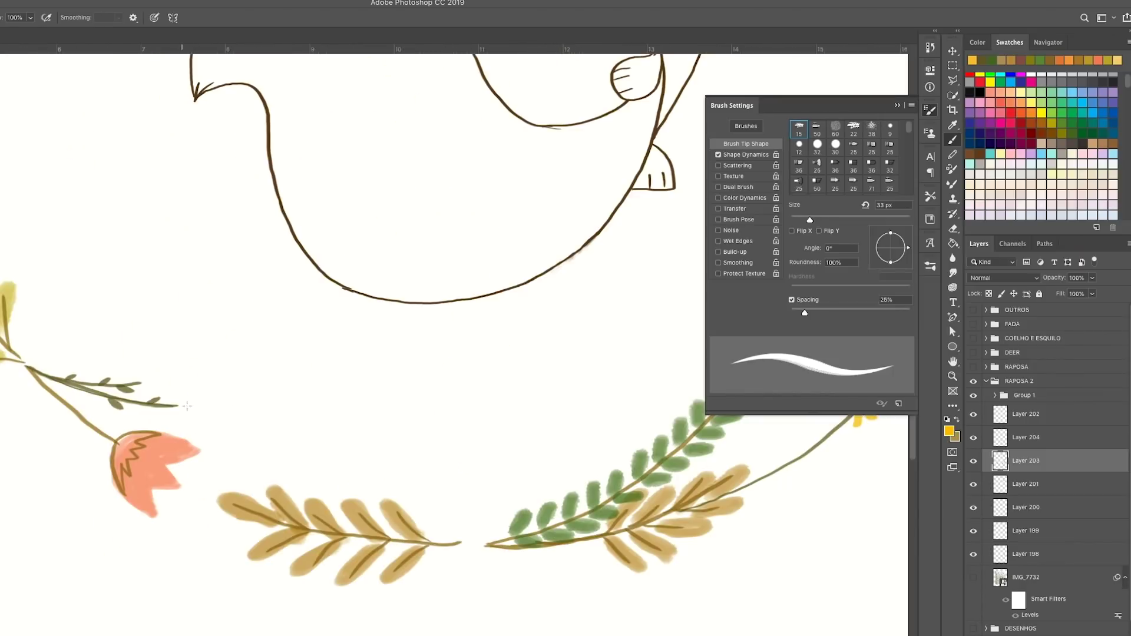
scroll(143, 380, down, 3)
scroll(145, 382, up, 3)
scroll(170, 393, down, 4)
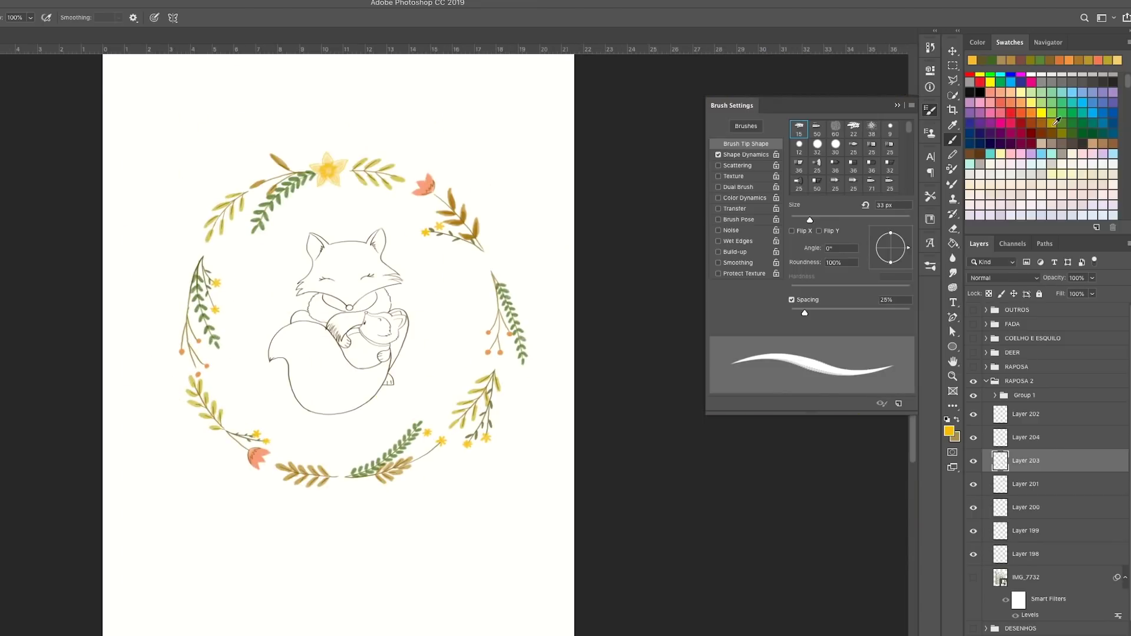
- On Layer 202, draw thicker brown stems linking the sprigs on the wreath's right side with a 39 px brush
click(1056, 121)
ctrl+click(493, 425)
scroll(574, 424, up, 3)
right_click(460, 283)
double_click(504, 370)
drag(447, 321, 463, 268)
scroll(373, 439, down, 2)
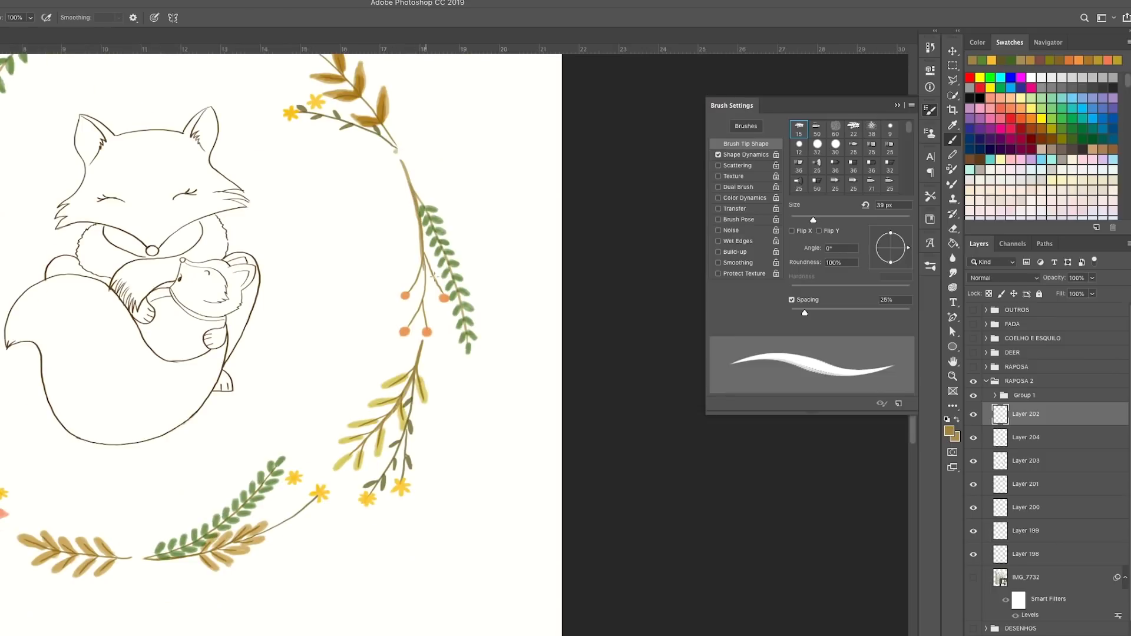
drag(415, 179, 385, 131)
scroll(389, 142, down, 3)
scroll(109, 307, up, 2)
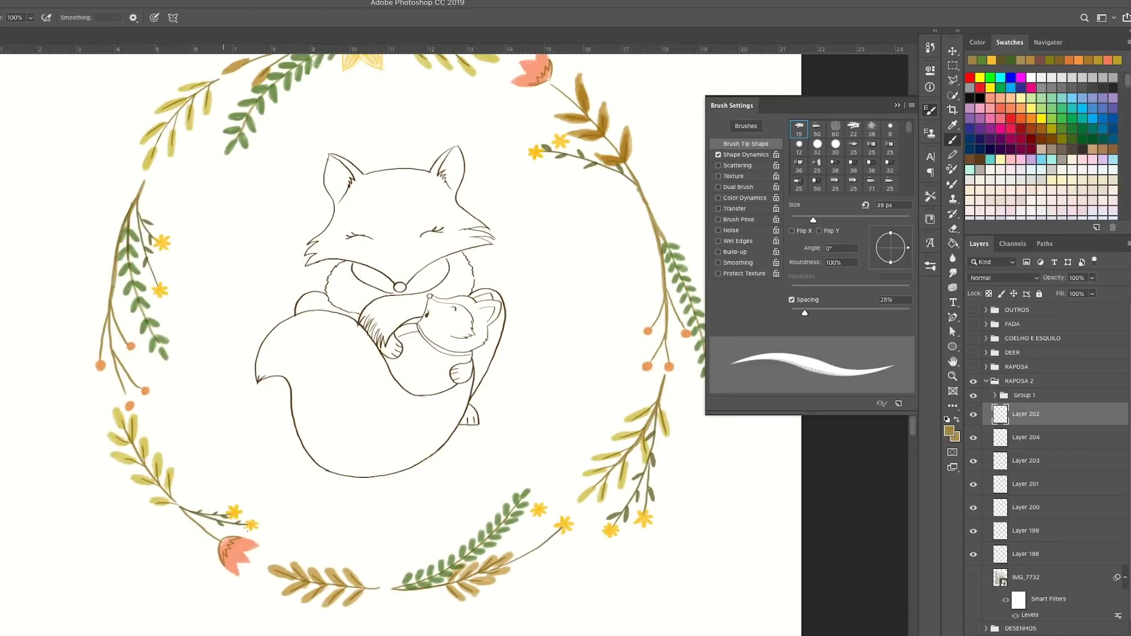
- Fill the long green-outlined leaves around the wreath with light green, using a 60 px textured brush at 75% opacity
scroll(131, 404, down, 1)
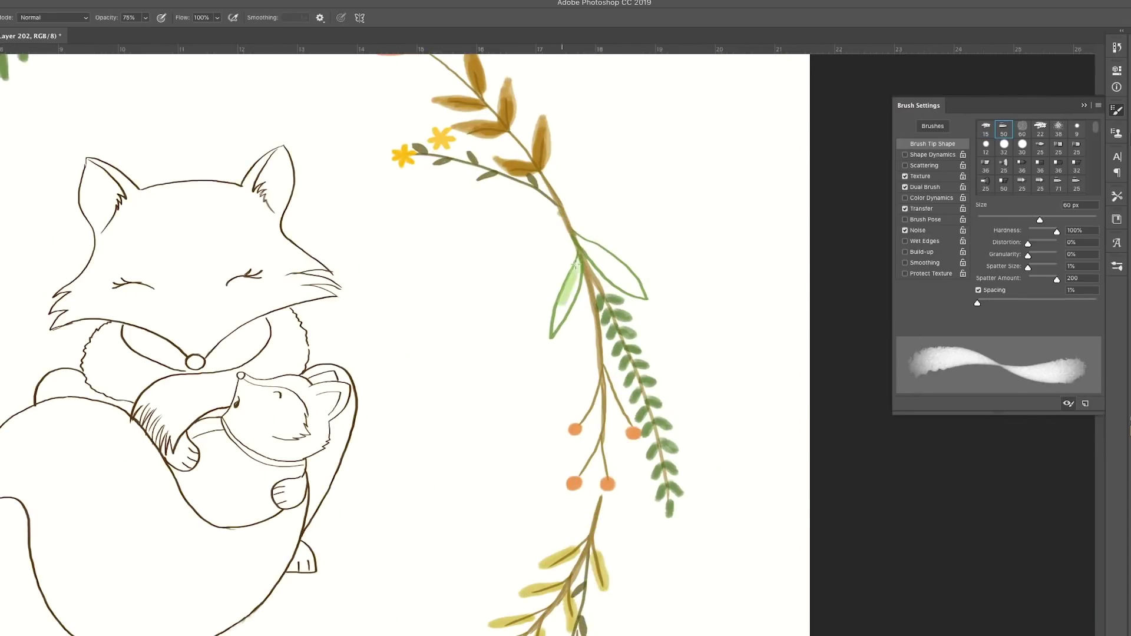
drag(580, 240, 641, 293)
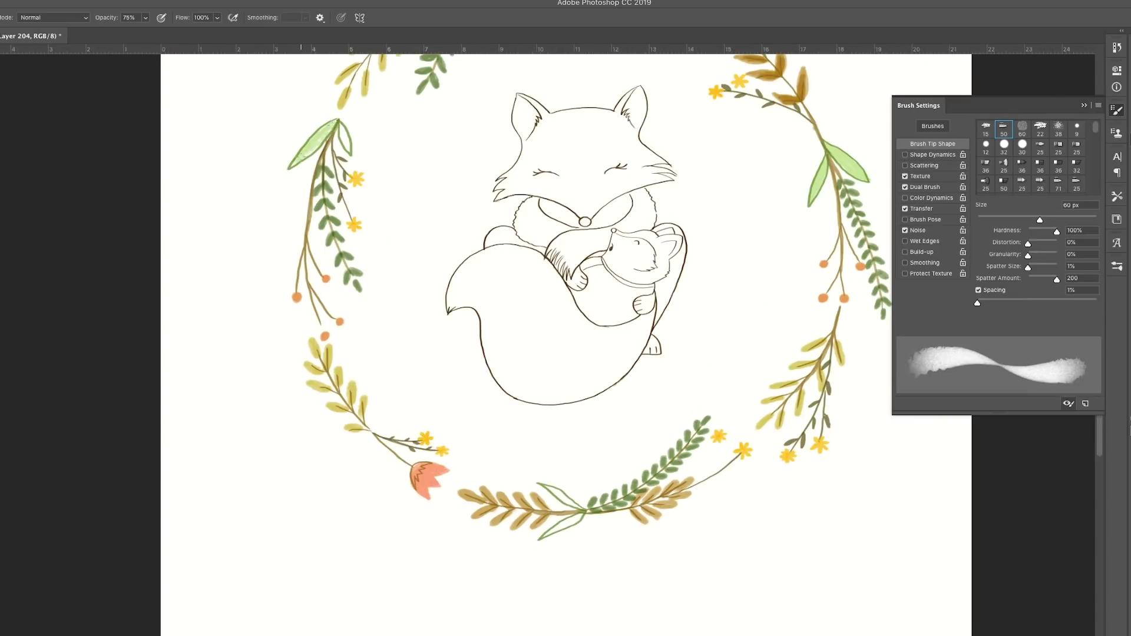
key(ctrl+0)
scroll(596, 355, up, 5)
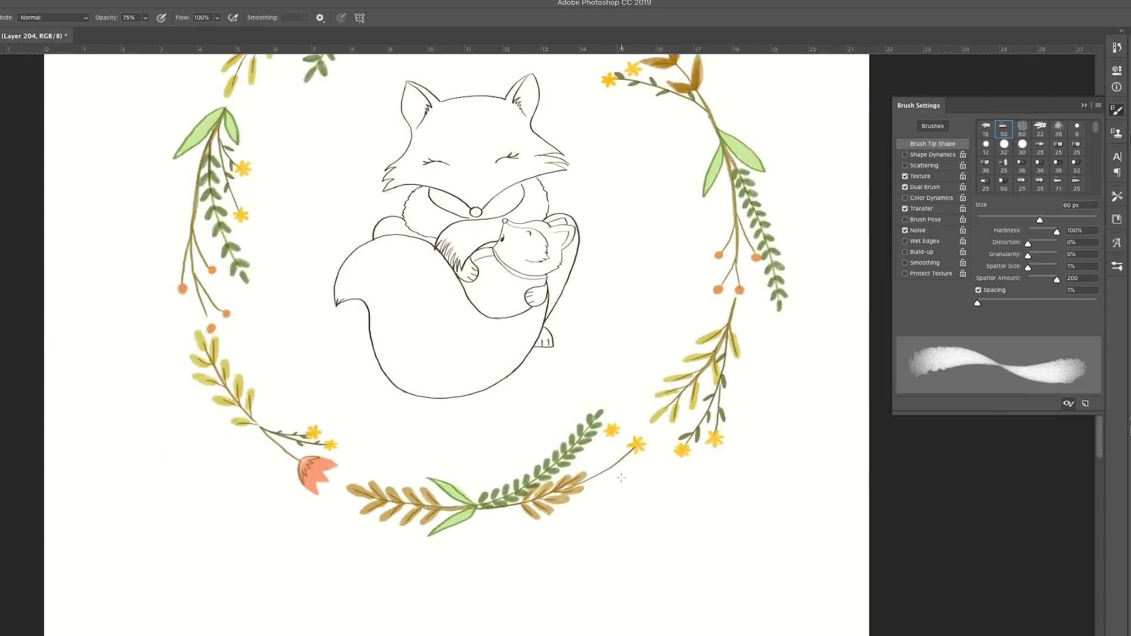
- Paint olive-green twigs with small leaves onto the two yellow flowers at the wreath's bottom using a 19 px chalk brush on Layer 204
right_click(596, 355)
click(595, 418)
right_click(596, 354)
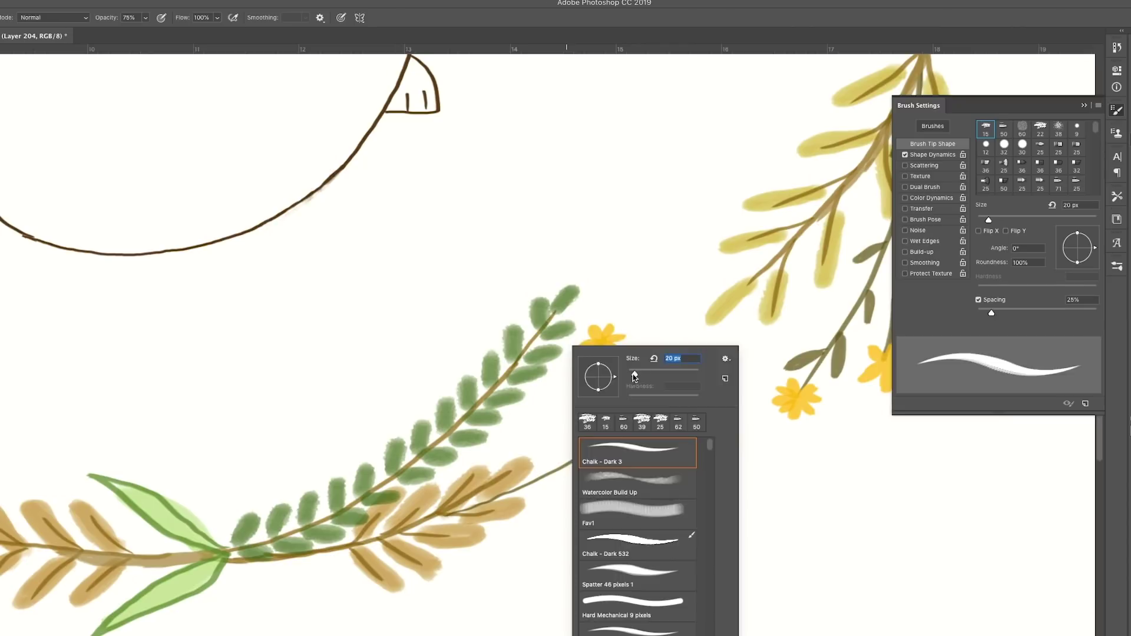
click(586, 416)
drag(596, 352, 518, 487)
drag(557, 436, 585, 415)
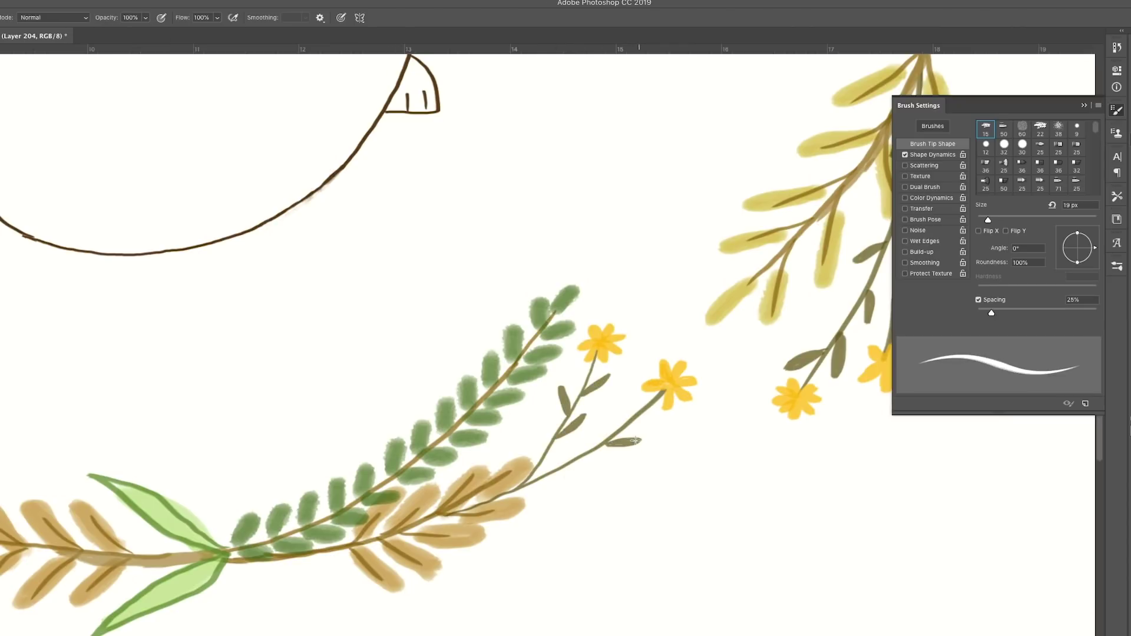
click(592, 467)
key(ctrl+0)
key(ctrl+plus)
key(ctrl+plus)
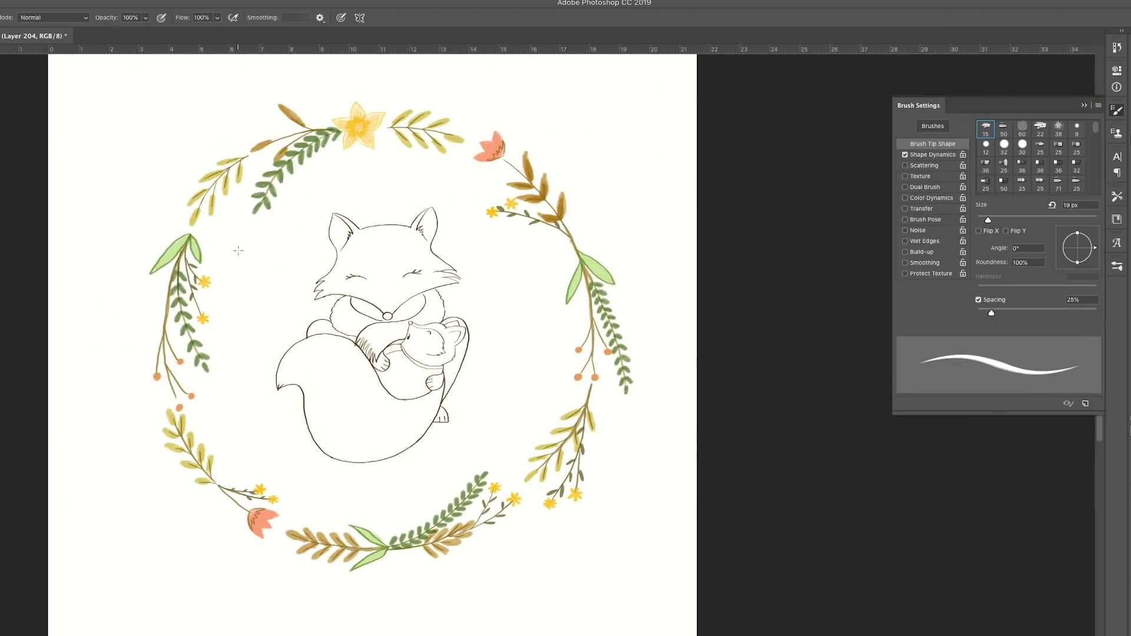
- Paint the mother fox's forehead, outer ears and muzzle orange on Layer 205
click(1083, 106)
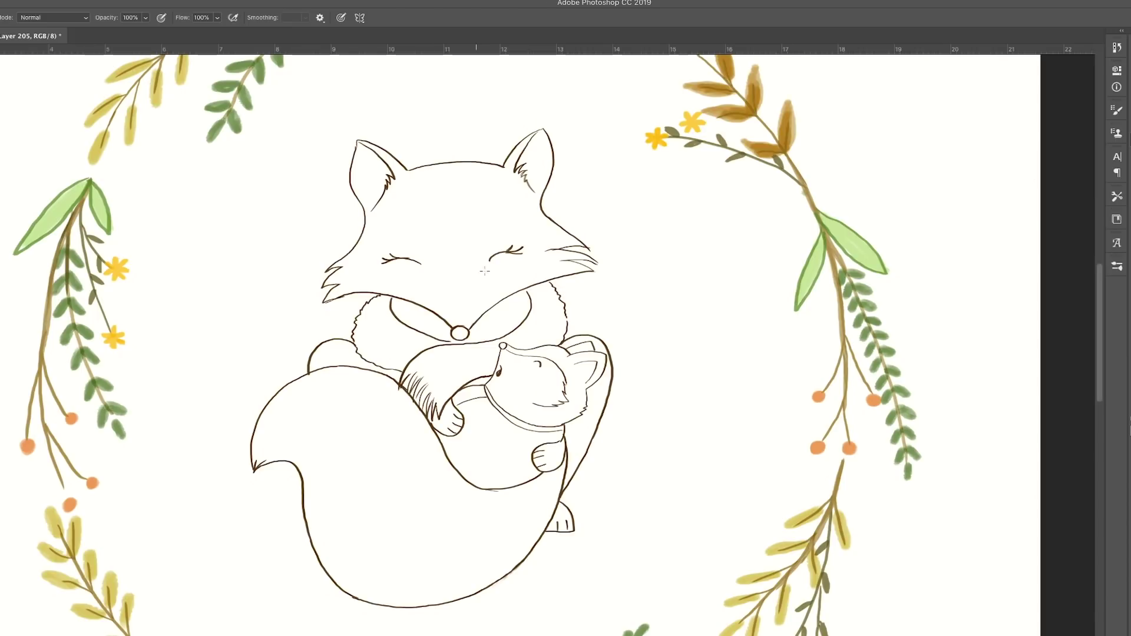
key(ctrl+plus)
key(ctrl+plus)
mouse_move(445, 91)
mouse_down()
mouse_move(533, 148)
mouse_move(468, 253)
mouse_move(479, 294)
mouse_move(595, 306)
mouse_move(513, 224)
mouse_move(742, 150)
mouse_move(795, 259)
mouse_move(613, 200)
mouse_move(813, 259)
mouse_move(784, 236)
mouse_move(848, 271)
mouse_move(648, 454)
mouse_move(644, 354)
mouse_up()
mouse_move(467, 108)
mouse_down()
mouse_move(778, 112)
mouse_move(736, 412)
mouse_move(624, 471)
mouse_move(526, 424)
mouse_move(750, 449)
mouse_move(677, 406)
mouse_move(825, 318)
mouse_move(853, 342)
mouse_move(768, 348)
mouse_up()
- Add a new layer and paint the mother fox's cheeks and inner ears pale peach
key(ctrl+shift+alt+n)
mouse_move(407, 329)
mouse_down()
mouse_move(412, 383)
mouse_move(588, 412)
mouse_move(502, 339)
mouse_up()
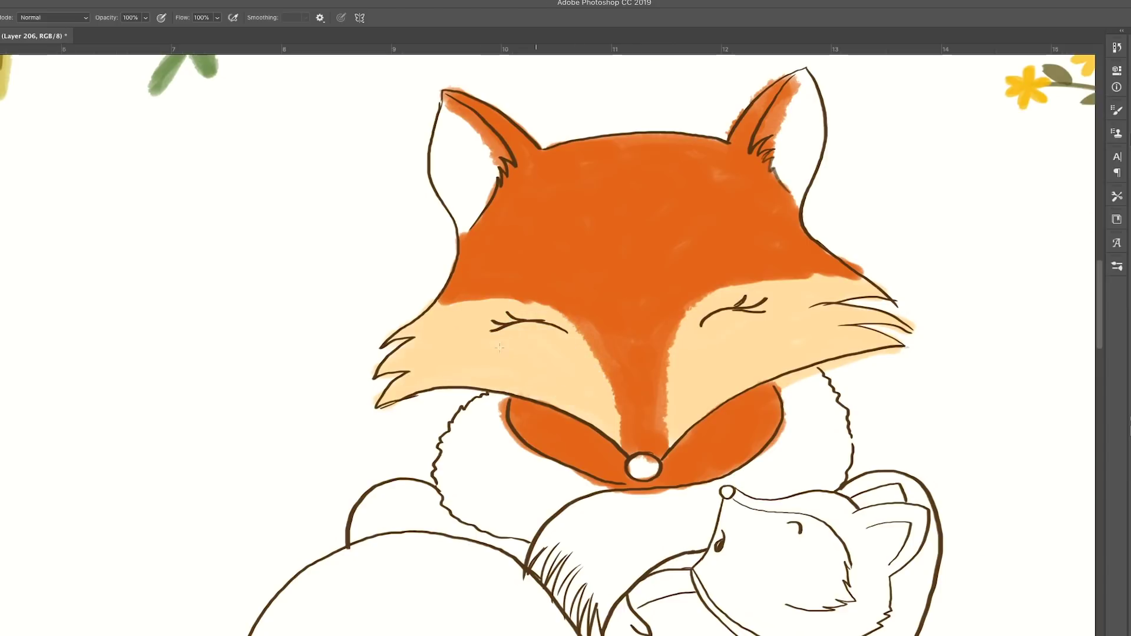
drag(789, 140, 783, 177)
drag(447, 112, 471, 195)
- Paint the cub's cheek pale peach on Layer 206
scroll(562, 328, down, 5)
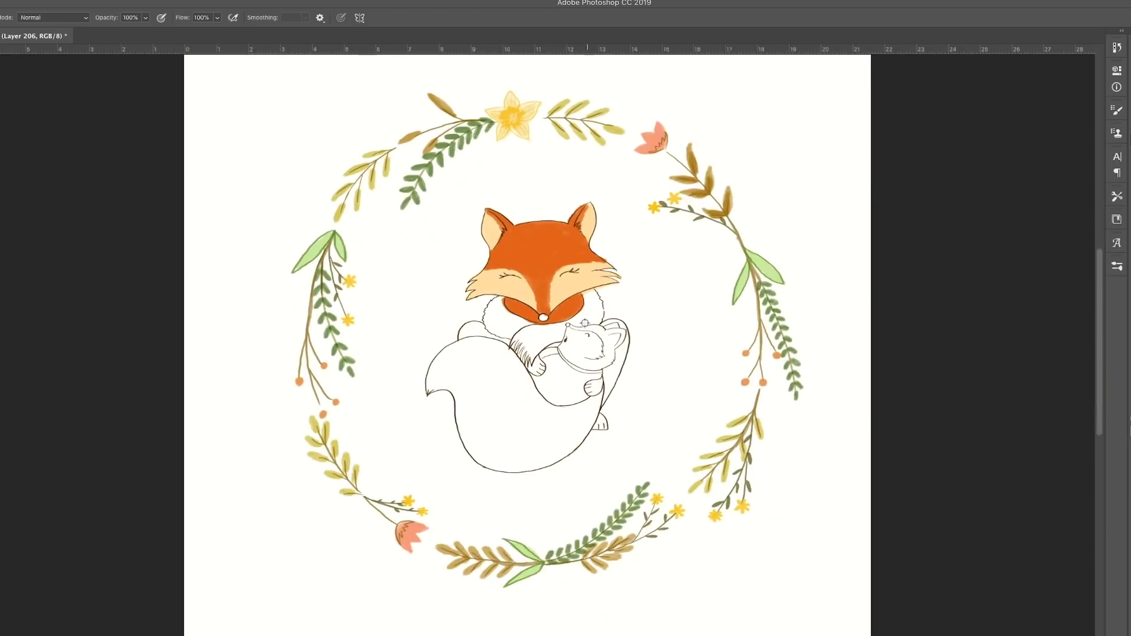
scroll(562, 329, up, 4)
mouse_move(563, 328)
mouse_down()
mouse_move(625, 359)
mouse_move(548, 393)
mouse_up()
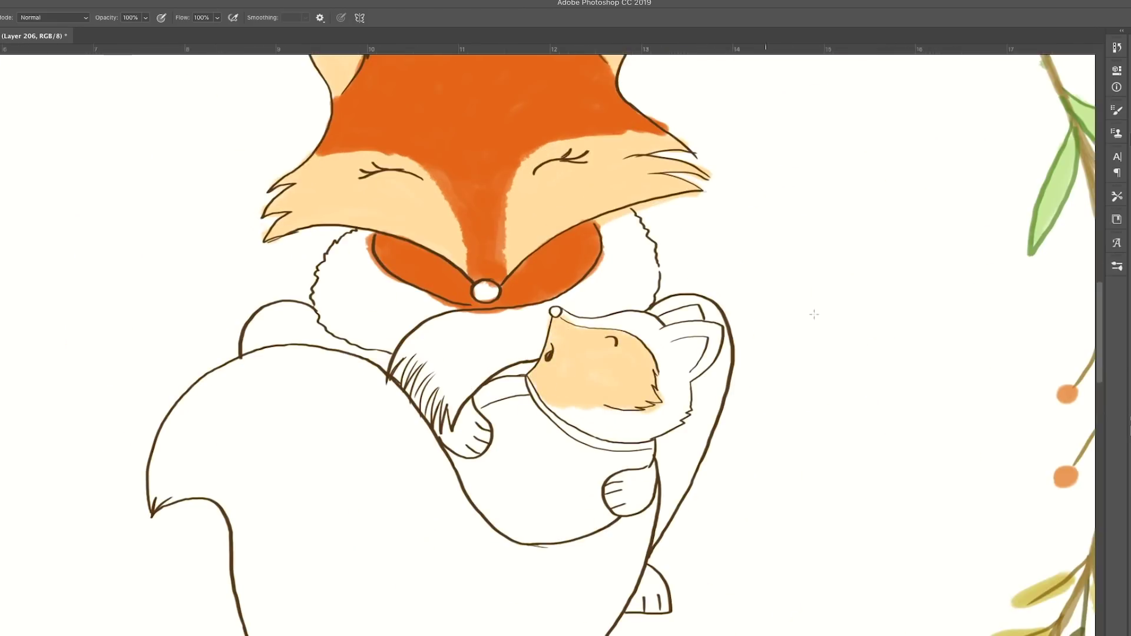
drag(556, 312, 636, 320)
key(ctrl+z)
drag(559, 313, 637, 320)
key(ctrl+z)
- Paint the cub's head and ears orange on Layer 205 and erase the orange inside the front ear
click(923, 421)
mouse_move(559, 313)
mouse_down()
mouse_move(707, 330)
mouse_move(675, 419)
mouse_up()
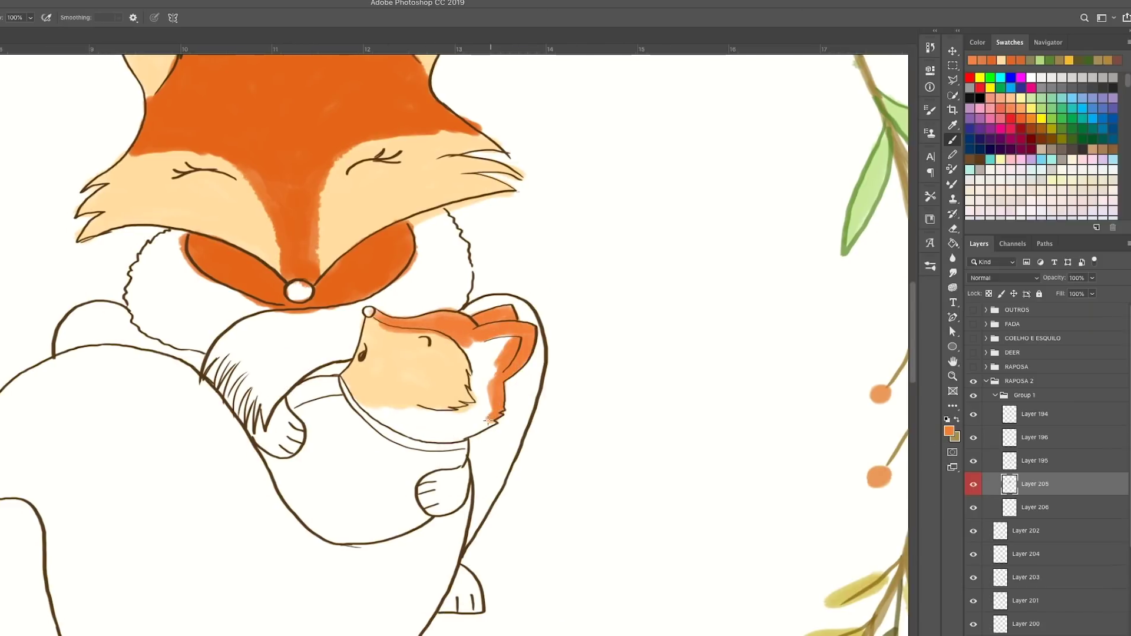
mouse_move(488, 419)
mouse_down()
mouse_move(376, 412)
mouse_move(471, 383)
mouse_move(494, 347)
mouse_move(513, 345)
mouse_up()
key(e)
right_click(504, 348)
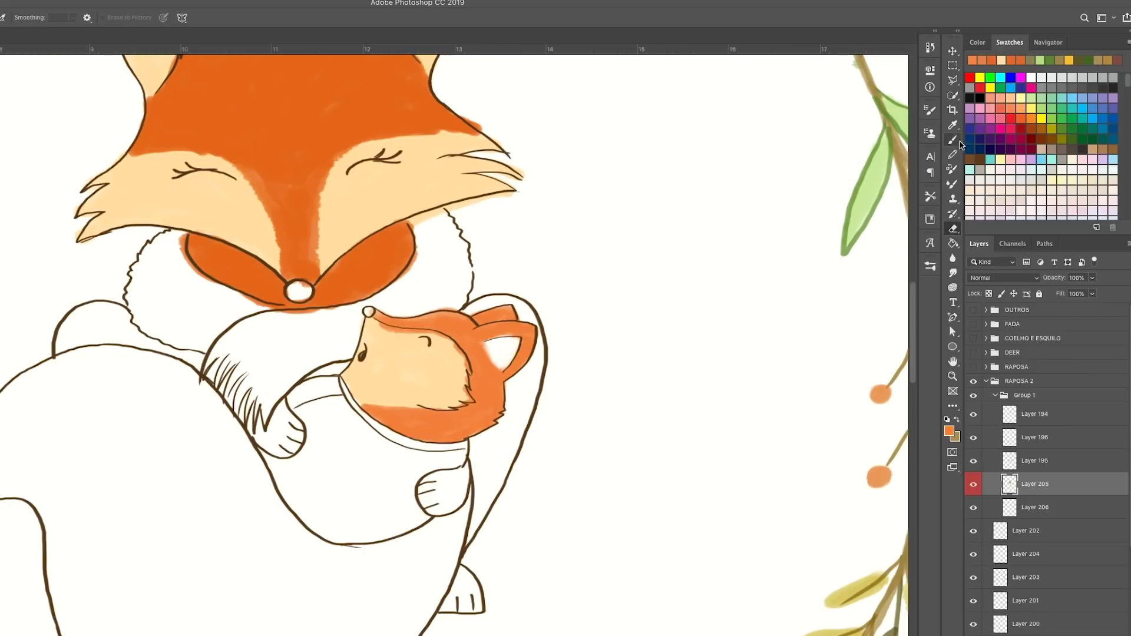
- Paint the cub's inner ear pale peach with the brush on Layer 206
click(952, 140)
click(1035, 507)
alt+click(498, 354)
scroll(409, 406, down, 3)
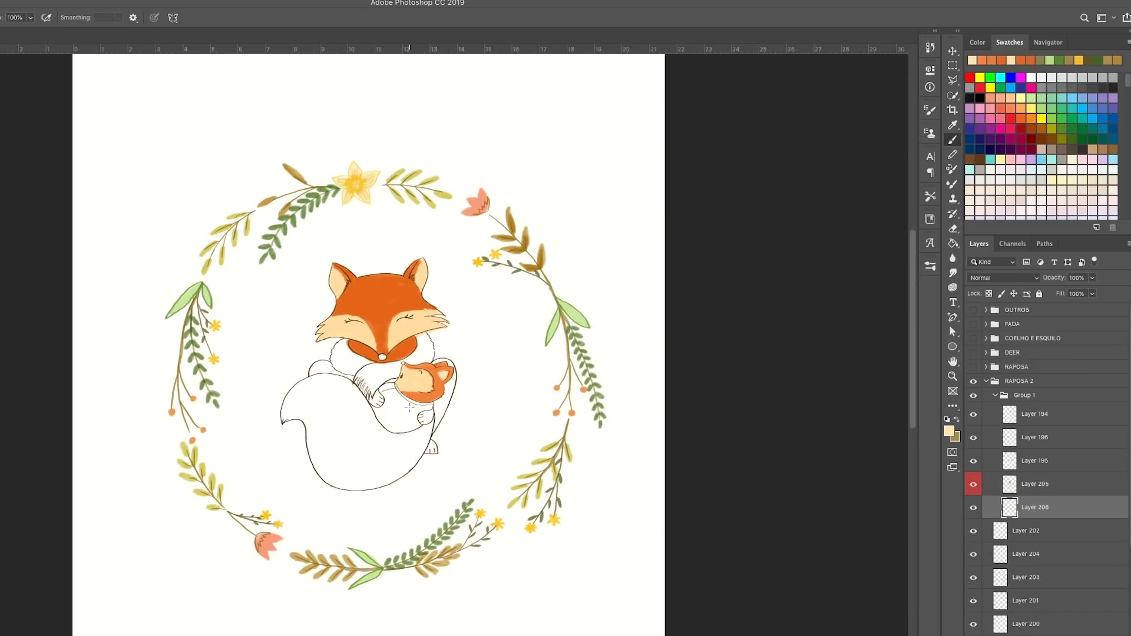
- Add a Color Overlay effect to Layer 200 that recolours the coral flowers a muted grey-teal
scroll(1049, 471, down, 5)
click(1025, 510)
double_click(1065, 510)
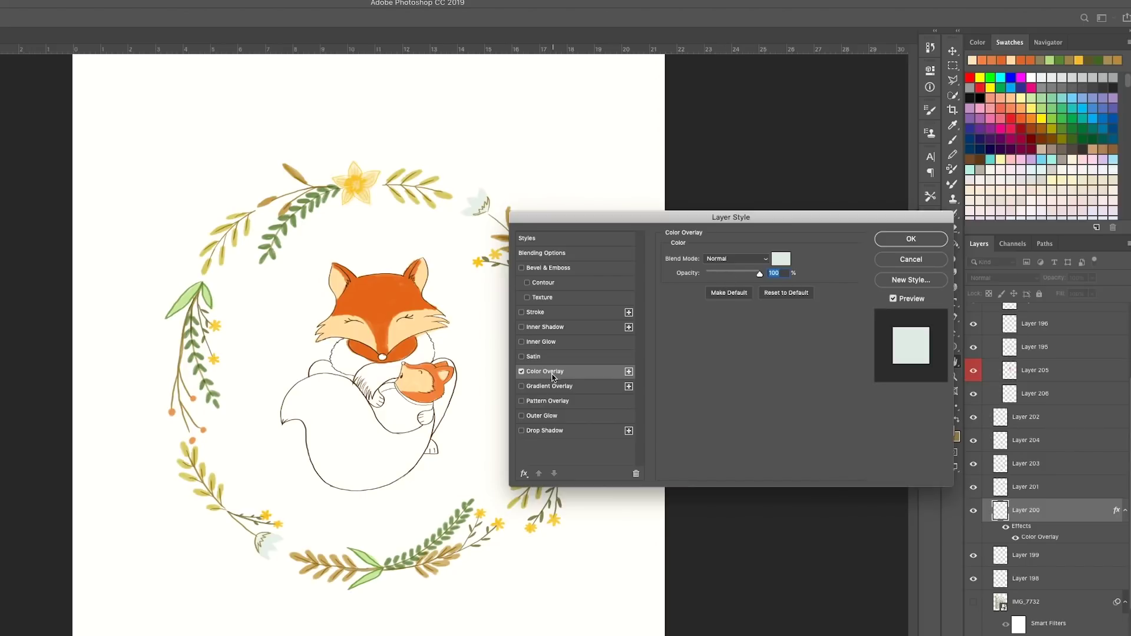
click(780, 259)
click(498, 470)
key(Return)
key(Return)
click(1124, 510)
- Try a muted green 67917b Color Overlay on Layer 201
click(973, 487)
double_click(1066, 486)
click(786, 259)
drag(657, 215, 844, 187)
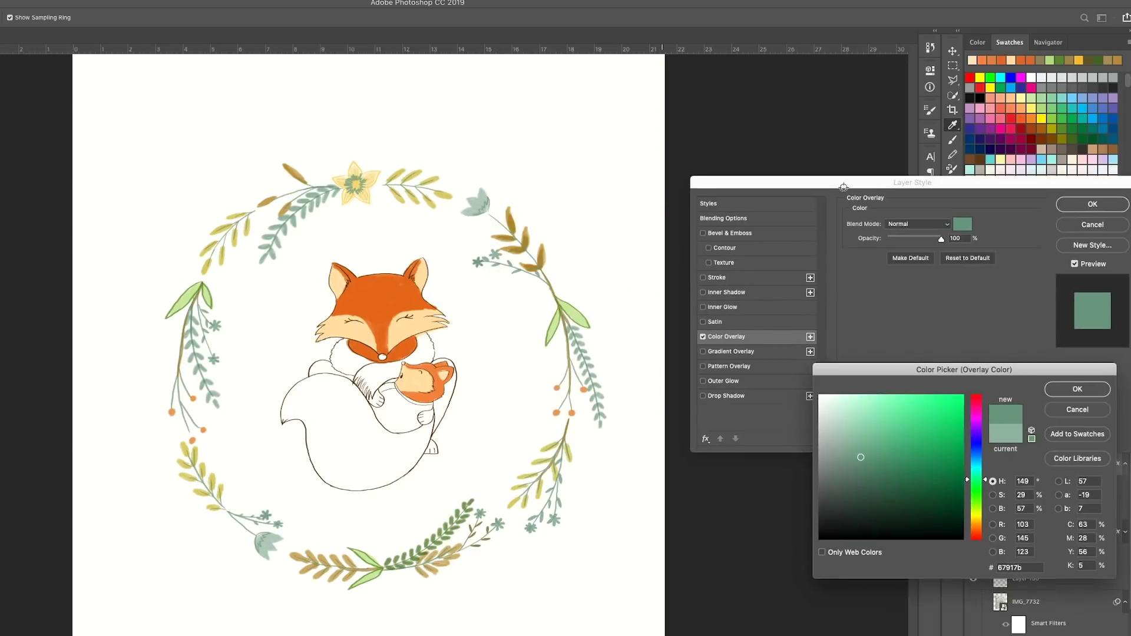
key(Return)
key(Return)
- Select Layer 205 and the fox's orange, and enable Shape Dynamics for the textured brush
click(1035, 369)
click(1021, 60)
scroll(310, 372, up, 3)
mouse_move(291, 470)
mouse_down()
mouse_move(312, 510)
mouse_move(371, 471)
mouse_up()
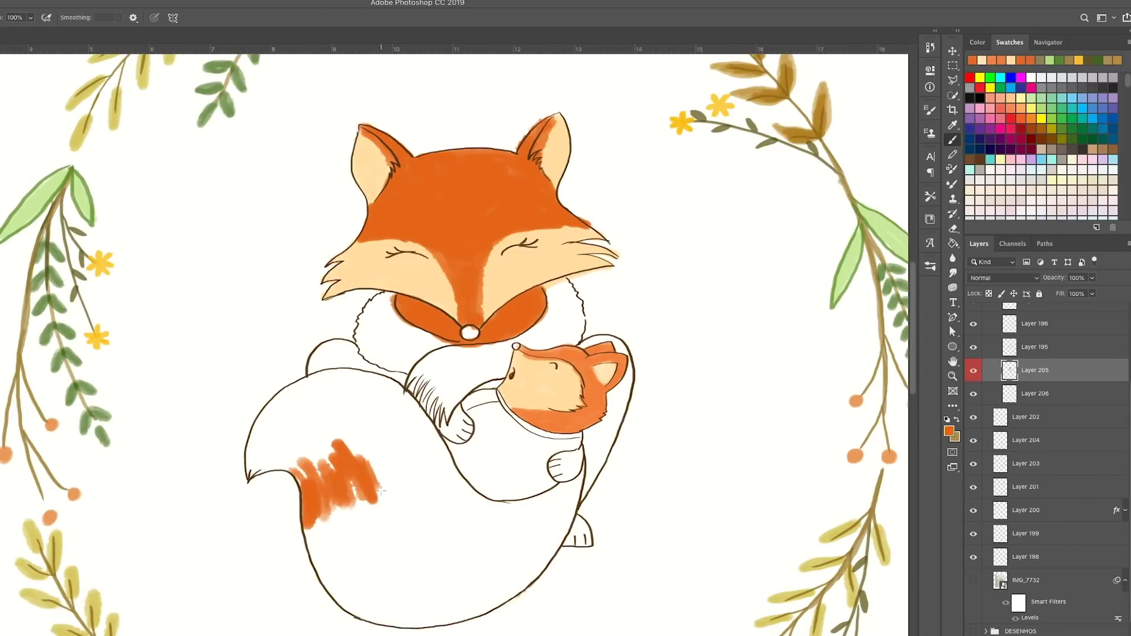
key(ctrl+z)
key(ctrl+z)
click(930, 110)
click(718, 154)
- Paint orange along the tail's inner edges and on the mother fox's back, the paws and the foot
mouse_move(301, 512)
mouse_down()
mouse_move(329, 442)
mouse_move(395, 418)
mouse_move(436, 460)
mouse_move(331, 589)
mouse_move(439, 626)
mouse_move(508, 603)
mouse_move(550, 545)
mouse_up()
mouse_move(454, 466)
mouse_down()
mouse_move(562, 481)
mouse_move(564, 492)
mouse_move(568, 452)
mouse_move(583, 455)
mouse_move(586, 539)
mouse_up()
key(Return)
mouse_move(365, 371)
mouse_down()
mouse_move(312, 353)
mouse_move(356, 363)
mouse_up()
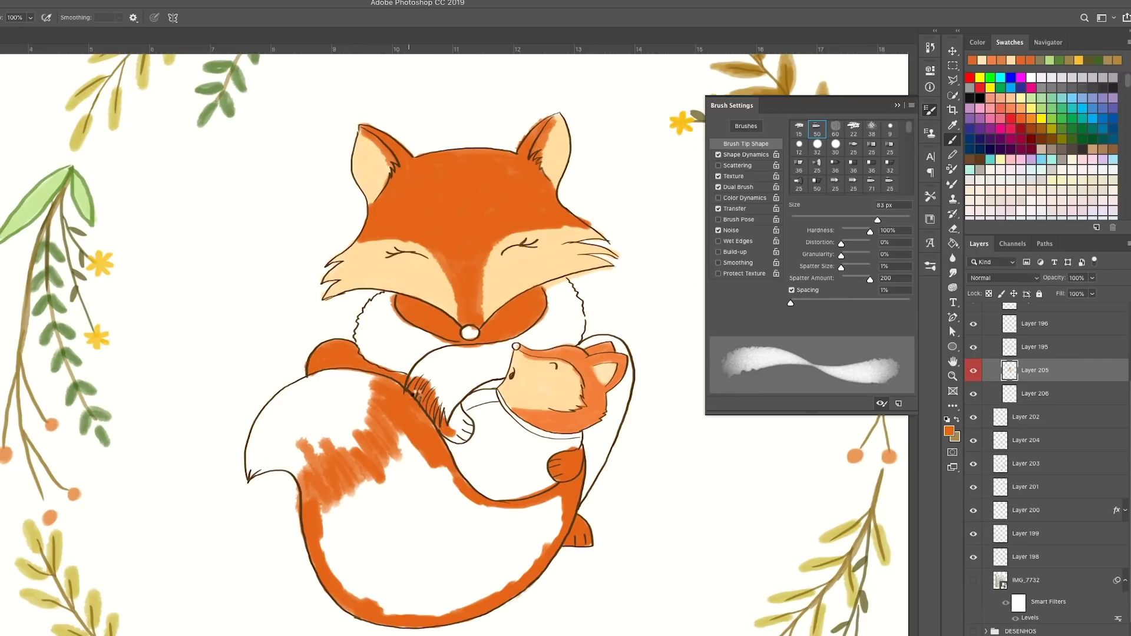
drag(449, 405, 466, 440)
- Add two layers, move one beneath Layer 206, and paint the mother fox's leg behind the cub orange on it
key(ctrl+shift+alt+n)
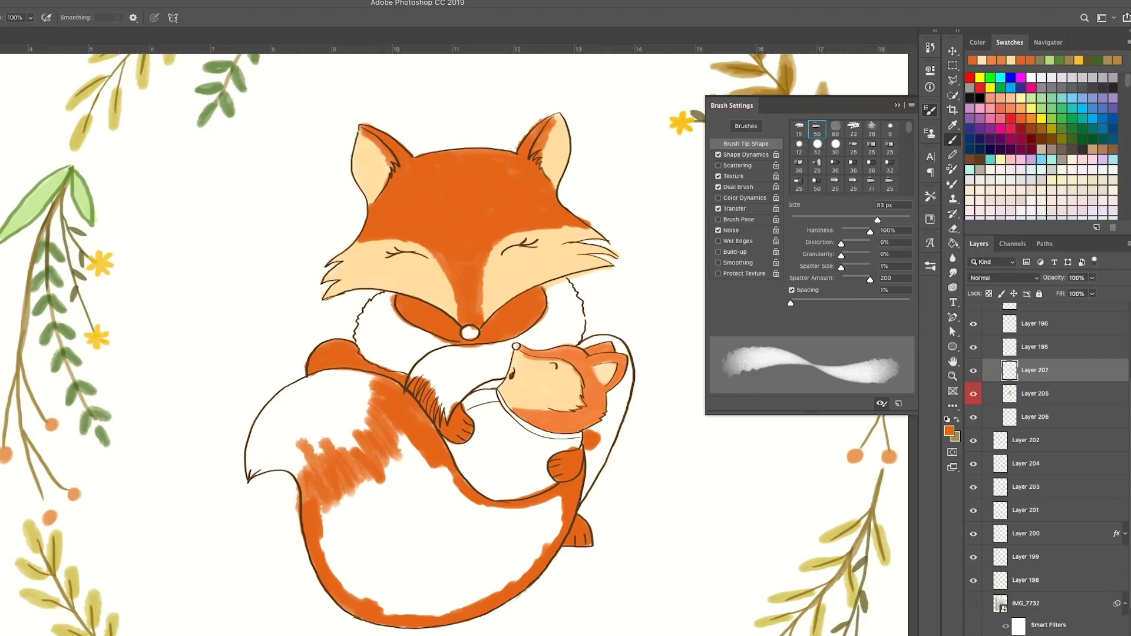
key(ctrl+shift+alt+n)
drag(1021, 370, 1021, 446)
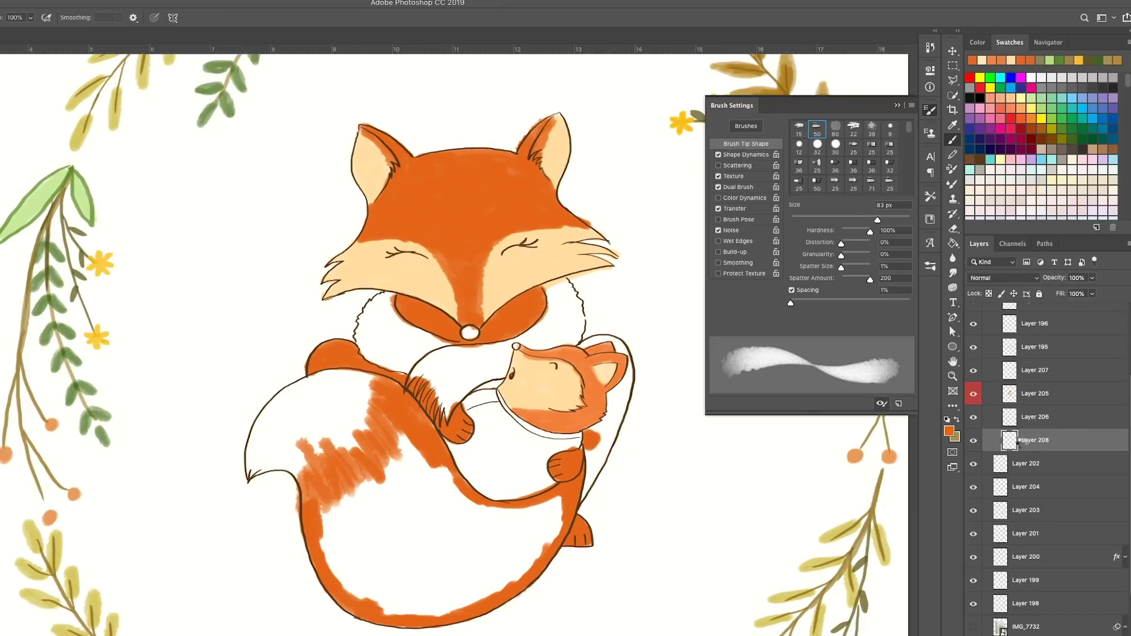
mouse_move(598, 427)
mouse_down()
mouse_move(627, 390)
mouse_move(586, 347)
mouse_move(616, 417)
mouse_move(581, 499)
mouse_move(601, 467)
mouse_up()
scroll(478, 383, up, 1)
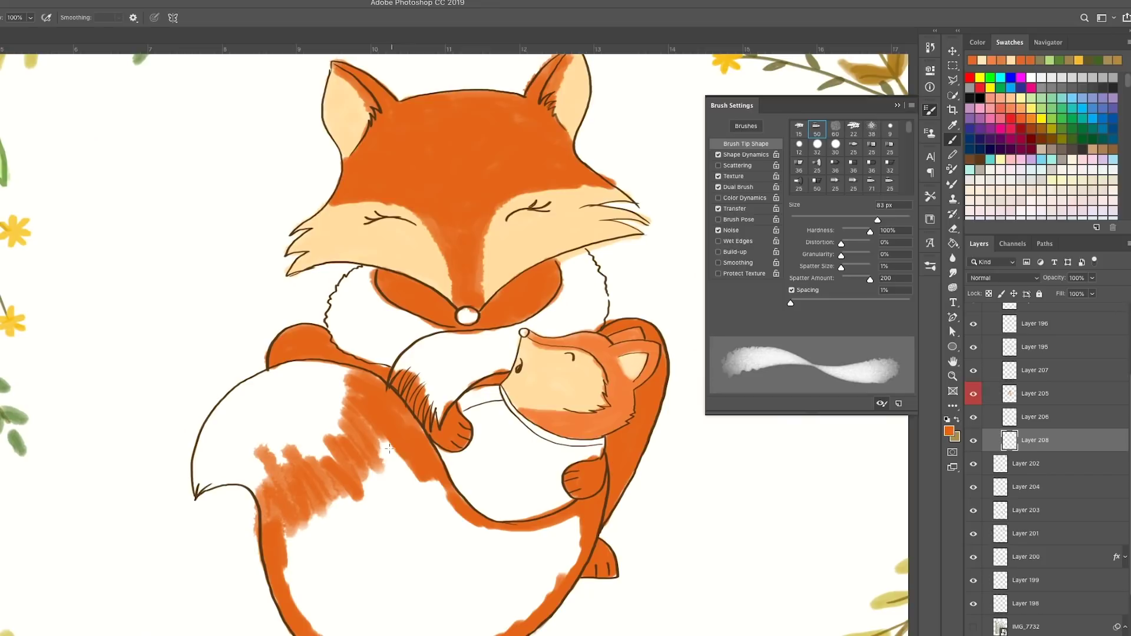
- Fill the body of the tail orange on Layer 205 with the textured brush at 91 px, leaving the tip white
scroll(389, 448, down, 3)
right_click(389, 345)
drag(495, 359, 504, 359)
key(alt+bracketright)
key(alt+bracketright)
mouse_move(282, 347)
mouse_down()
mouse_move(354, 489)
mouse_move(563, 395)
mouse_move(424, 312)
mouse_move(359, 448)
mouse_move(330, 377)
mouse_move(356, 306)
mouse_move(355, 412)
mouse_up()
scroll(198, 220, up, 2)
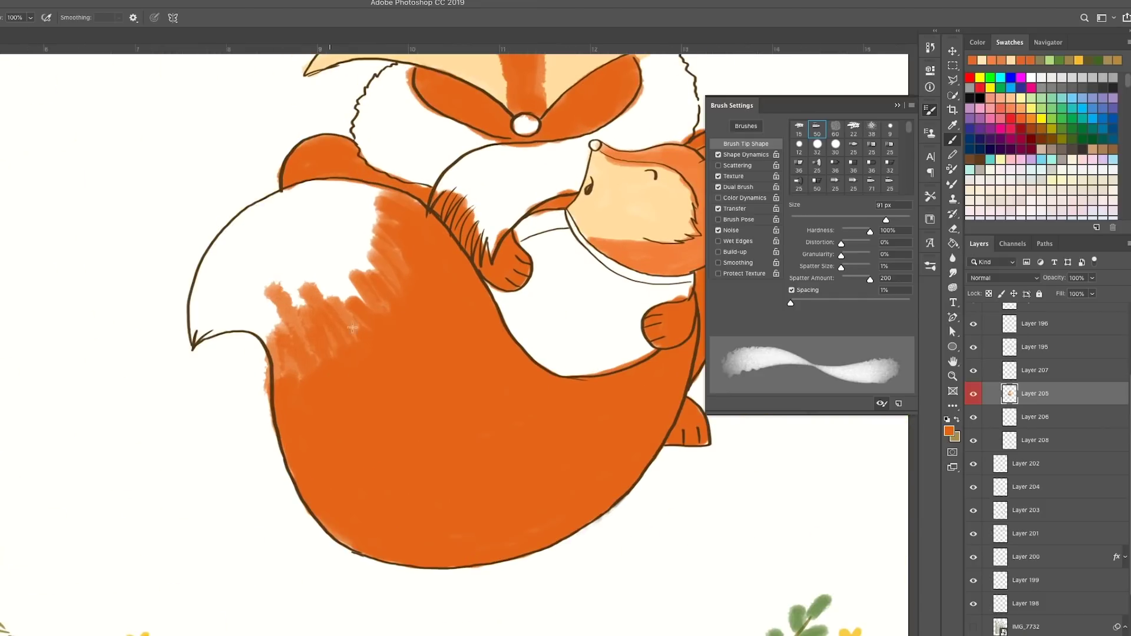
- Erase tapered fur streaks into the orange edge beside the white tail tip with a 36 px textured eraser
key(e)
right_click(341, 285)
key(Return)
mouse_move(301, 384)
mouse_down()
mouse_move(277, 291)
mouse_move(295, 266)
mouse_move(342, 267)
mouse_up()
mouse_move(273, 335)
mouse_down()
mouse_move(365, 272)
mouse_move(277, 268)
mouse_up()
drag(352, 260, 413, 194)
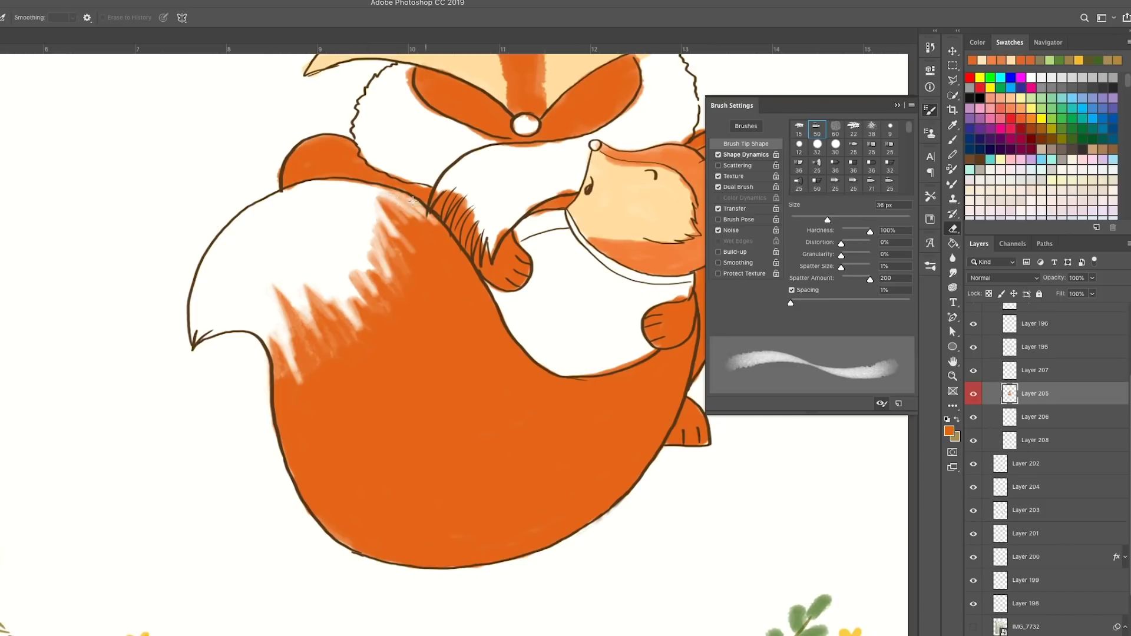
- Paint orange fur strokes reaching into the white tail tip with the textured brush at 57 px
scroll(412, 194, up, 1)
key(b)
right_click(354, 347)
double_click(410, 481)
drag(350, 436, 318, 380)
drag(359, 460, 338, 362)
mouse_move(424, 371)
mouse_down()
mouse_move(452, 316)
mouse_move(464, 319)
mouse_move(464, 377)
mouse_move(459, 242)
mouse_move(515, 243)
mouse_move(431, 223)
mouse_move(493, 281)
mouse_move(459, 250)
mouse_move(456, 313)
mouse_up()
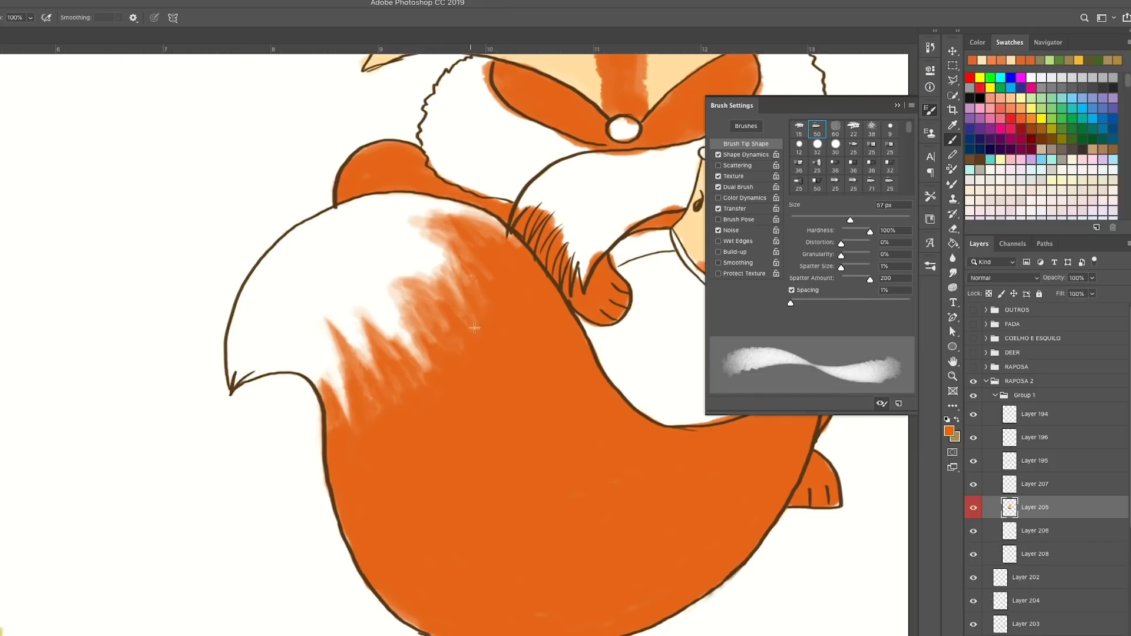
drag(386, 407, 495, 233)
- Reduce the textured brush to 23 px and add finer orange fur strokes along the border of the white tail tip
key(bracketleft)
key(bracketleft)
key(bracketleft)
key(ctrl+0)
scroll(473, 356, up, 3)
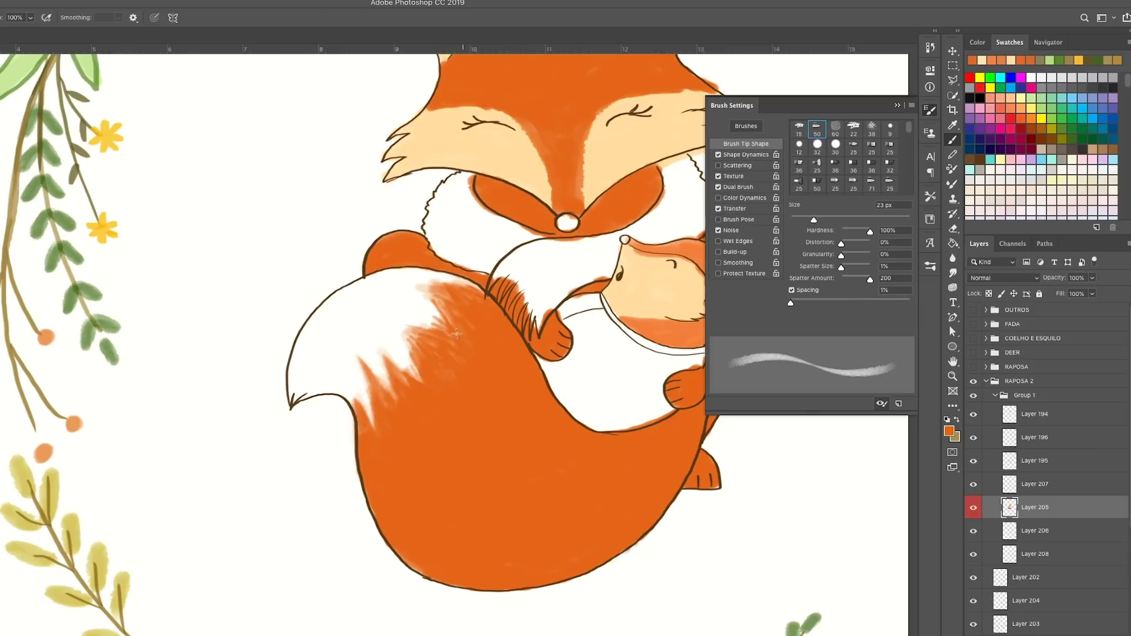
right_click(408, 366)
key(Return)
mouse_move(389, 436)
mouse_down()
mouse_move(383, 362)
mouse_move(494, 335)
mouse_up()
- Erase the orange spikes along the white tail tip with a hard round 91 px eraser to form a straighter edge
scroll(368, 409, up, 3)
right_click(368, 410)
key(e)
right_click(345, 406)
key(Return)
mouse_move(371, 383)
mouse_down()
mouse_move(348, 306)
mouse_move(344, 333)
mouse_up()
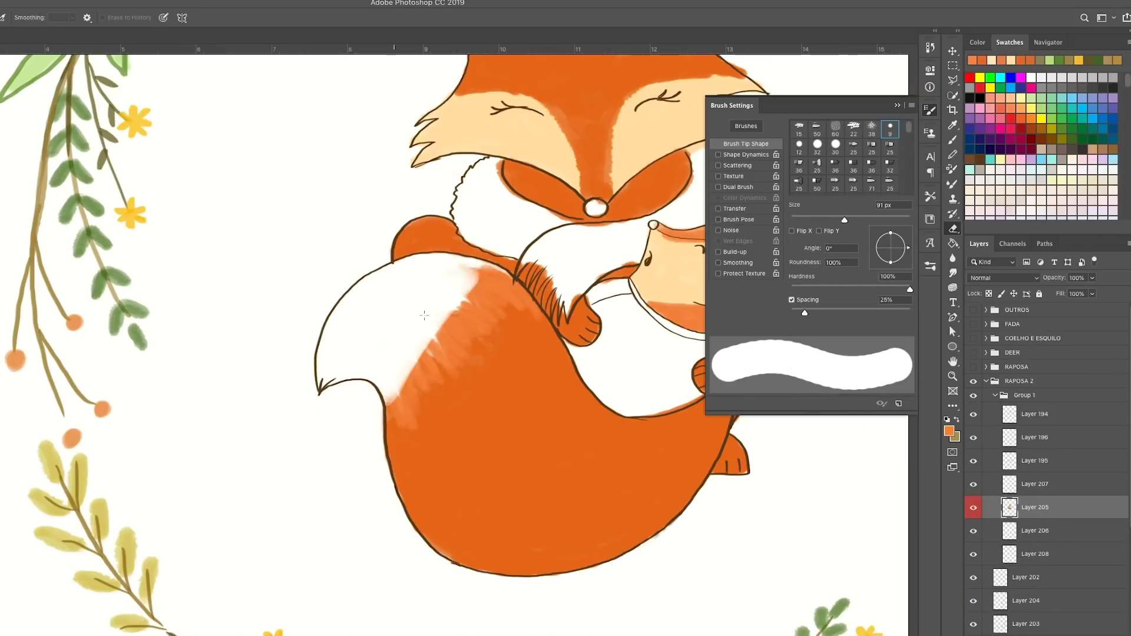
- Erase the remaining light orange streaks along the white tail tip with the hard round 91 px eraser
scroll(466, 329, up, 3)
drag(388, 406, 467, 330)
right_click(501, 343)
click(565, 447)
key(Return)
key(Return)
- Paint a solid orange edge along the white tail tip with the textured brush at 54 px
key(b)
right_click(454, 345)
key(Return)
mouse_move(412, 406)
mouse_down()
mouse_move(400, 447)
mouse_move(530, 318)
mouse_up()
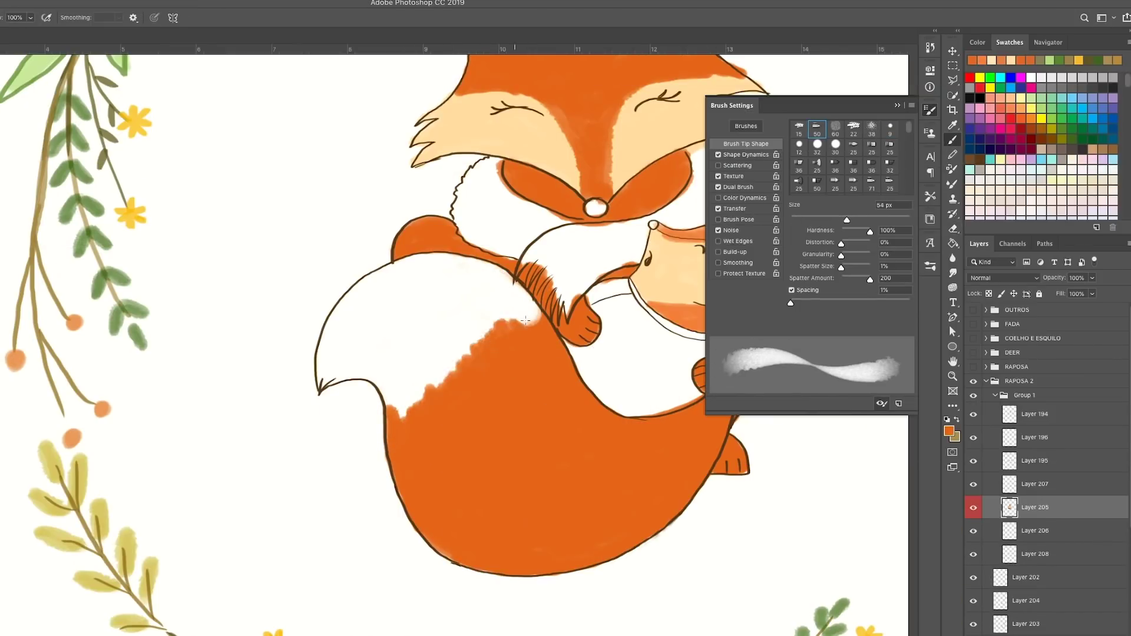
- Reduce the textured brush to 29 px and paint pointed orange fur tufts from the edge into the white tail tip
scroll(471, 306, up, 3)
right_click(404, 347)
click(439, 447)
key(Return)
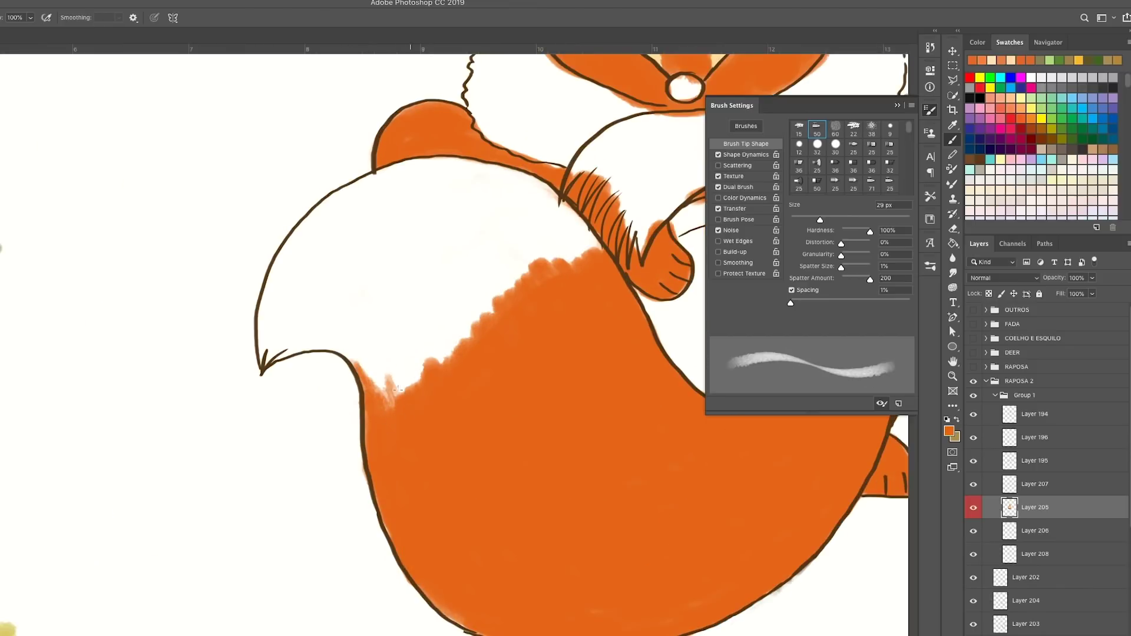
mouse_move(392, 370)
mouse_down()
mouse_move(433, 393)
mouse_move(424, 377)
mouse_up()
scroll(430, 398, up, 2)
mouse_move(389, 321)
mouse_down()
mouse_move(424, 291)
mouse_move(488, 344)
mouse_move(636, 171)
mouse_move(548, 166)
mouse_up()
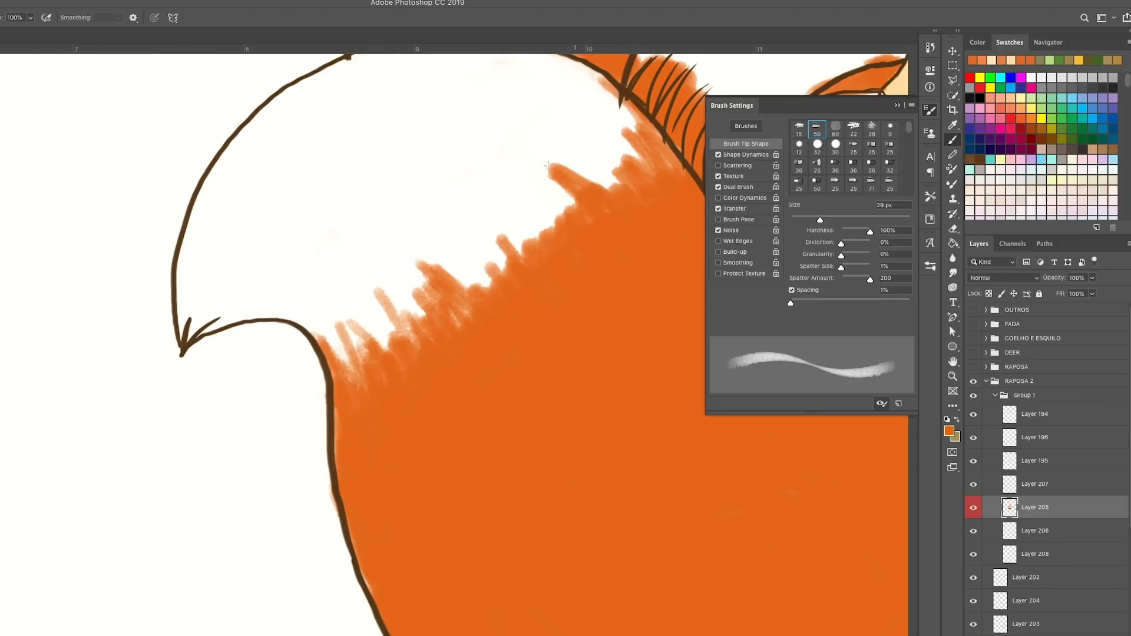
scroll(547, 167, down, 2)
mouse_move(427, 330)
mouse_down()
mouse_move(464, 324)
mouse_move(478, 298)
mouse_move(522, 275)
mouse_move(527, 230)
mouse_move(553, 261)
mouse_up()
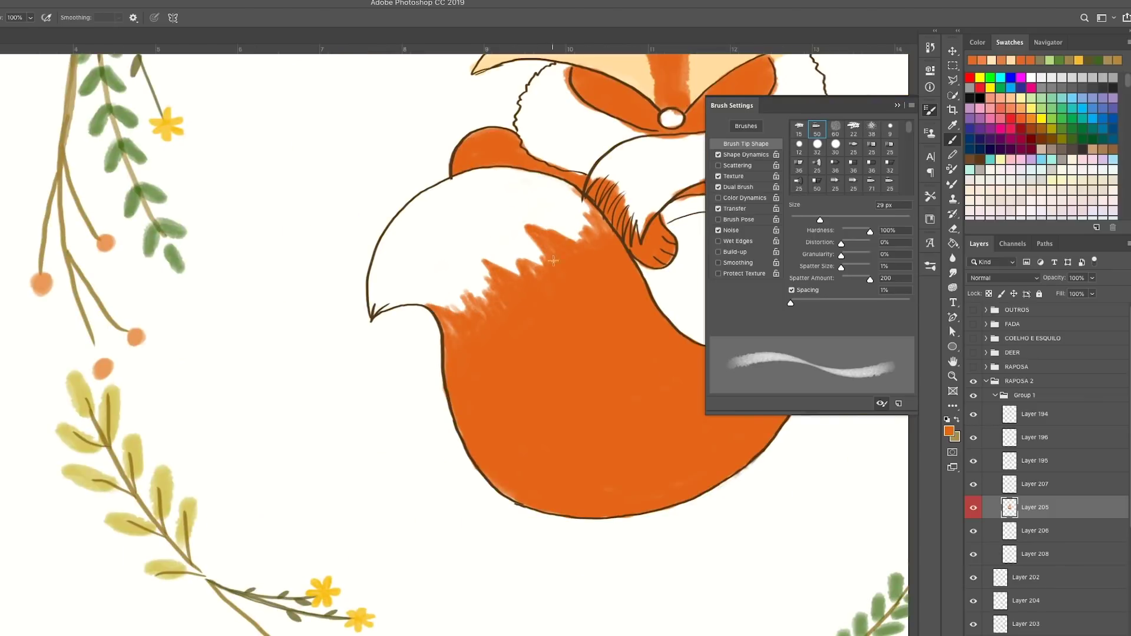
- On the layer beneath the orange fur, fill the white tail tip with the face's cream colour using a 56 px brush
key(ctrl+0)
scroll(561, 321, up, 3)
key(alt+bracketleft)
alt+click(318, 88)
right_click(176, 345)
click(261, 370)
key(Return)
mouse_move(195, 292)
mouse_down()
mouse_move(306, 247)
mouse_move(359, 312)
mouse_move(206, 376)
mouse_move(174, 336)
mouse_move(330, 247)
mouse_move(312, 277)
mouse_move(309, 268)
mouse_up()
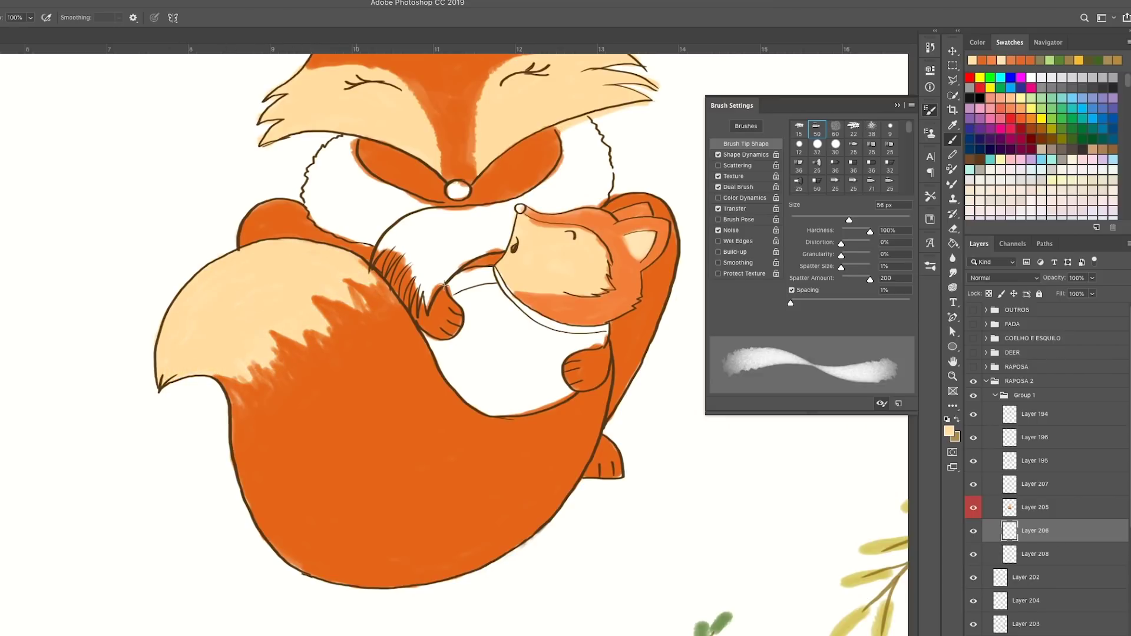
- Erase fine fur streaks into the orange border on the orange fur layer with a 28 px textured eraser
key(alt+bracketright)
key(e)
scroll(255, 388, up, 3)
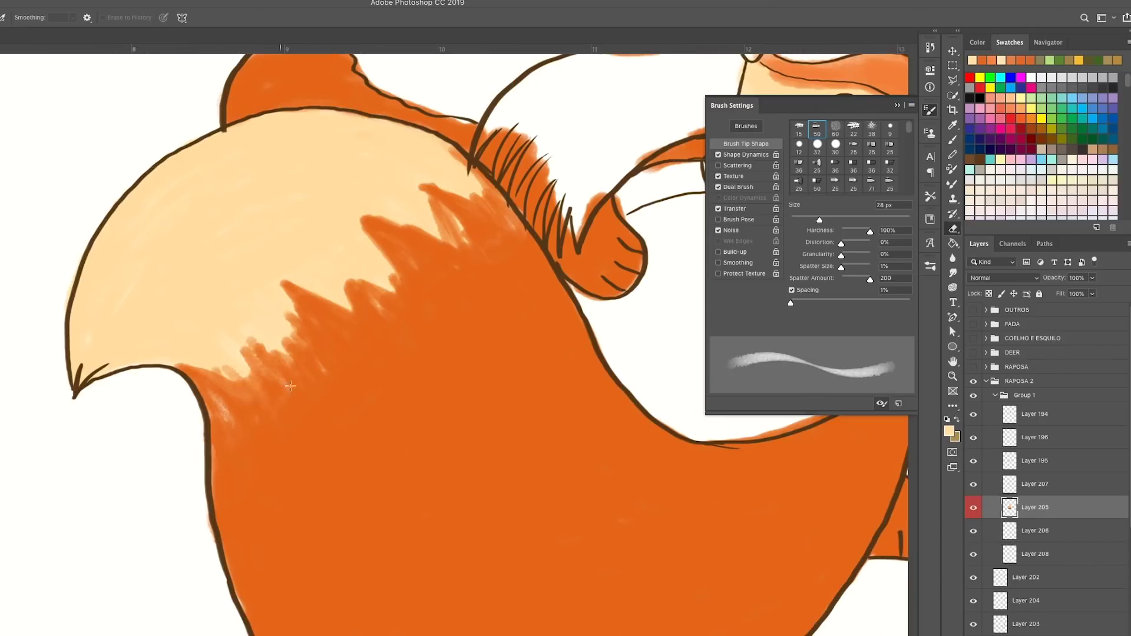
mouse_move(236, 383)
mouse_down()
mouse_move(298, 342)
mouse_move(312, 286)
mouse_move(361, 295)
mouse_move(474, 181)
mouse_up()
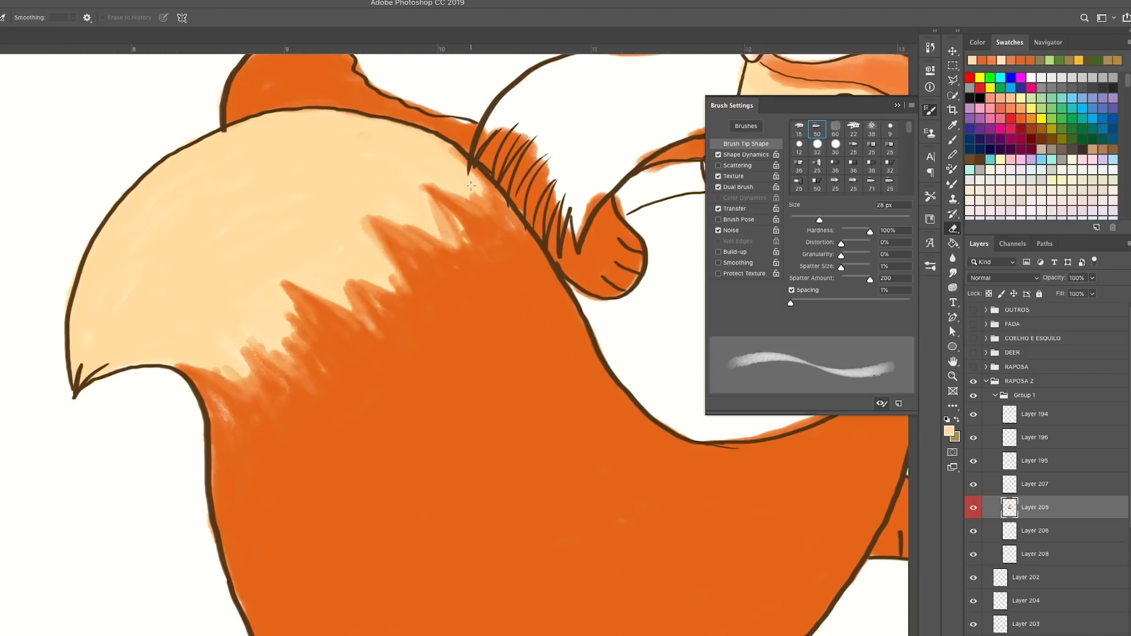
- Add a new layer and paint lighter orange fur strokes along the cream tail-tip border with a 23 px textured brush
key(ctrl+shift+alt+n)
key(b)
alt+click(258, 377)
right_click(322, 347)
key(Escape)
right_click(192, 374)
key(Return)
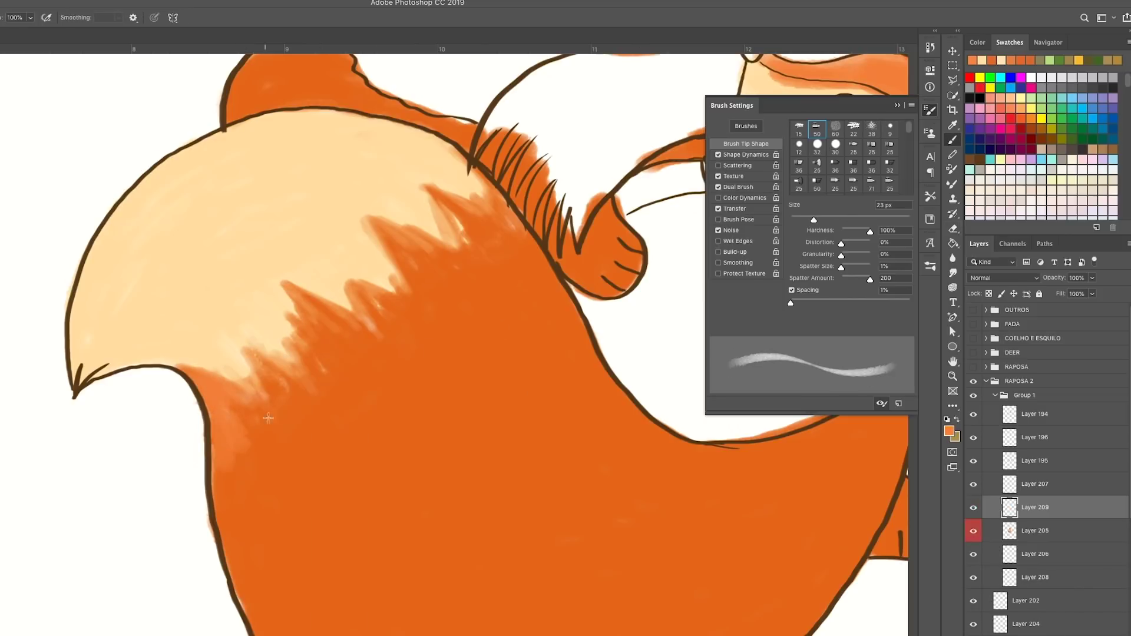
drag(255, 384, 301, 351)
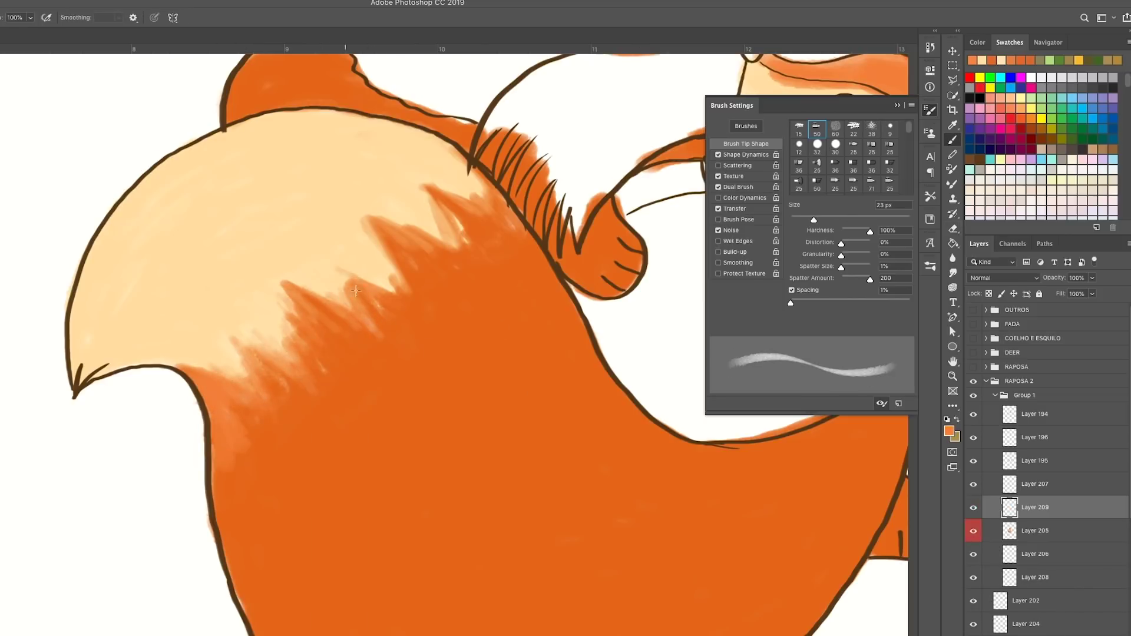
mouse_move(387, 274)
mouse_down()
mouse_move(407, 236)
mouse_move(456, 195)
mouse_move(474, 153)
mouse_move(465, 176)
mouse_up()
scroll(356, 307, down, 2)
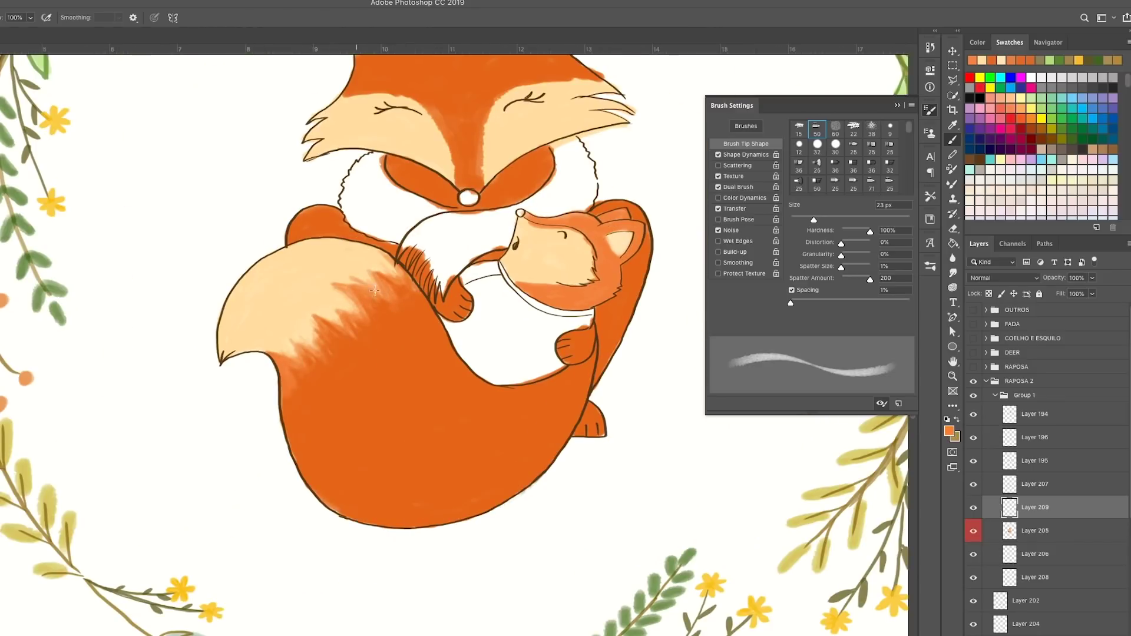
- Paint yellow #d7ab17 and orange blending strokes on the cream tail layer beside the fur border with a 42 px brush
right_click(377, 347)
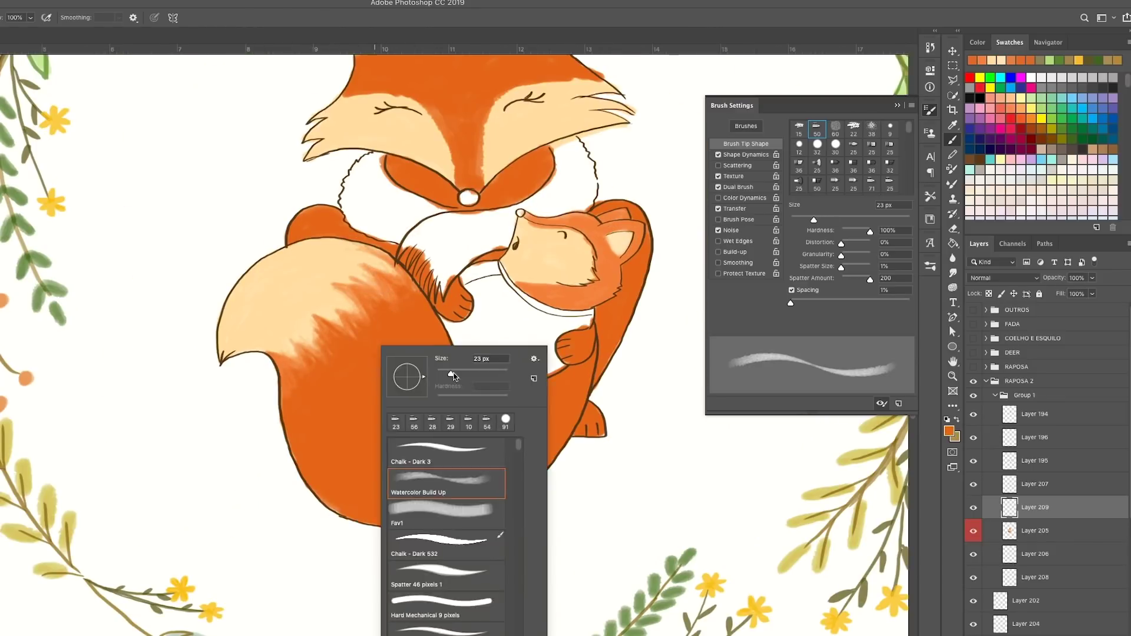
key(Return)
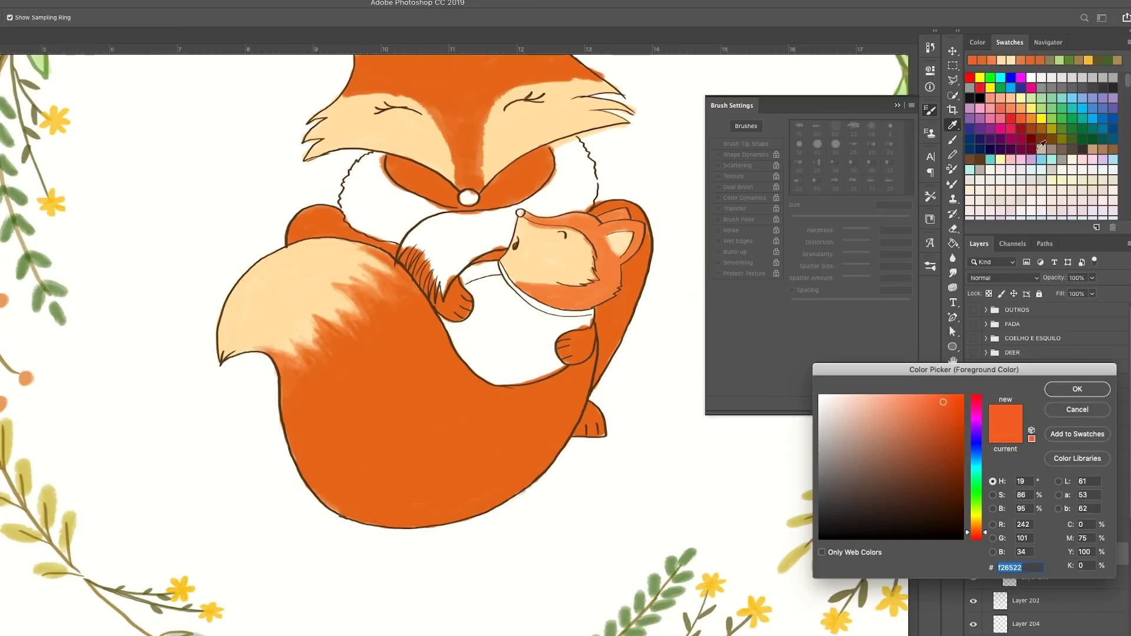
text(e0b12a)
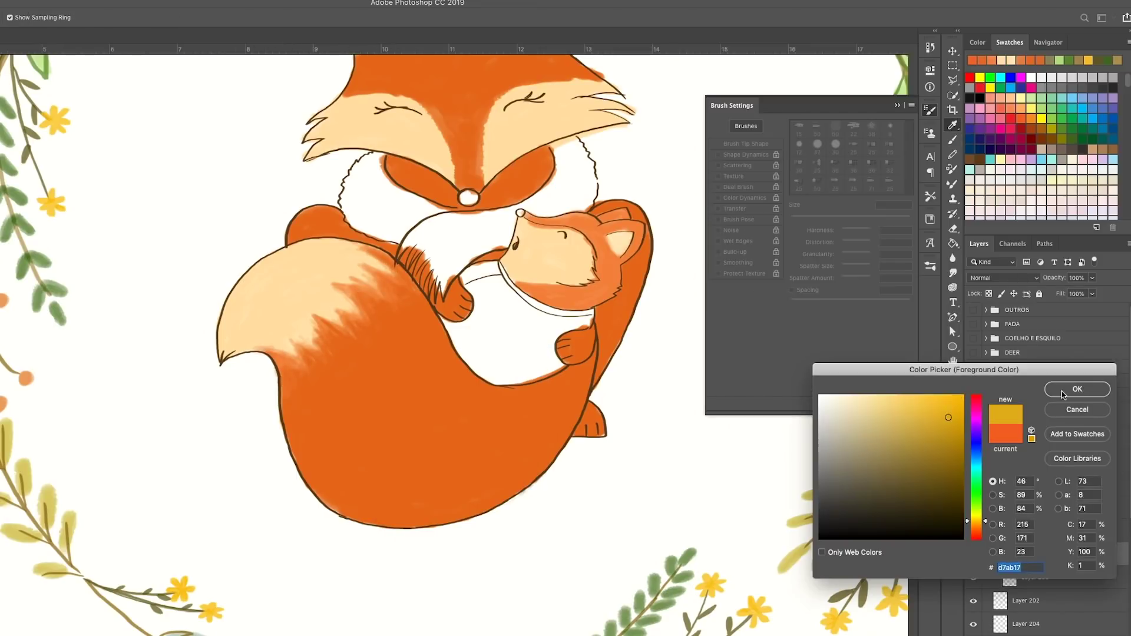
key(Return)
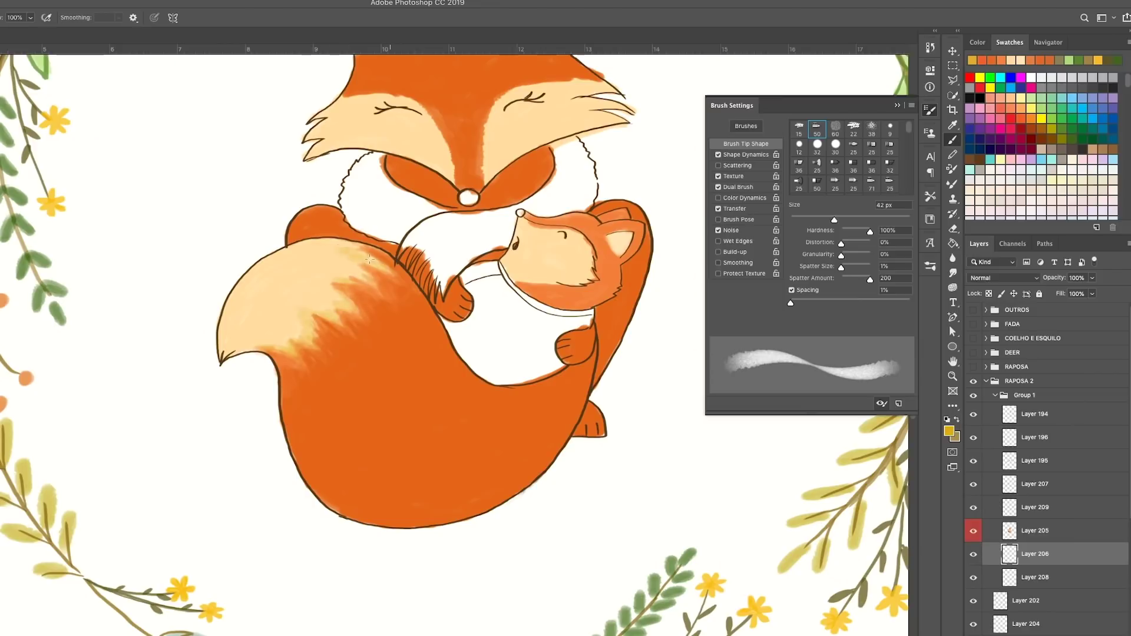
alt+click(322, 428)
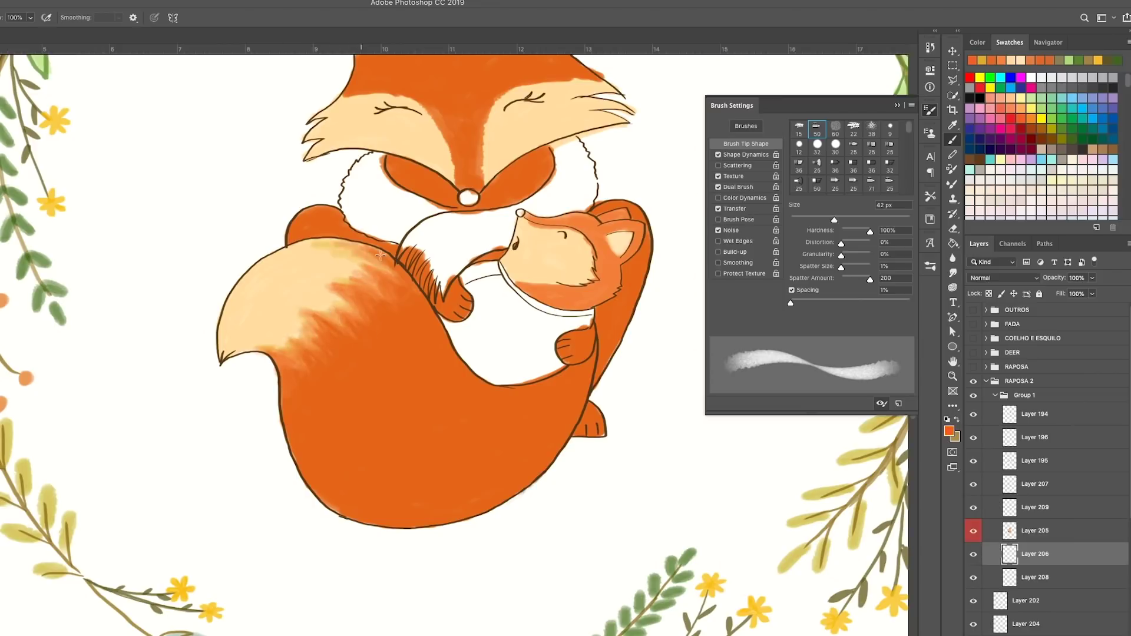
- Brush pale cream strokes over the outer part of the tail tip with the 42 px textured brush
key(e)
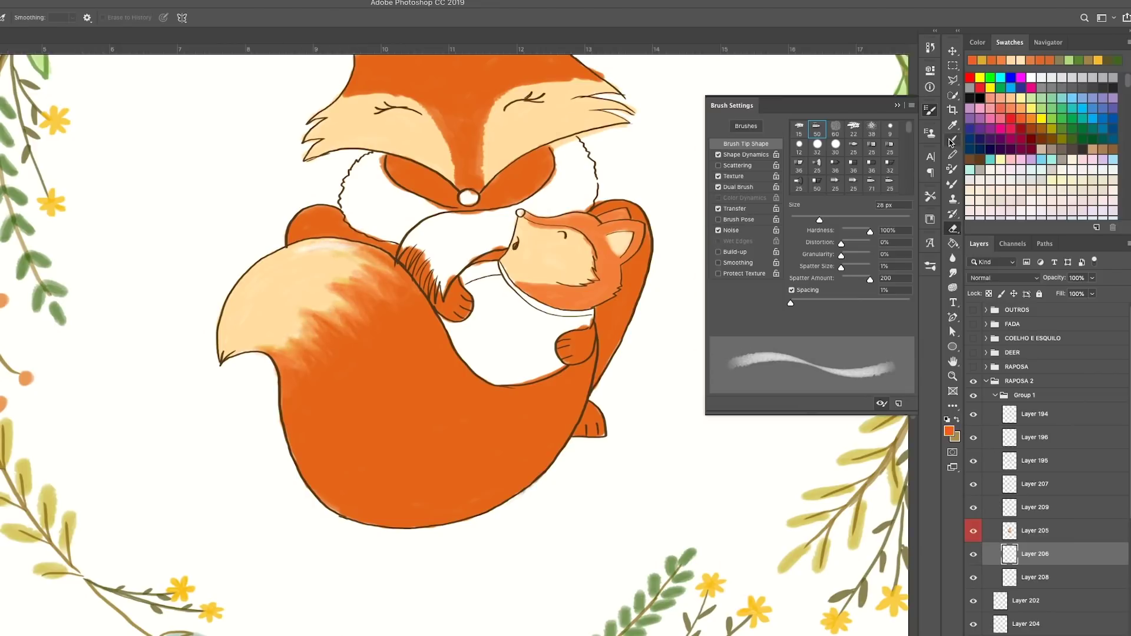
click(953, 141)
key(alt+[)
alt+click(334, 277)
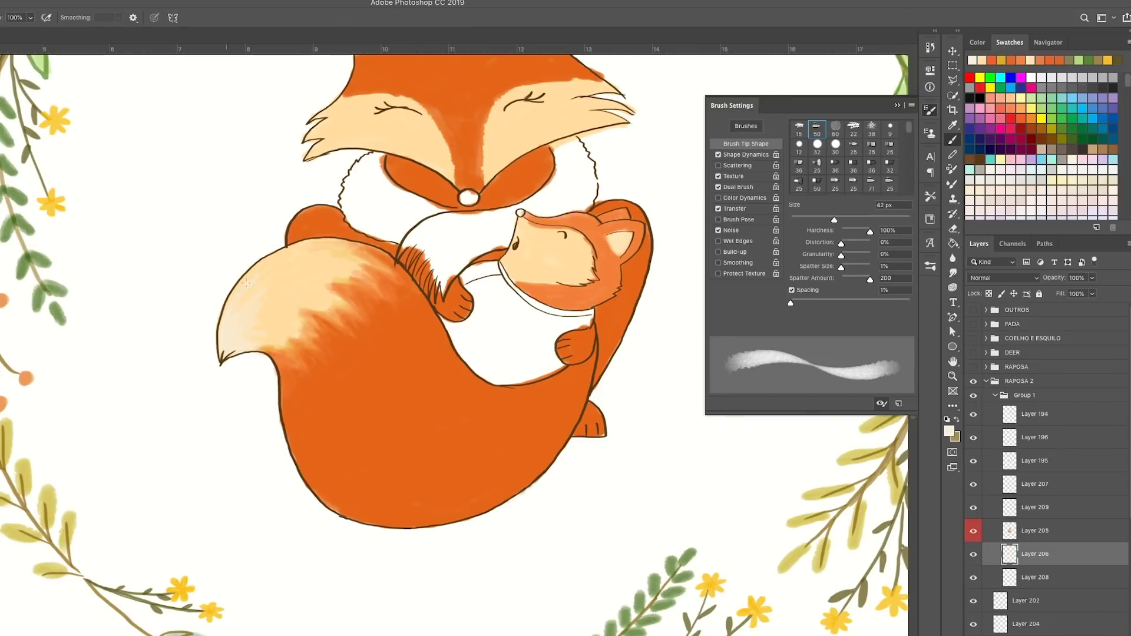
scroll(285, 300, down, 3)
scroll(285, 300, up, 2)
- Add a new layer and paint the mother fox's fluffy scarf grey-green with the textured brush, ending at 30 px
click(949, 430)
click(1080, 391)
key(ctrl+shift+alt+n)
scroll(265, 247, up, 3)
mouse_move(288, 234)
mouse_down()
mouse_move(260, 253)
mouse_move(266, 245)
mouse_move(277, 318)
mouse_move(295, 254)
mouse_move(377, 295)
mouse_move(346, 301)
mouse_move(406, 300)
mouse_move(483, 274)
mouse_move(521, 242)
mouse_move(512, 228)
mouse_move(501, 282)
mouse_up()
key(])
key(])
scroll(468, 294, up, 3)
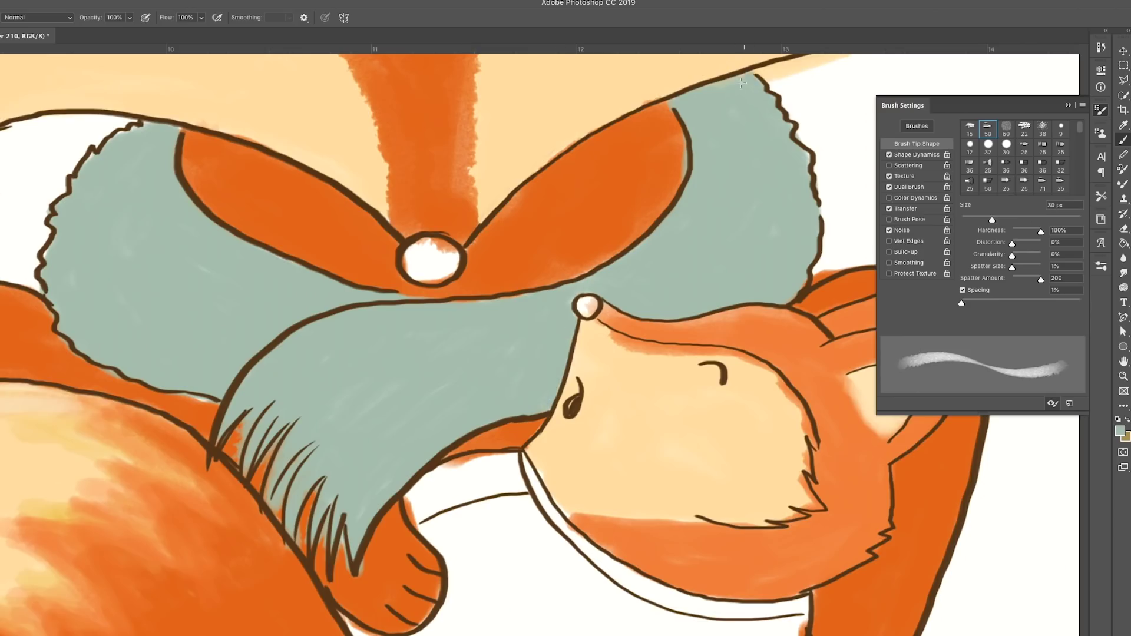
scroll(365, 334, down, 5)
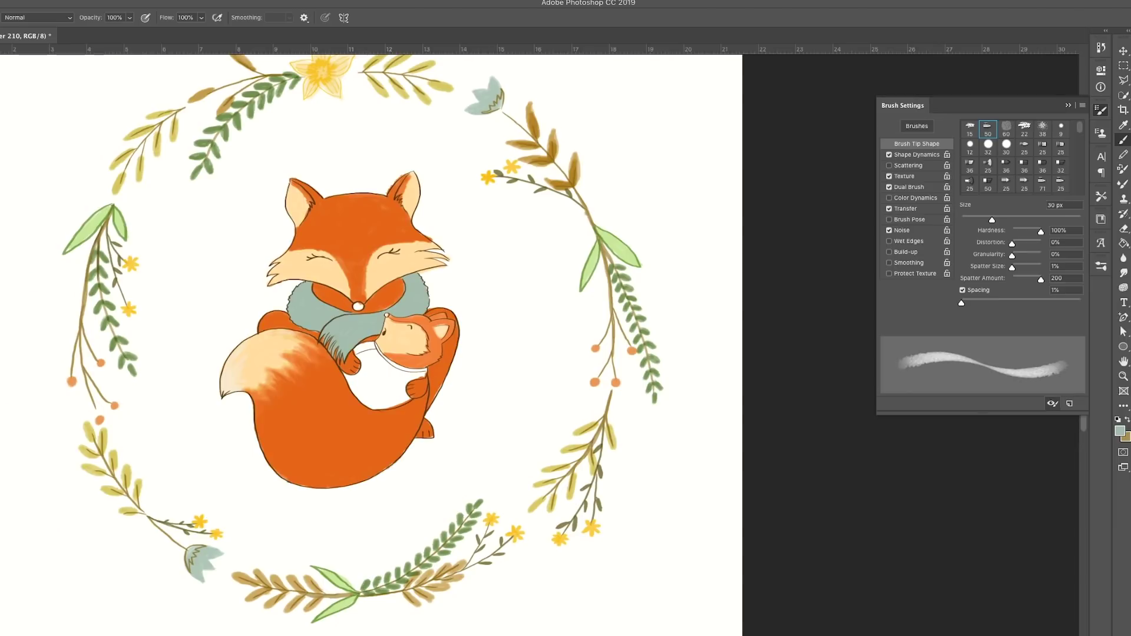
- Select the small yellow wreath flowers with the Magic Wand, nudge them slightly and recolour most of the leafy stems blue-grey
click(1124, 92)
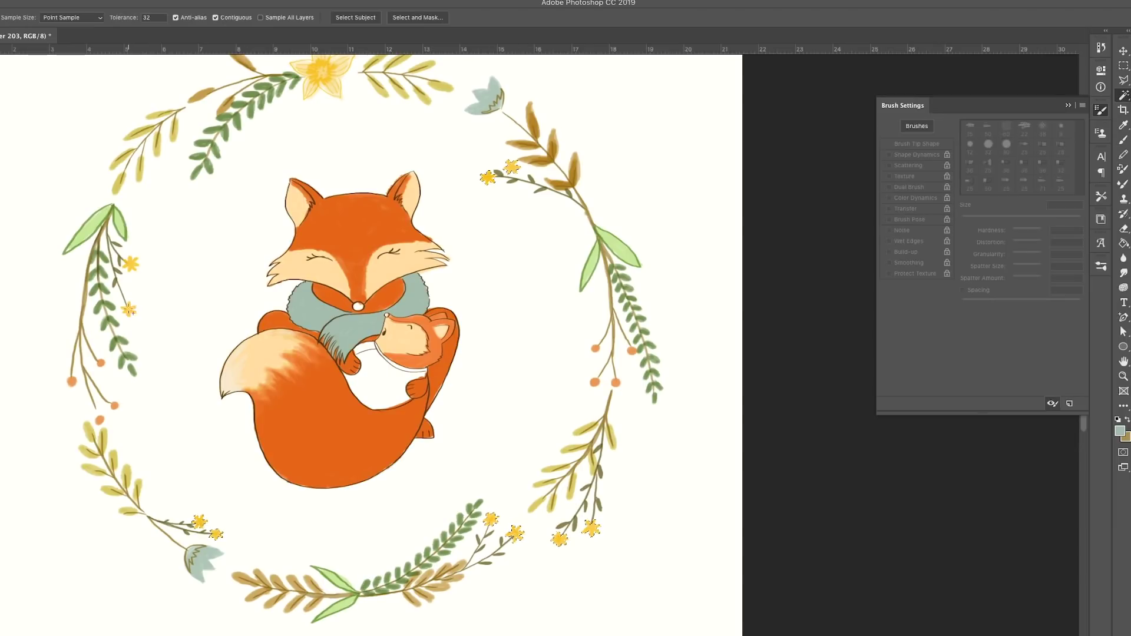
drag(515, 299, 513, 297)
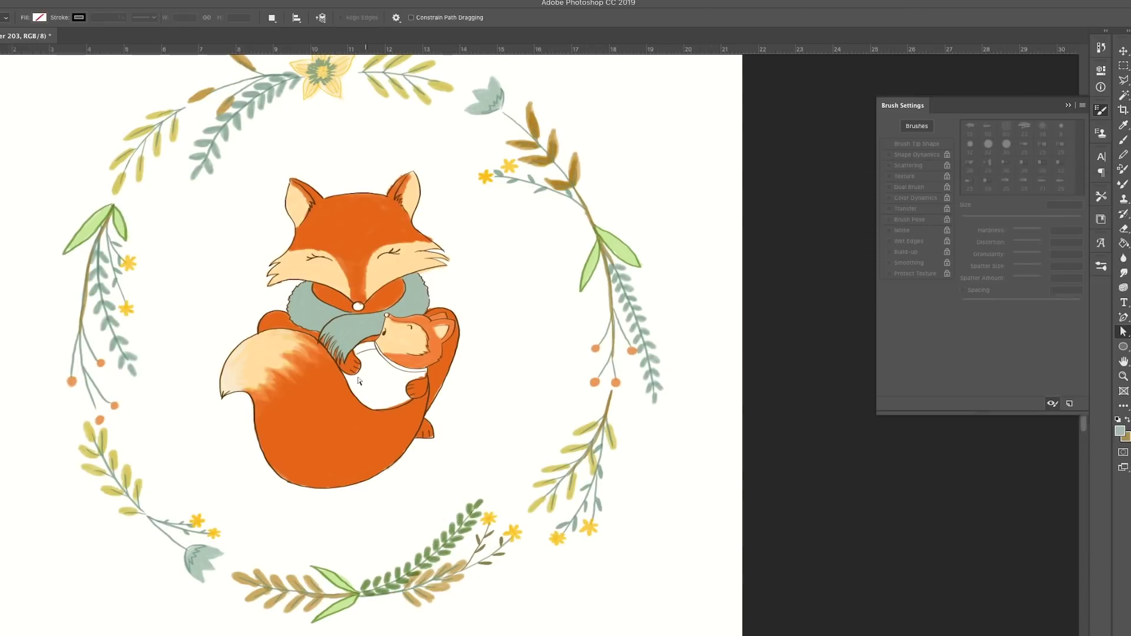
key(ctrl+minus)
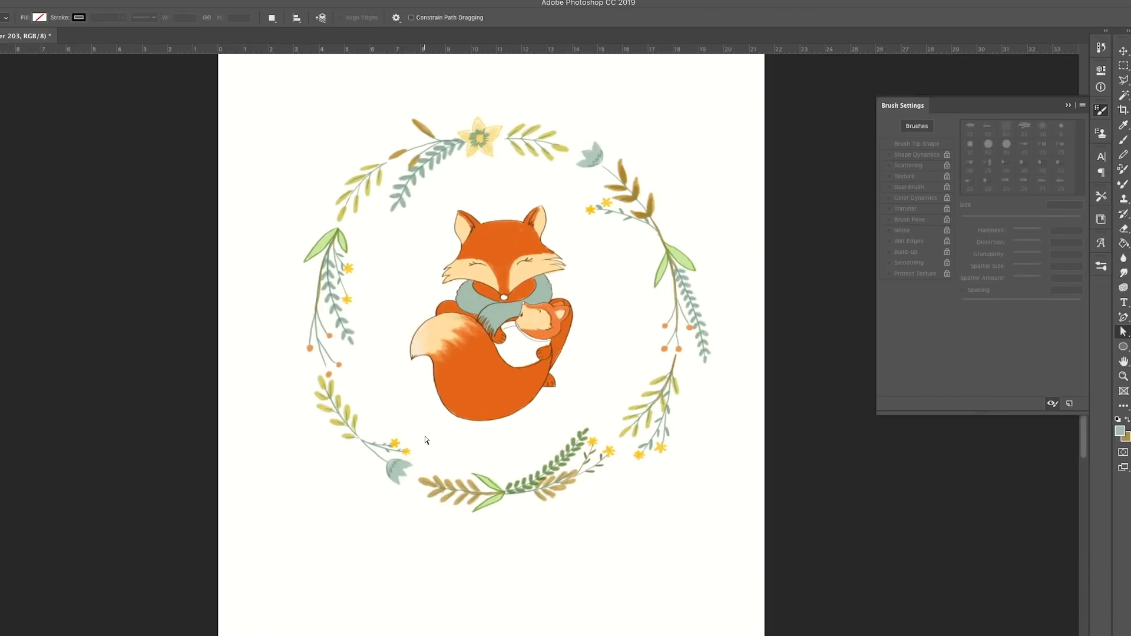
- Paint the cub's shirt turquoise on a new layer, enlarging the textured brush from 30 px to 85 px
key(ctrl+plus)
key(ctrl+plus)
key(ctrl+plus)
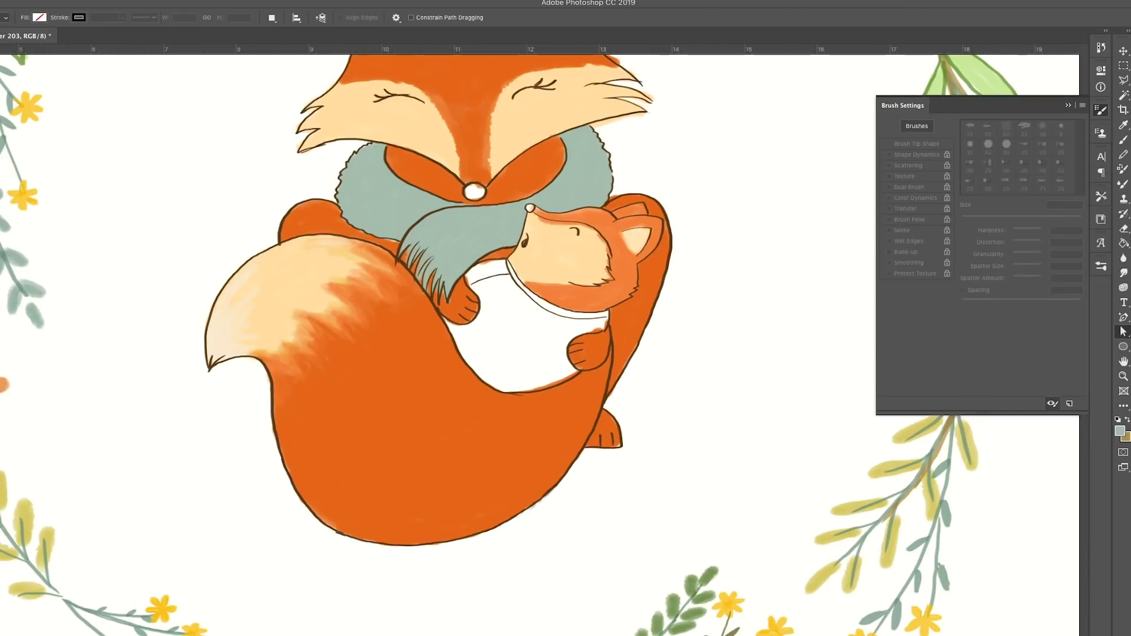
key(b)
drag(486, 289, 511, 303)
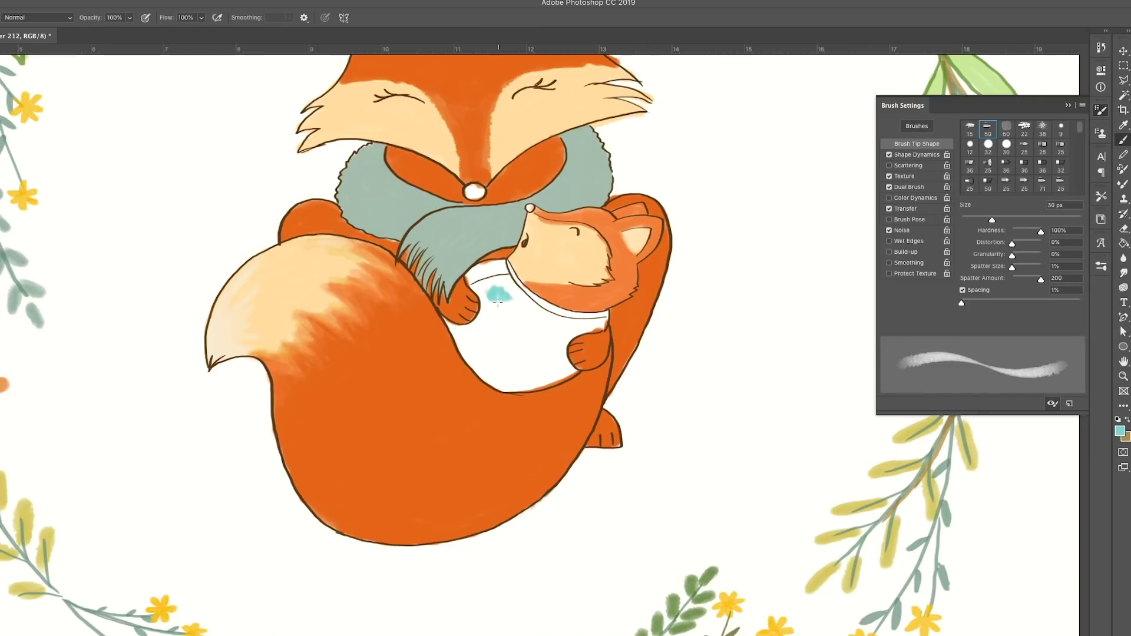
key(ctrl+plus)
drag(468, 268, 559, 277)
mouse_move(604, 330)
mouse_down()
mouse_move(535, 273)
mouse_move(430, 377)
mouse_move(465, 424)
mouse_move(551, 495)
mouse_move(518, 377)
mouse_move(706, 354)
mouse_move(560, 394)
mouse_move(718, 356)
mouse_up()
key(bracketright)
key(bracketright)
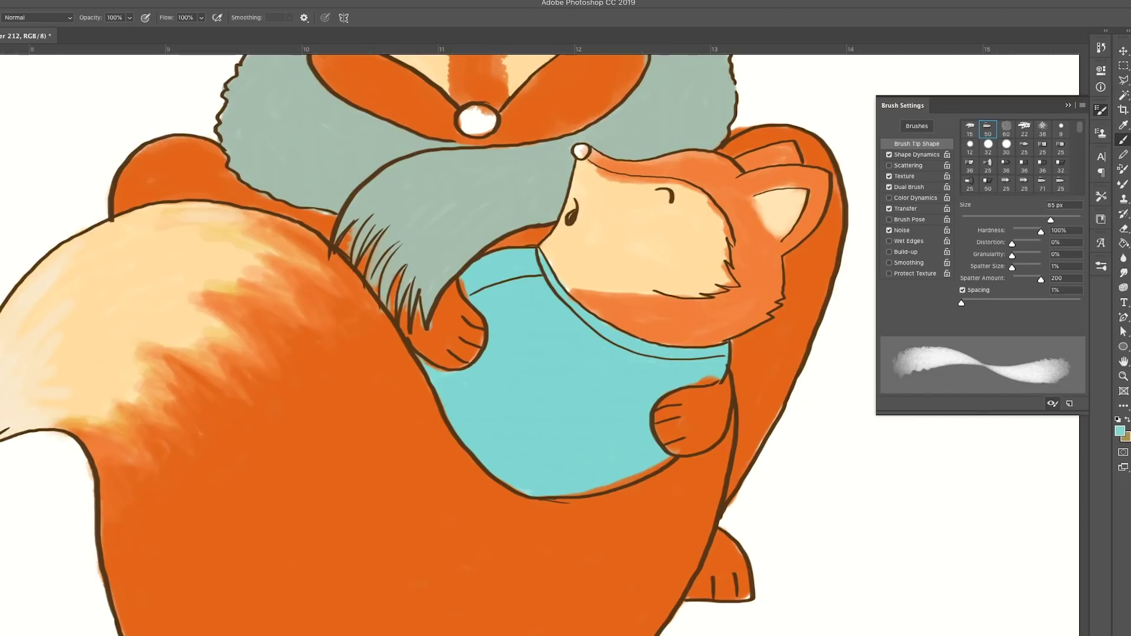
- Erase the stray orange along the lower edge of the cub's shirt on the fur layer with a hard round 9 px eraser
key(e)
right_click(706, 381)
key(Escape)
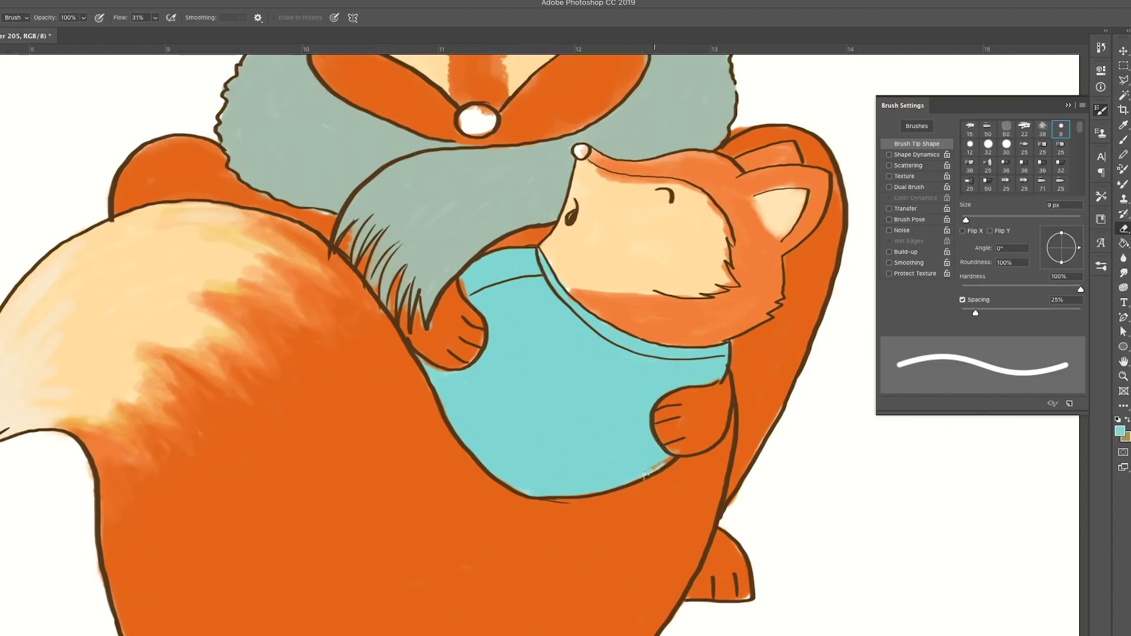
- Apply a Color Overlay to the cub's shirt, trying pale yellow before choosing a pale green
key(ctrl+0)
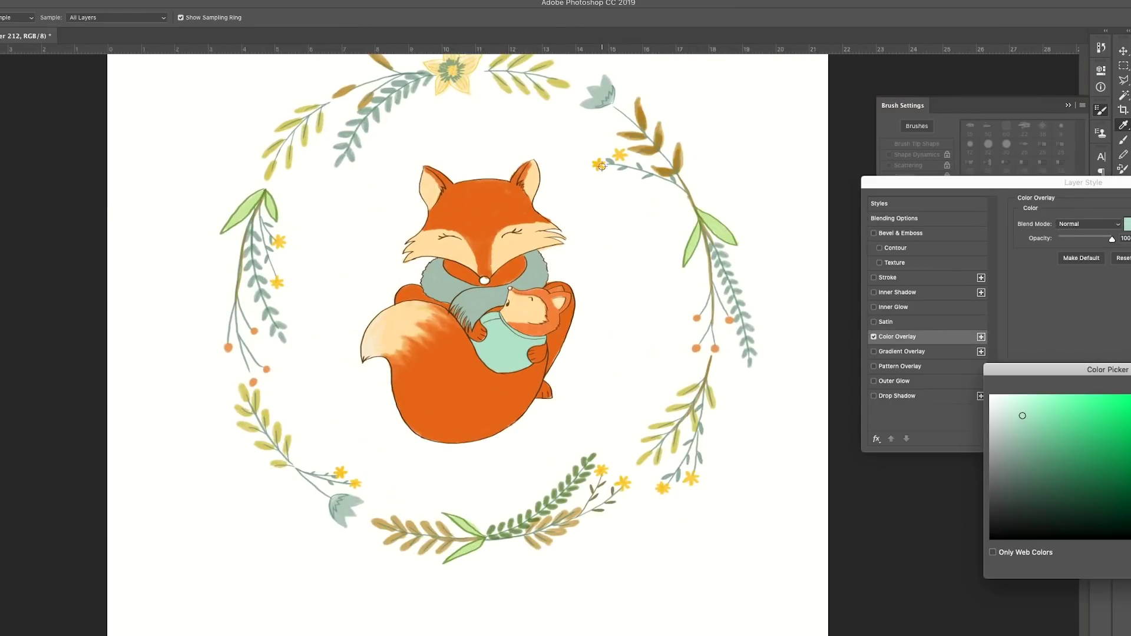
click(1037, 399)
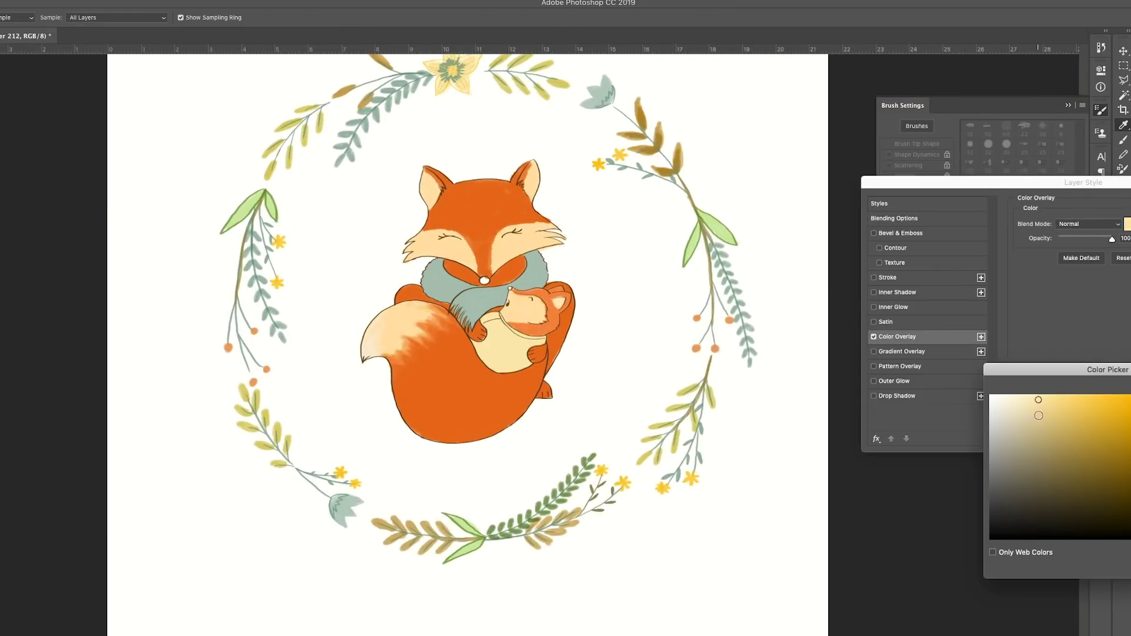
key(Return)
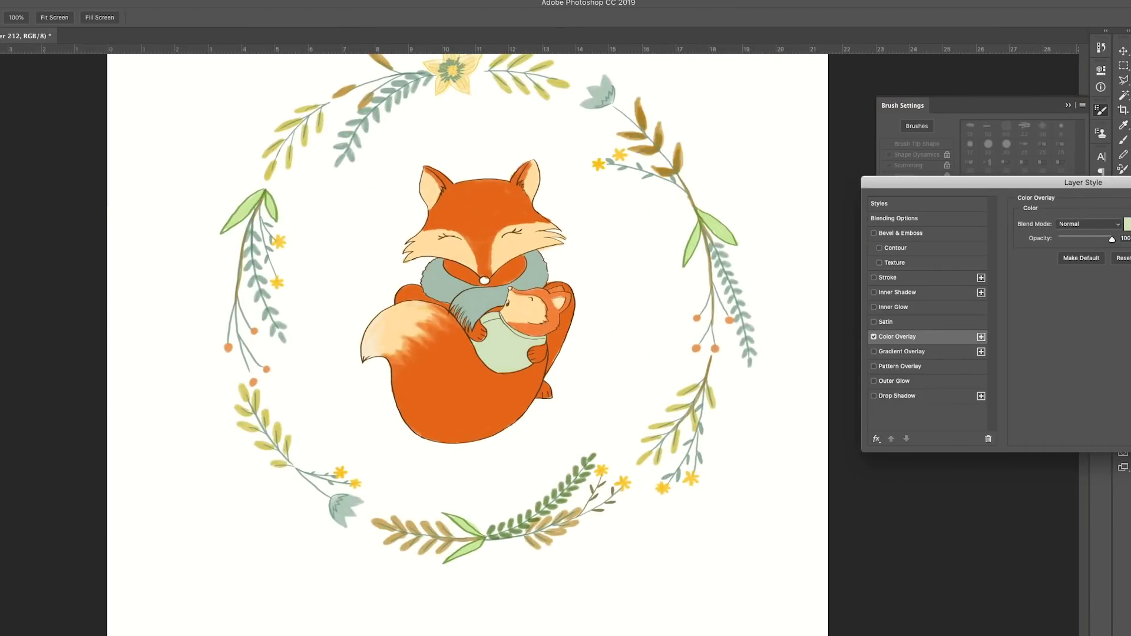
key(Return)
- Recolour the mother's scarf turquoise and the cream fur areas on both foxes off-white
key(e)
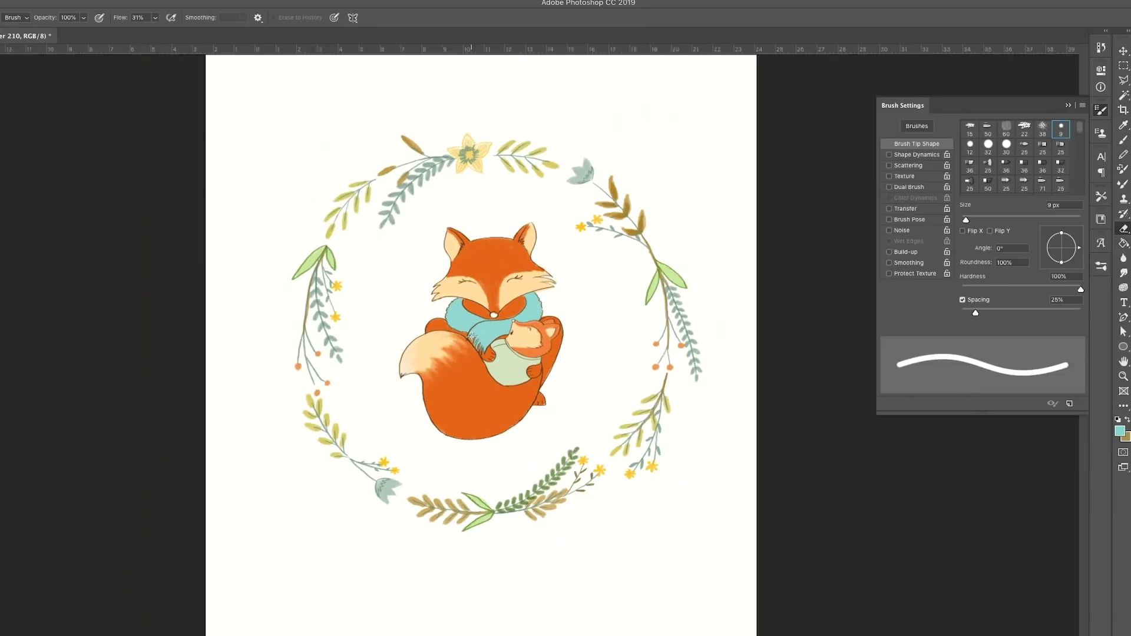
key(ctrl+minus)
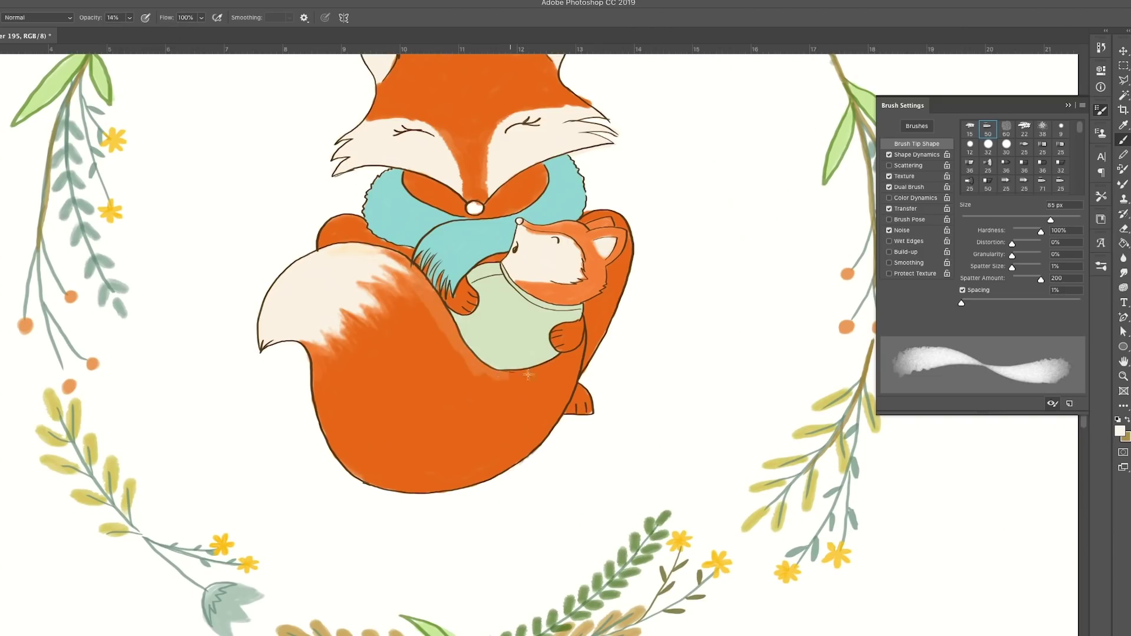
- Try shading the tail beside the cub's shirt with translucent light strokes from the textured brush at 14% opacity
right_click(432, 321)
key(Escape)
mouse_move(383, 294)
mouse_down()
mouse_move(475, 390)
mouse_move(515, 346)
mouse_up()
right_click(515, 346)
key(Escape)
mouse_move(383, 294)
mouse_down()
mouse_move(471, 389)
mouse_move(536, 383)
mouse_move(400, 412)
mouse_move(347, 318)
mouse_up()
drag(569, 357, 457, 442)
- Enlarge the brush to 220 px and try building broad translucent light bands across the tail
key(bracketright)
key(bracketright)
key(bracketright)
key(bracketright)
key(bracketright)
key(bracketright)
key(bracketright)
key(bracketright)
key(bracketright)
key(bracketright)
key(bracketright)
key(bracketright)
drag(464, 387, 382, 382)
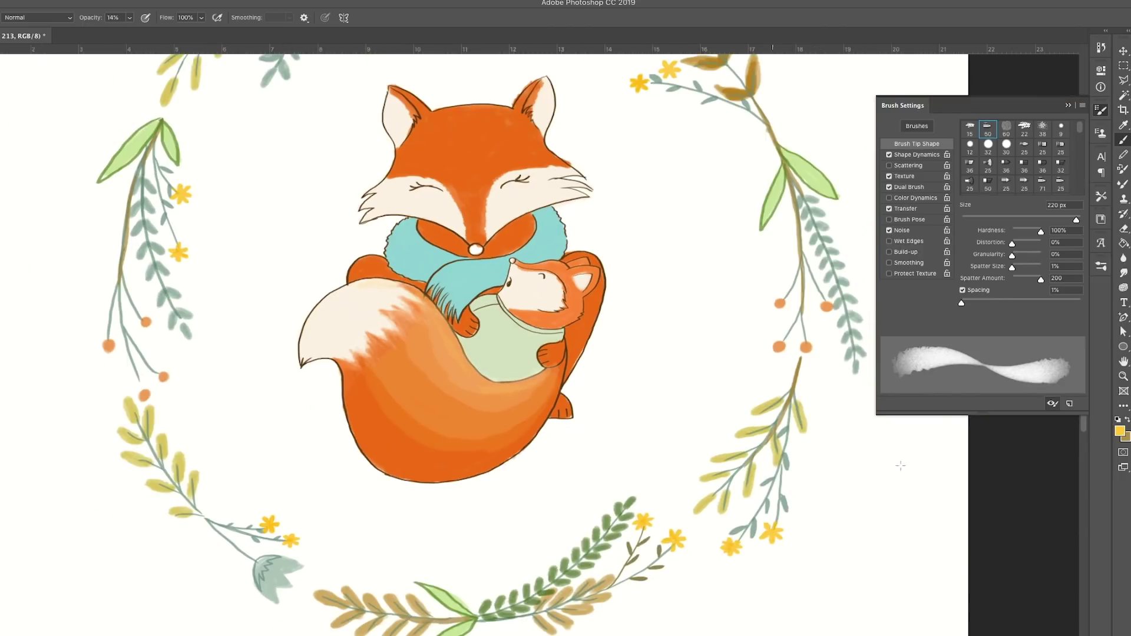
- Try a 90 px textured eraser at 25% opacity on the tail, and undo the translucent tail shading
key(e)
right_click(503, 390)
key(Escape)
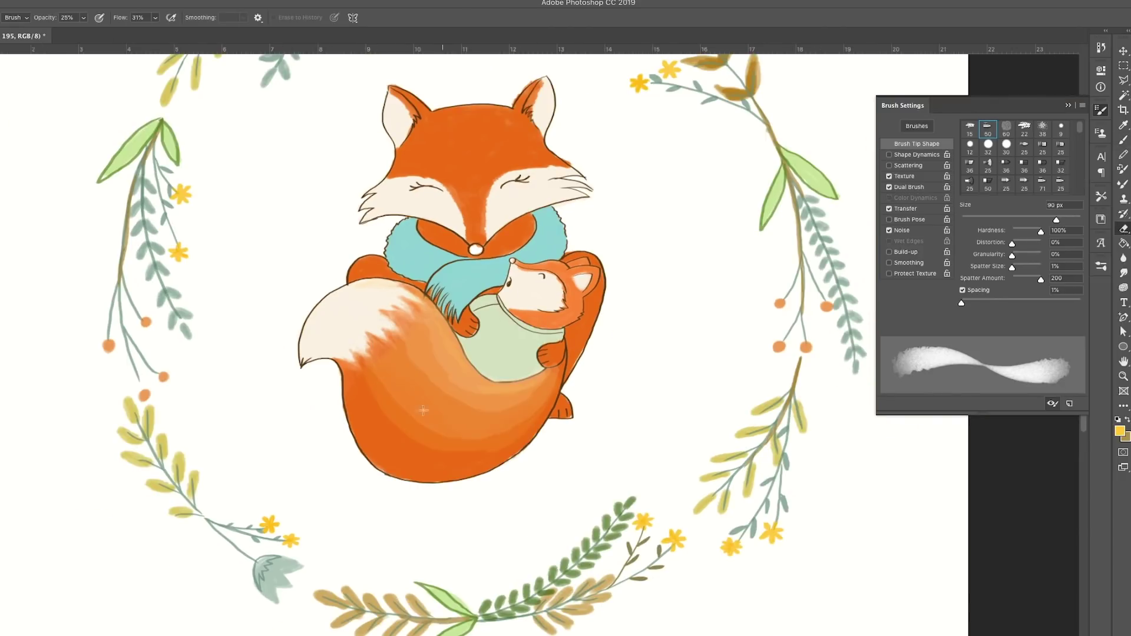
key(b)
key(ctrl+z)
key(ctrl+z)
key(ctrl+z)
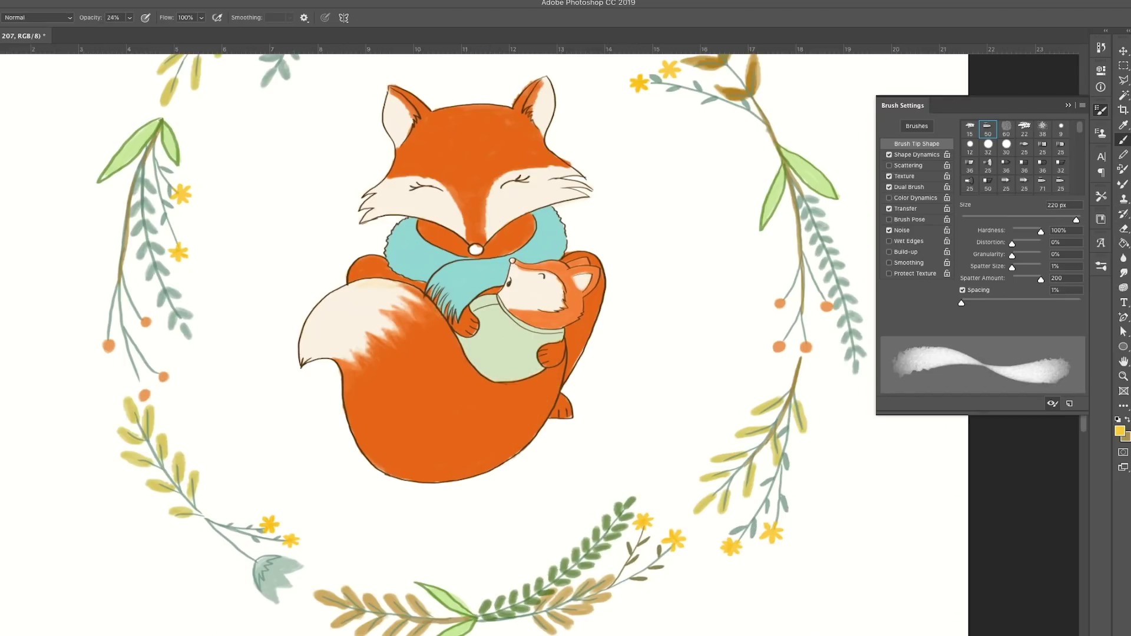
- Paint translucent yellow strokes over the tail from the cub's shirt downward with the textured brush at 24% opacity
alt+click(434, 330)
mouse_move(421, 329)
mouse_down()
mouse_move(490, 385)
mouse_move(554, 389)
mouse_up()
right_click(394, 343)
drag(448, 366, 471, 366)
key(Return)
mouse_move(377, 353)
mouse_down()
mouse_move(547, 377)
mouse_move(377, 424)
mouse_move(412, 330)
mouse_move(547, 383)
mouse_move(377, 412)
mouse_move(530, 366)
mouse_move(430, 427)
mouse_up()
- Build up the yellow-orange glow across the middle of the tail and set the textured brush to 71 px
click(1124, 230)
key(b)
alt+click(461, 401)
mouse_move(413, 353)
mouse_down()
mouse_move(530, 412)
mouse_move(365, 424)
mouse_move(448, 413)
mouse_up()
right_click(535, 375)
drag(535, 374, 510, 374)
key(Return)
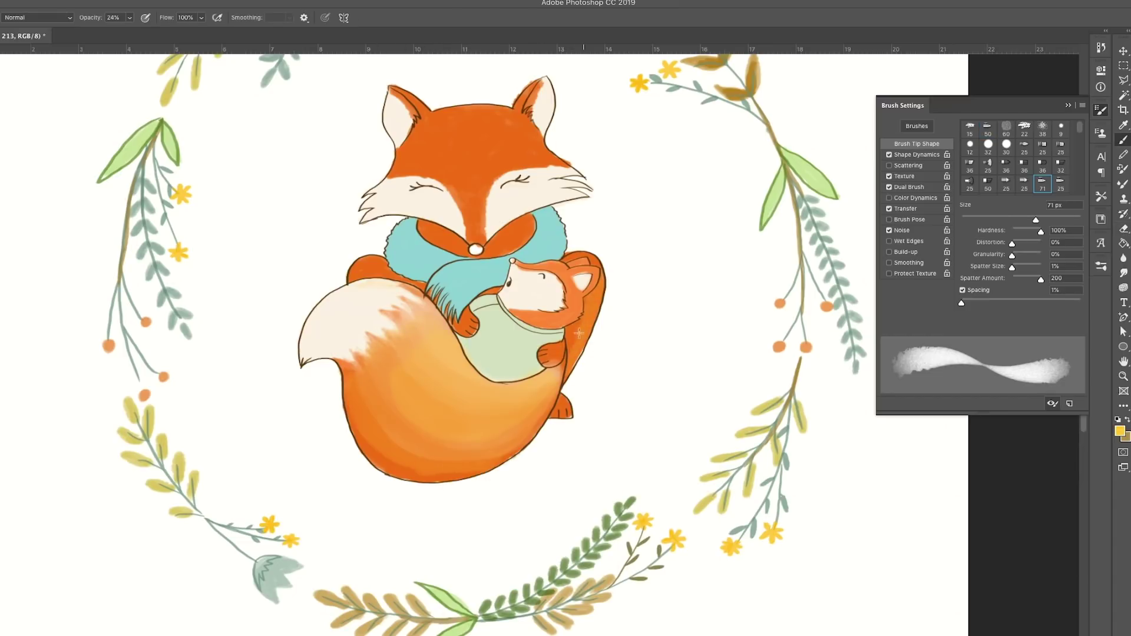
- Paint a soft highlight on the mother fox's forehead with the 93 px textured brush at 10% opacity
right_click(477, 154)
double_click(530, 253)
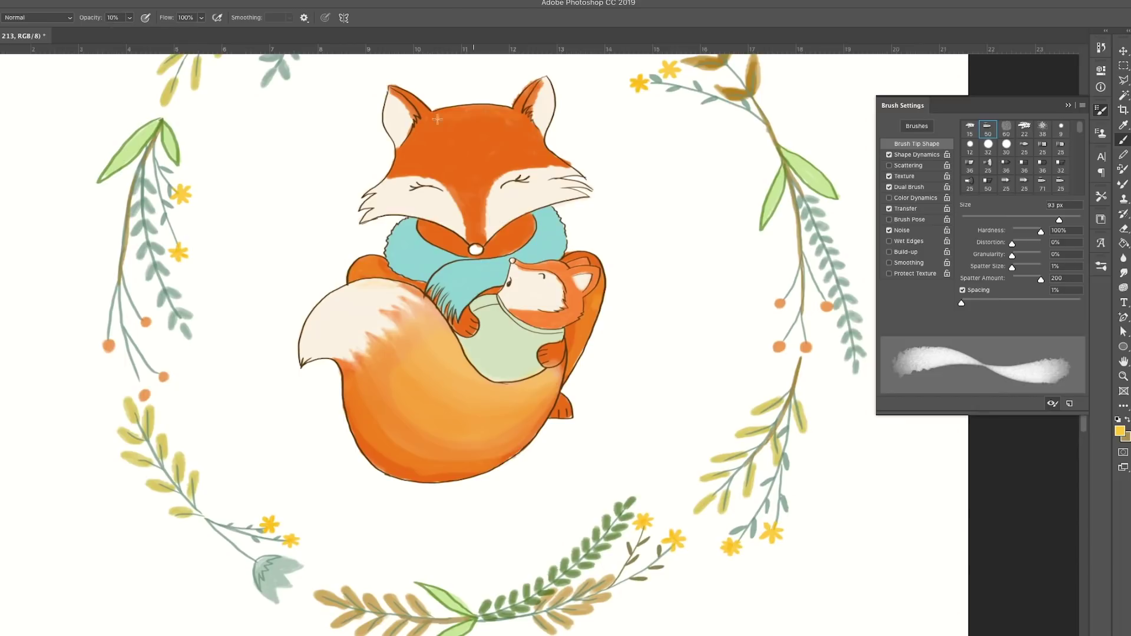
drag(468, 206, 506, 136)
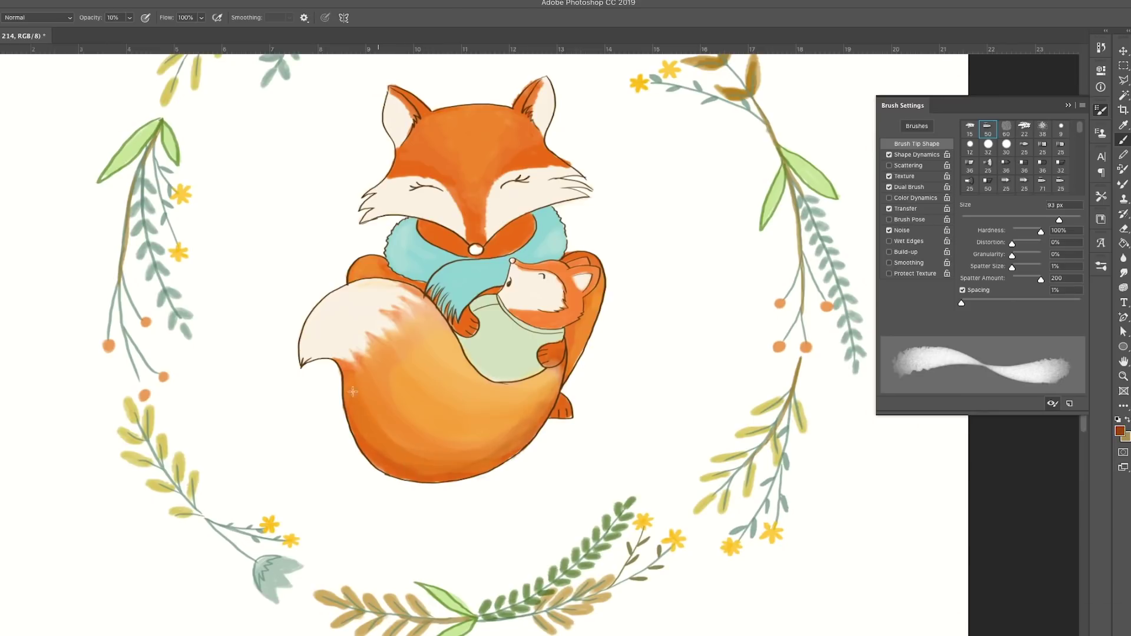
- Shade the scarf in darker teal and the cub's shirt in darker green at 27% opacity, and add pink blush to both faces
key(2)
key(7)
alt+click(546, 220)
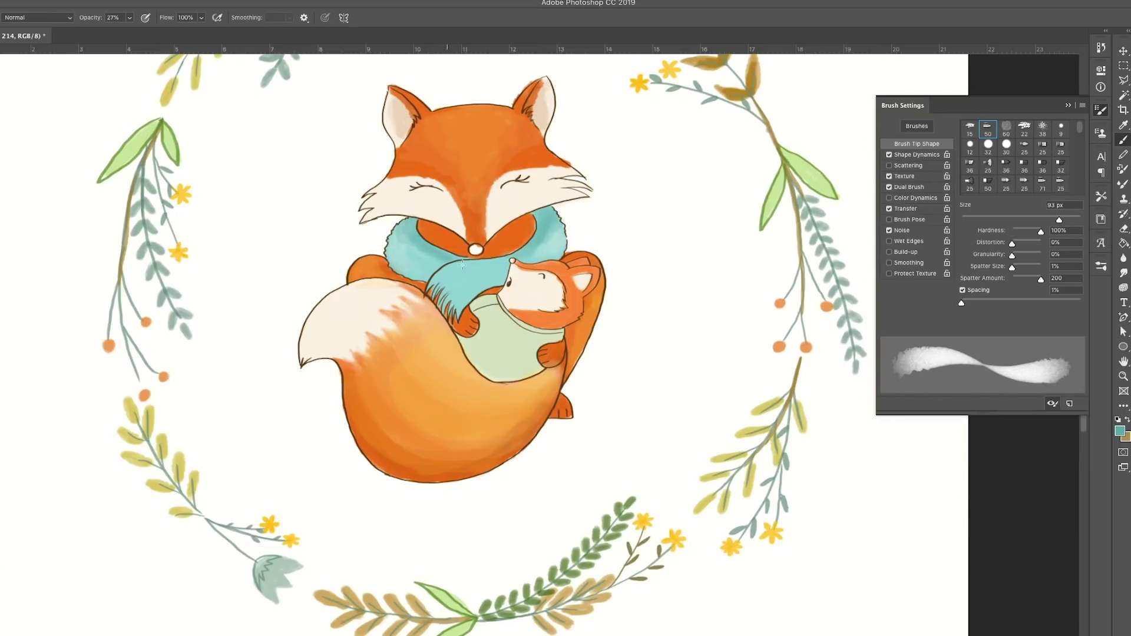
alt+click(498, 308)
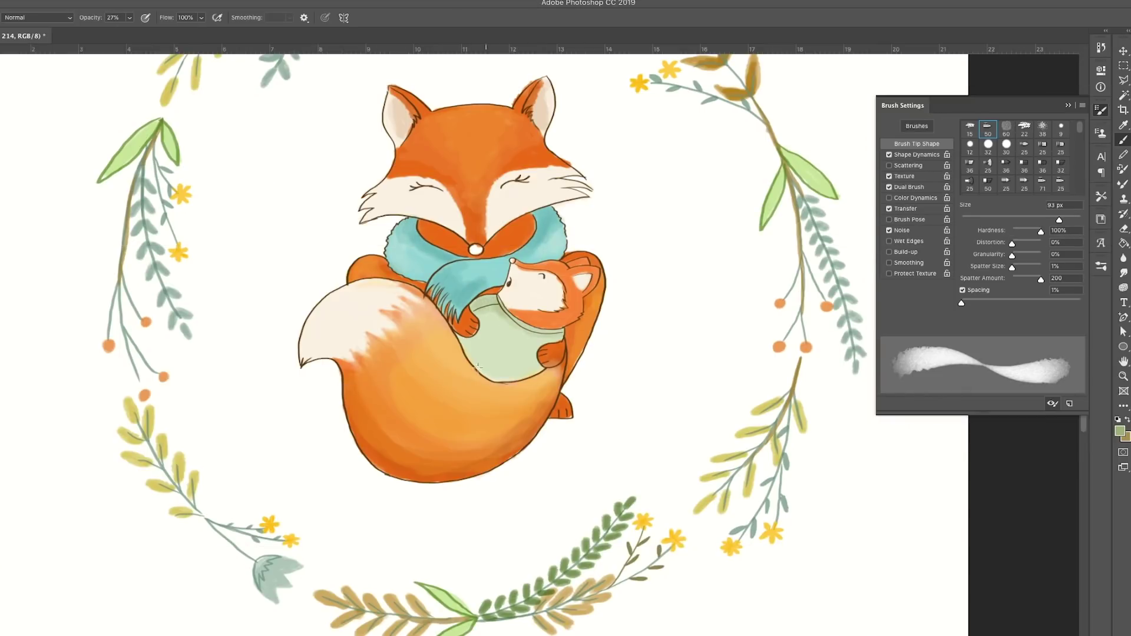
key(ctrl+minus)
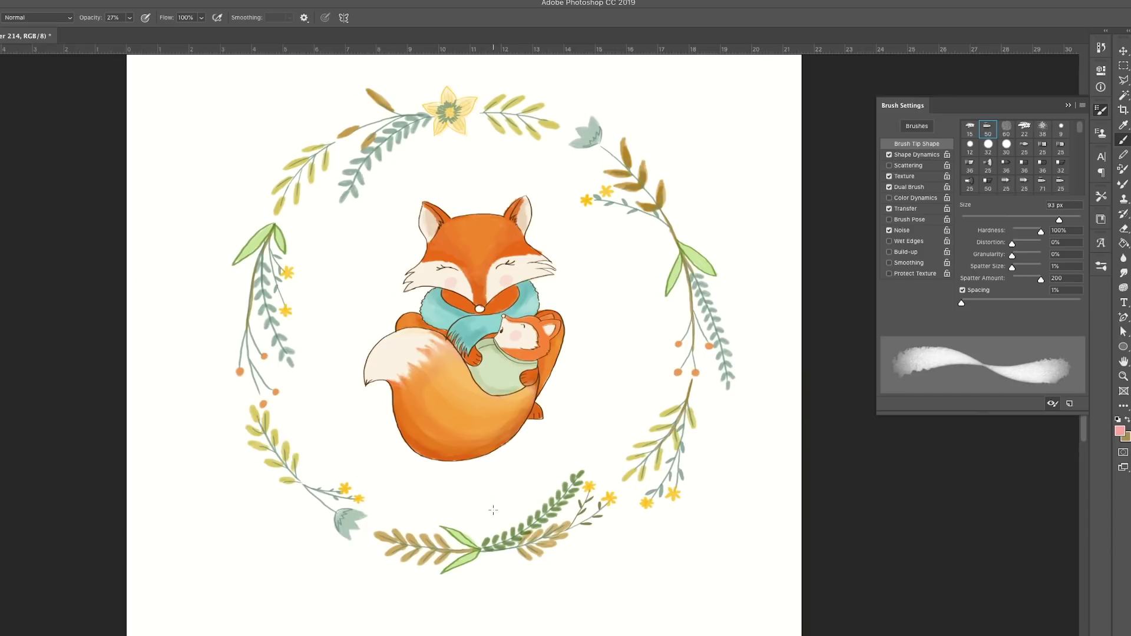
- Add a soft cream wash behind the foxes, filling the inside of the wreath
key(ctrl+minus)
right_click(1047, 191)
click(1078, 263)
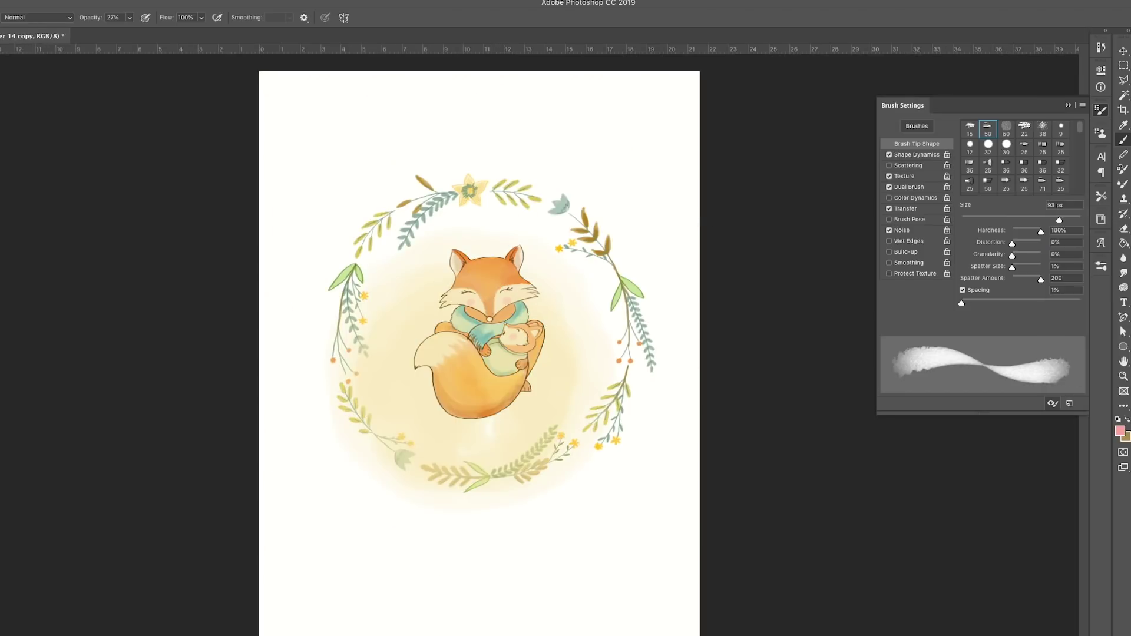
key(v)
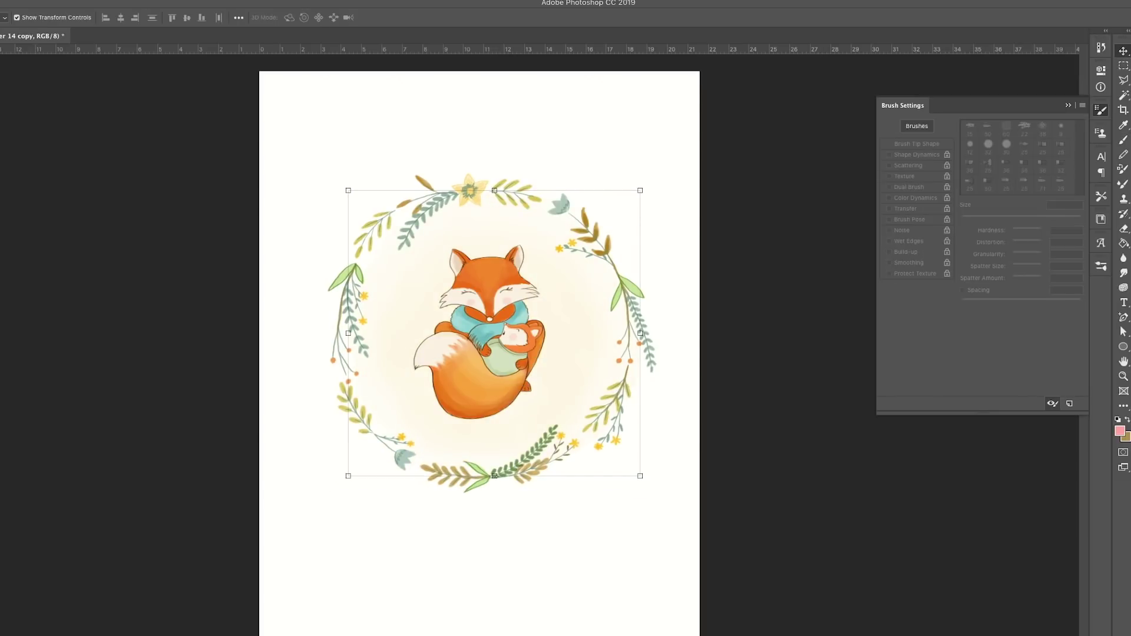
- Recolour the wreath's bright green leaves teal through the leaf layer's style
key(a)
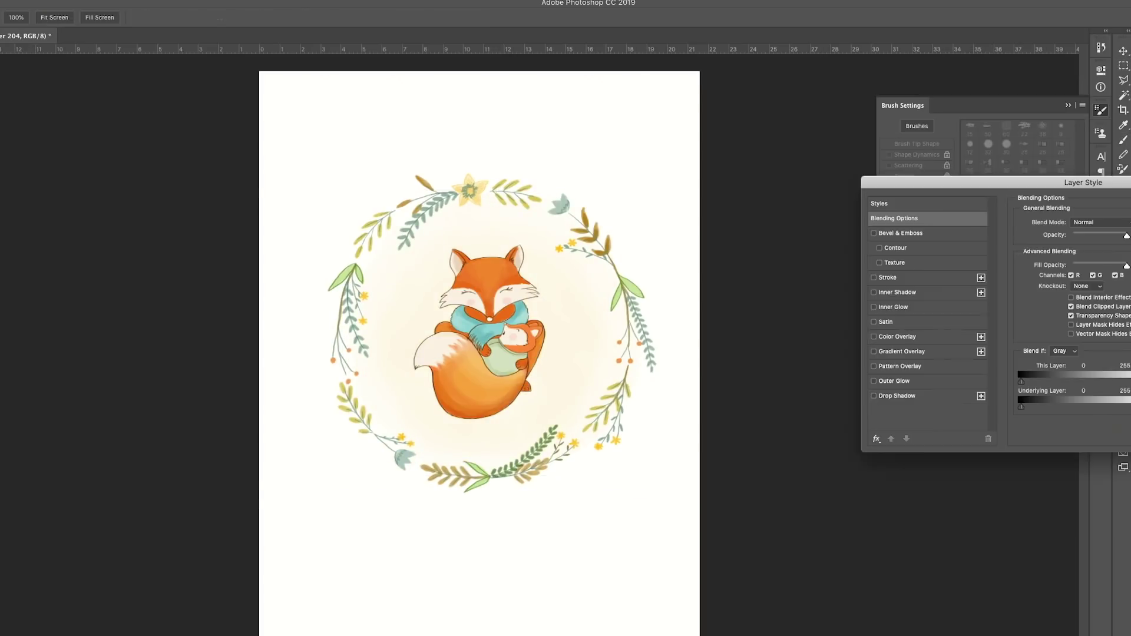
key(Return)
key(Return)
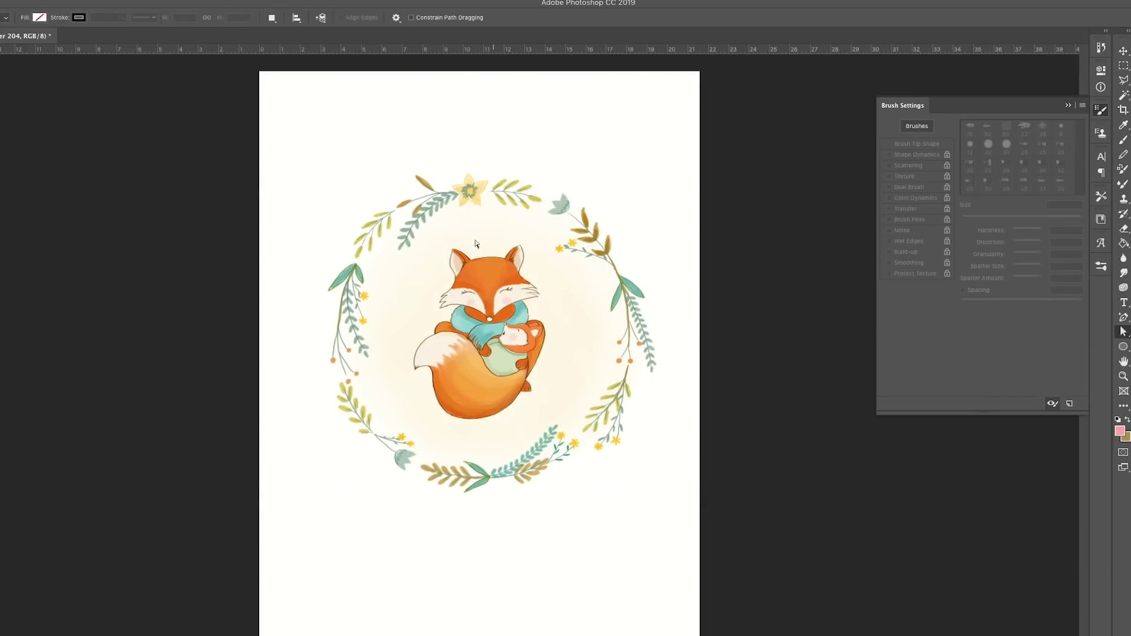
- Paint a yellow rayed centre and place it on the star-shaped flower that crowns the wreath
key(ctrl+plus)
key(ctrl+plus)
key(m)
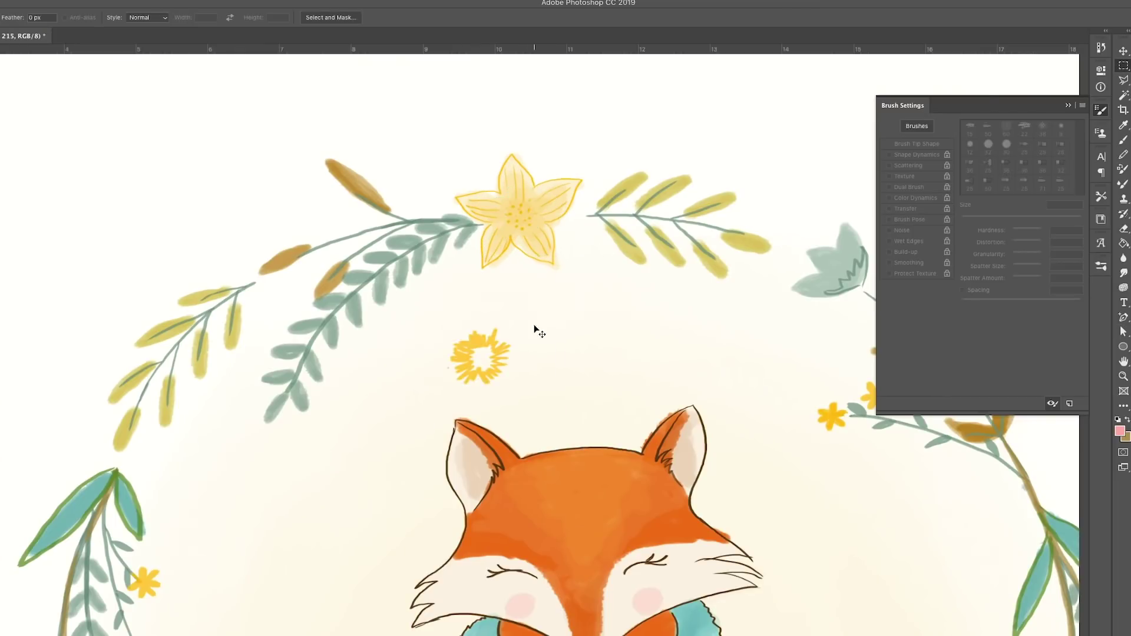
key(ctrl+0)
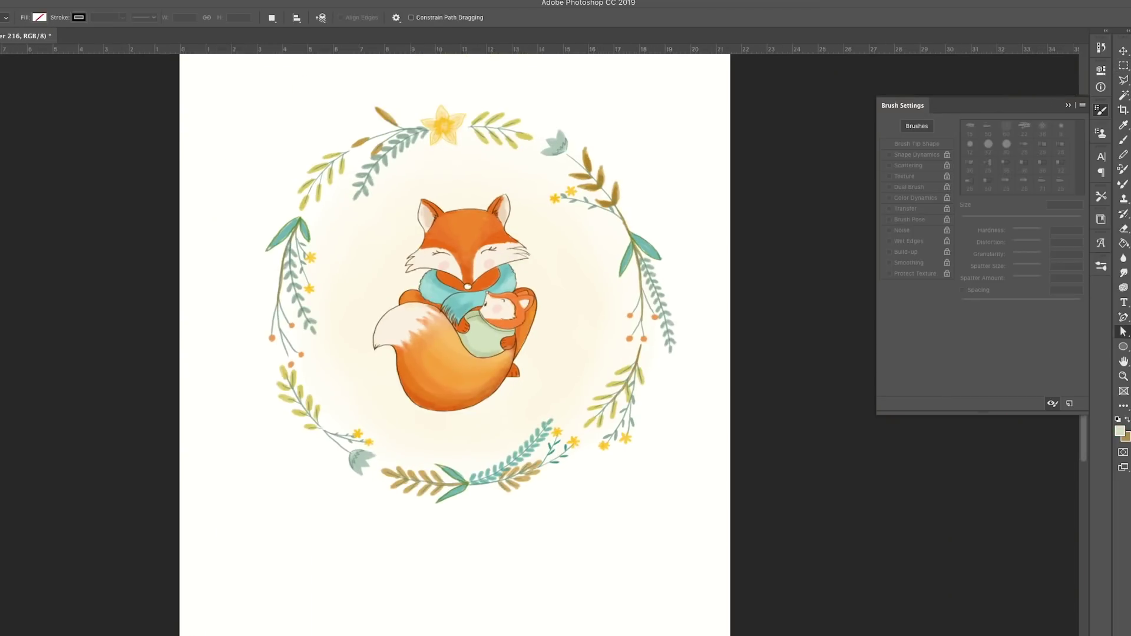
- Paint a translucent brown ground shadow beneath the foxes at 27% opacity and soften it with a 300 px eraser at 25%
click(1124, 142)
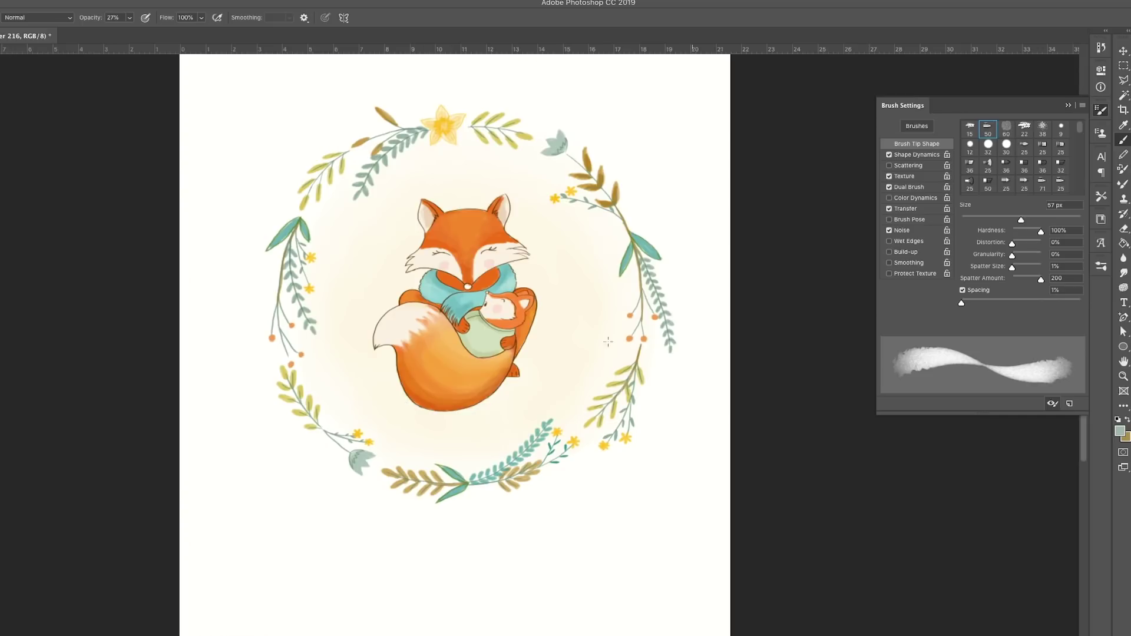
click(1119, 430)
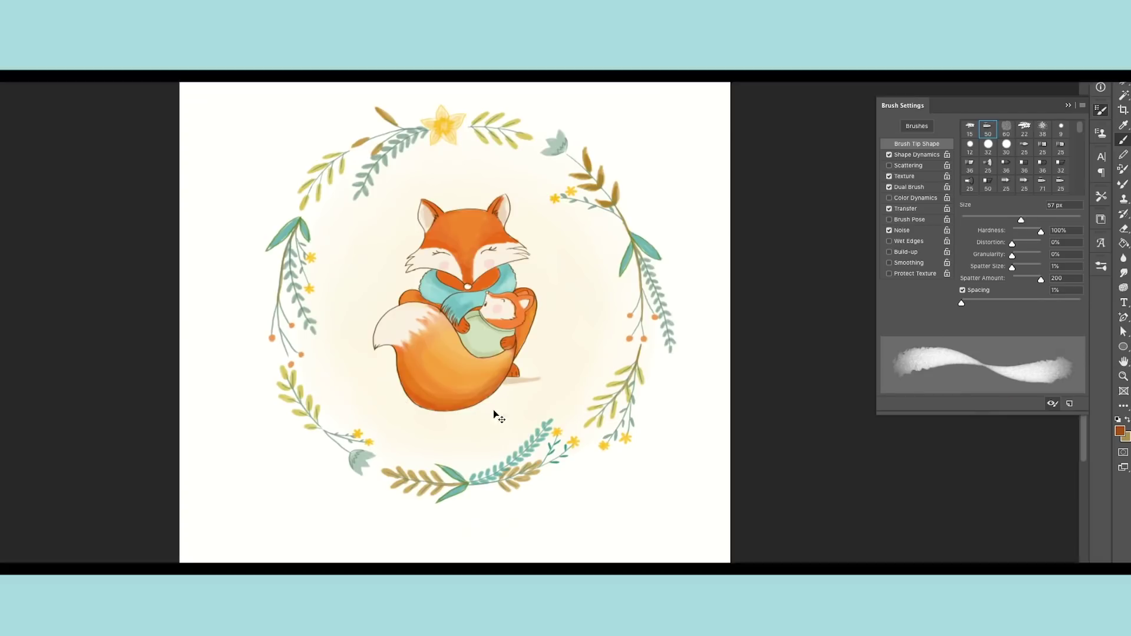
mouse_move(413, 406)
mouse_down()
mouse_move(500, 401)
mouse_move(404, 398)
mouse_move(530, 388)
mouse_move(389, 401)
mouse_up()
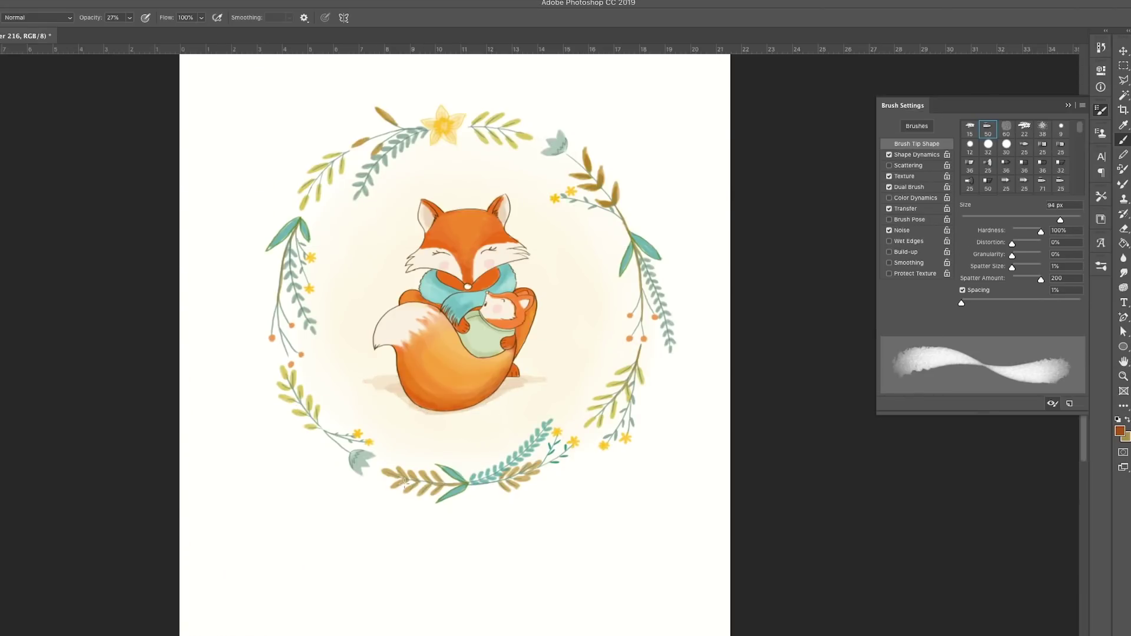
key(e)
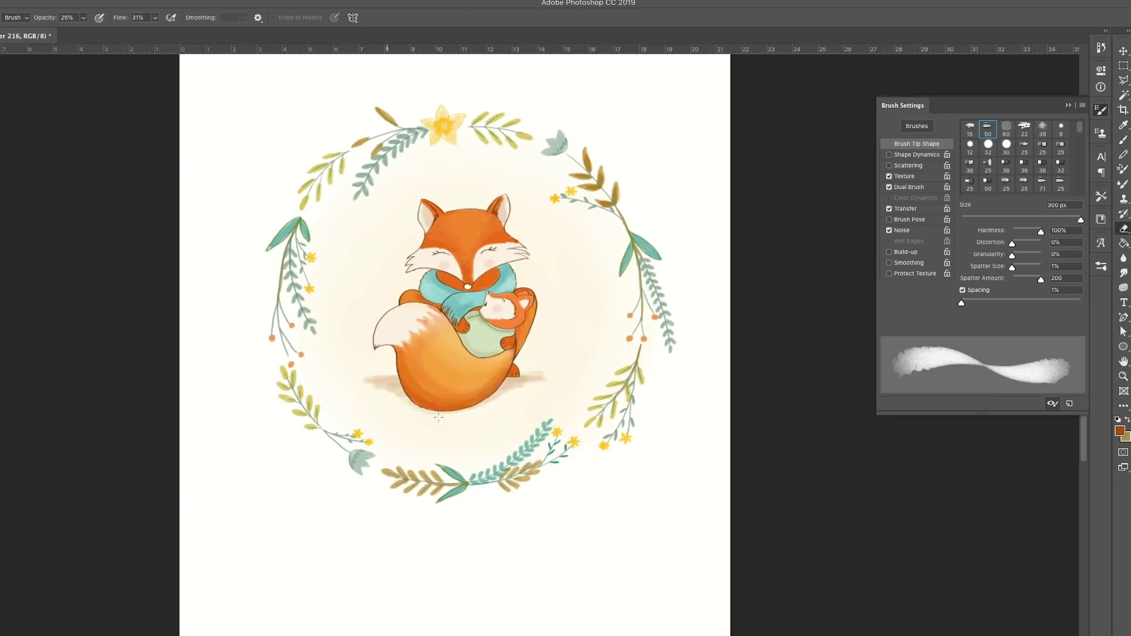
scroll(353, 501, down, 3)
scroll(354, 501, up, 5)
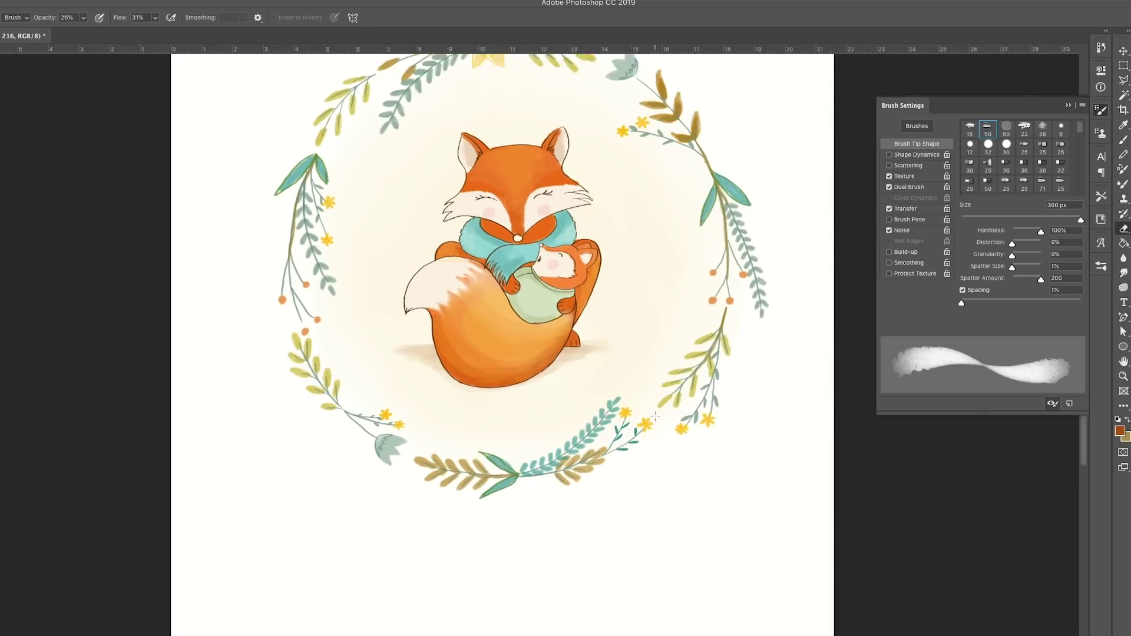
right_click(1045, 194)
click(1078, 391)
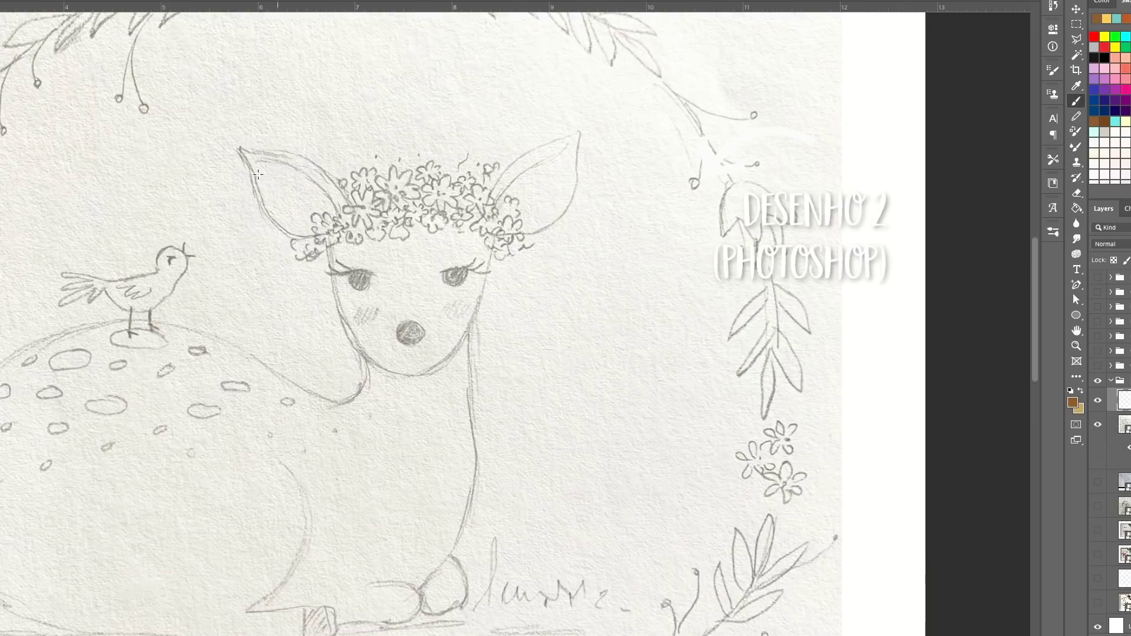
- Trace the deer's ears, face and chest line in brown over the first pencil sketch
right_click(258, 174)
mouse_move(239, 150)
mouse_down()
mouse_move(271, 221)
mouse_move(324, 241)
mouse_up()
drag(238, 151, 347, 206)
mouse_move(493, 199)
mouse_down()
mouse_move(522, 236)
mouse_move(578, 135)
mouse_up()
mouse_move(239, 151)
mouse_down()
mouse_move(341, 206)
mouse_move(347, 330)
mouse_move(389, 373)
mouse_move(492, 249)
mouse_up()
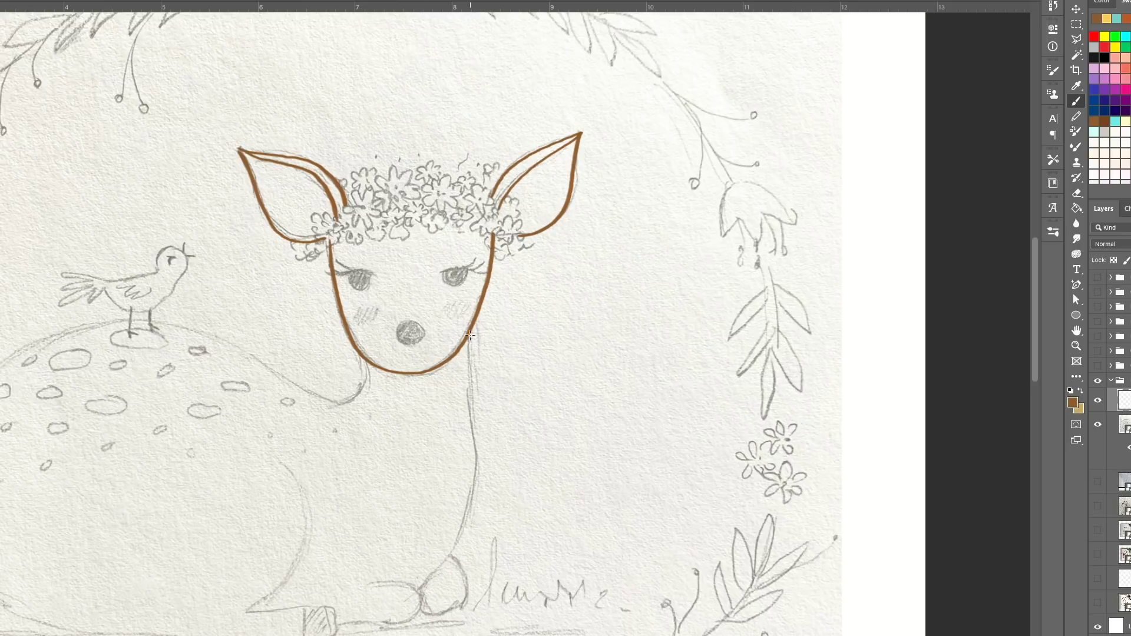
drag(470, 334, 416, 589)
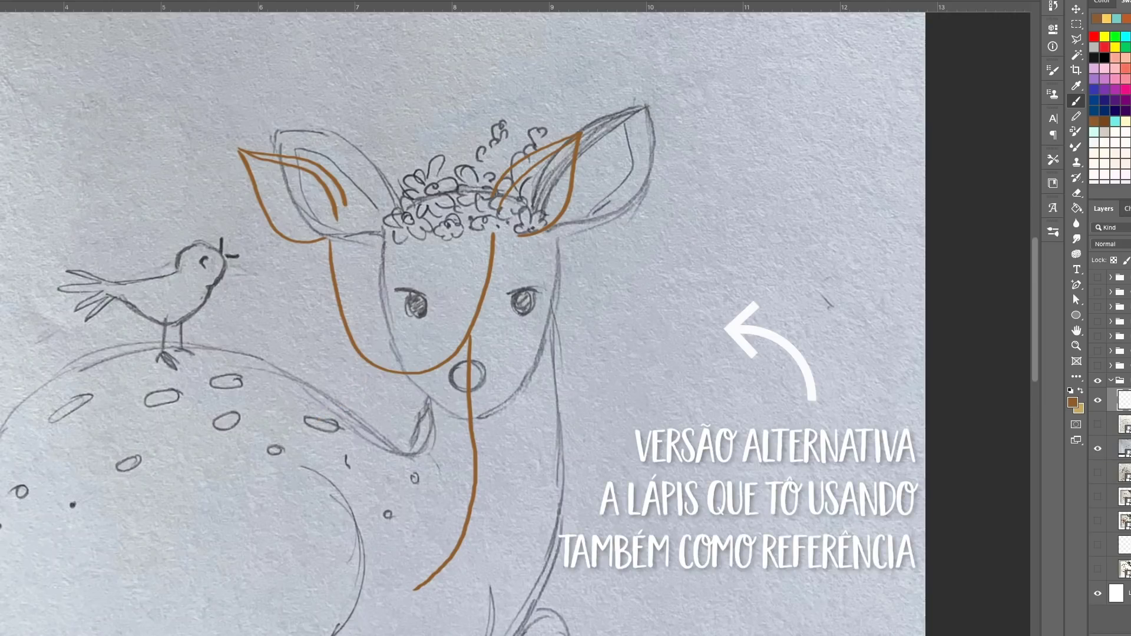
- Position the alternative pencil sketch and trace the deer's ears, face, eyes and nose in brown on a new layer
mouse_move(795, 404)
mouse_down()
mouse_move(719, 391)
mouse_move(703, 459)
mouse_up()
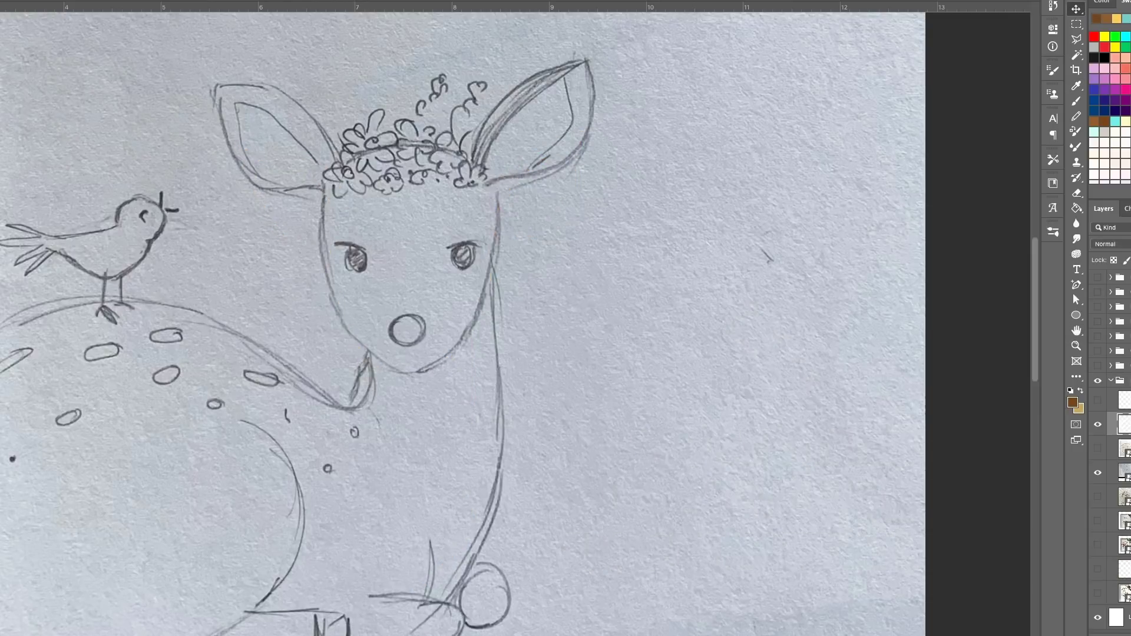
key(b)
mouse_move(471, 163)
mouse_down()
mouse_move(592, 88)
mouse_move(484, 192)
mouse_up()
mouse_move(341, 164)
mouse_down()
mouse_move(298, 107)
mouse_move(283, 187)
mouse_move(348, 333)
mouse_move(500, 245)
mouse_up()
key(ctrl+z)
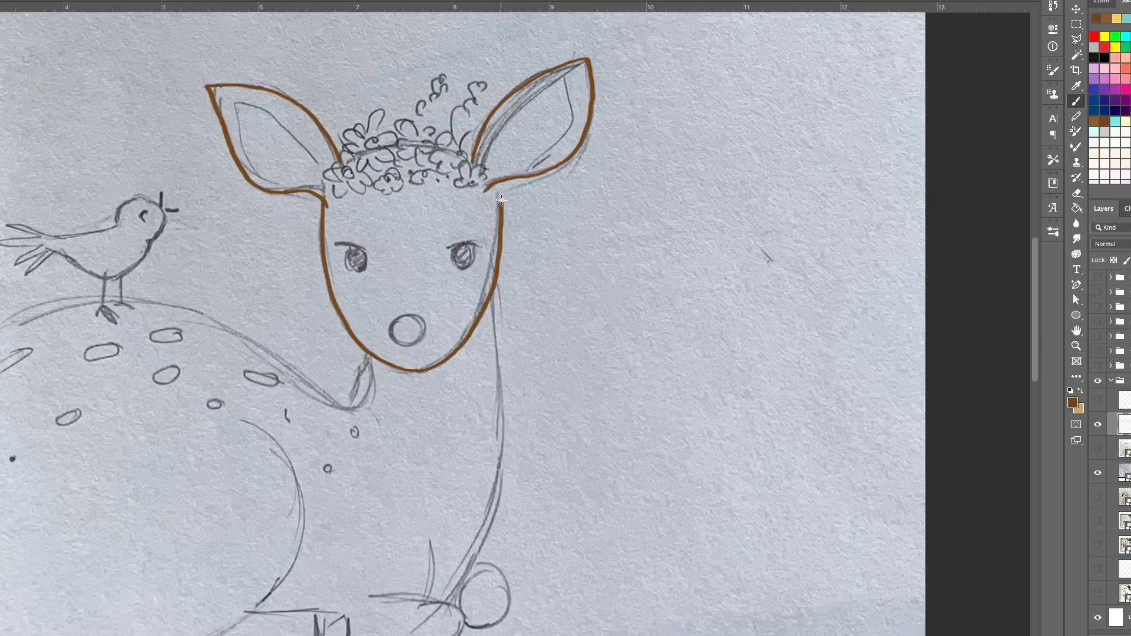
drag(348, 253, 351, 255)
drag(407, 315, 405, 316)
- Trace the deer's chest, front and hind legs, thigh curve, back and belly in brown
scroll(412, 330, down, 2)
mouse_move(497, 253)
mouse_down()
mouse_move(485, 500)
mouse_move(471, 524)
mouse_up()
mouse_move(471, 524)
mouse_down()
mouse_move(507, 548)
mouse_move(462, 580)
mouse_up()
mouse_move(389, 554)
mouse_down()
mouse_move(454, 600)
mouse_move(371, 593)
mouse_up()
mouse_move(244, 562)
mouse_down()
mouse_move(349, 598)
mouse_move(206, 604)
mouse_up()
drag(239, 375, 248, 563)
mouse_move(2, 276)
mouse_down()
mouse_move(145, 248)
mouse_move(333, 360)
mouse_up()
drag(1, 618, 233, 580)
- Trace the inner contours of both deer ears in brown
drag(476, 121, 573, 32)
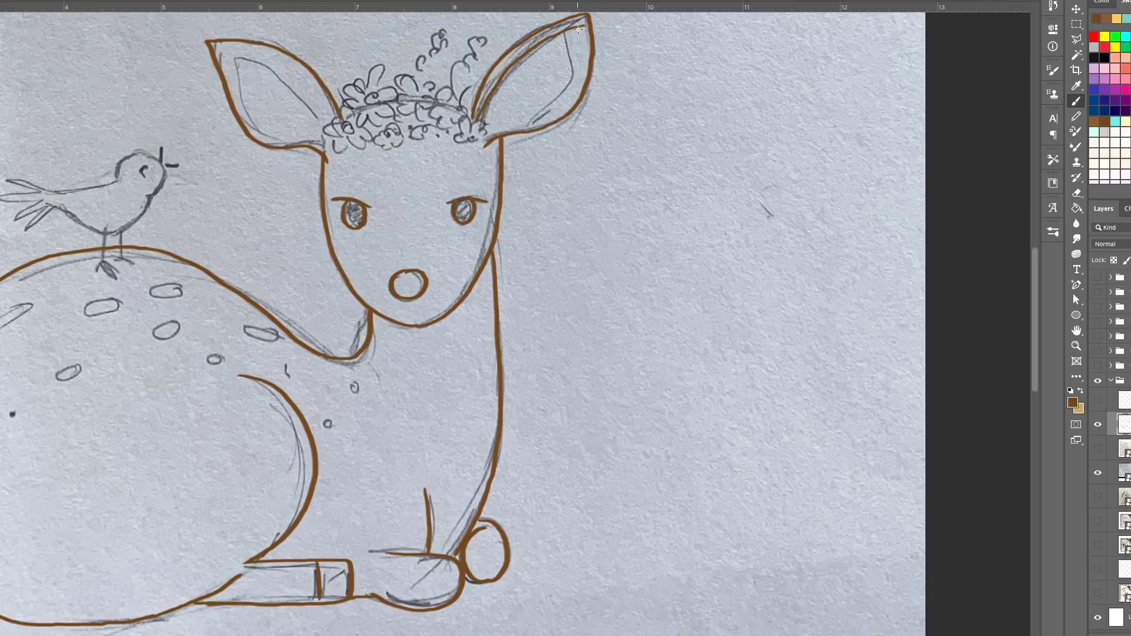
drag(559, 101, 526, 125)
mouse_move(333, 117)
mouse_down()
mouse_move(223, 56)
mouse_move(321, 136)
mouse_up()
- Trace the bird on the deer's back in brown, including its head, body, tail feathers, beak and legs
mouse_move(120, 177)
mouse_down()
mouse_move(156, 200)
mouse_move(134, 225)
mouse_up()
mouse_move(118, 180)
mouse_down()
mouse_move(7, 181)
mouse_move(45, 200)
mouse_up()
mouse_move(41, 204)
mouse_down()
mouse_move(6, 227)
mouse_move(135, 225)
mouse_up()
drag(104, 227, 105, 278)
drag(94, 259, 117, 271)
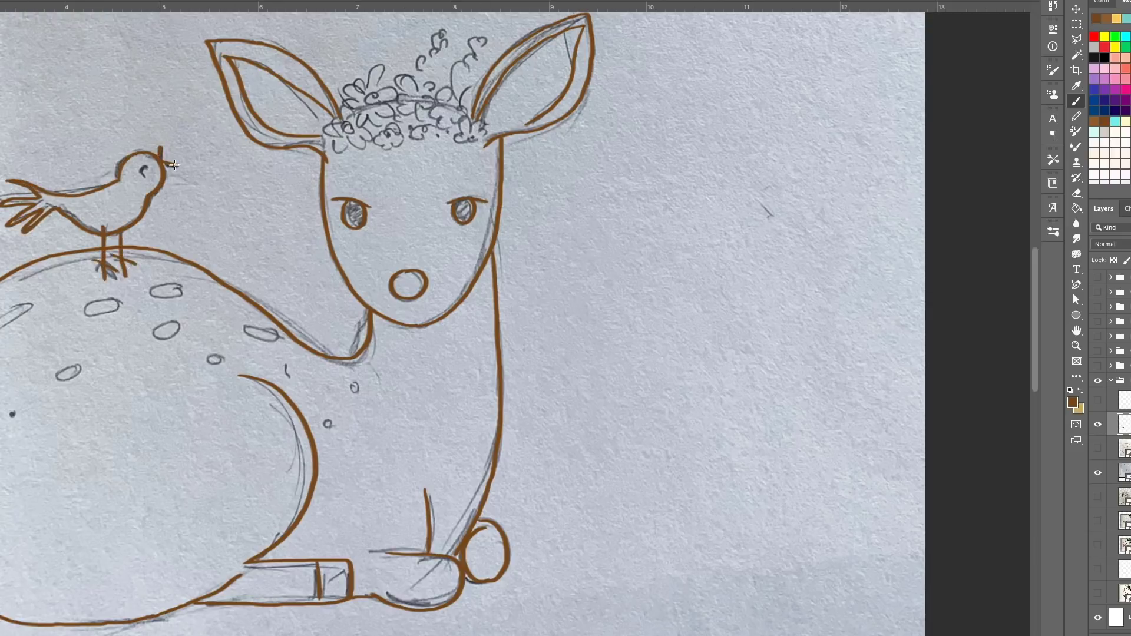
- Hide the pencil sketch and centre the deer and bird line art inside the floral wreath reused from another card
click(1097, 472)
key(ctrl+0)
key(v)
drag(439, 361, 433, 371)
key(a)
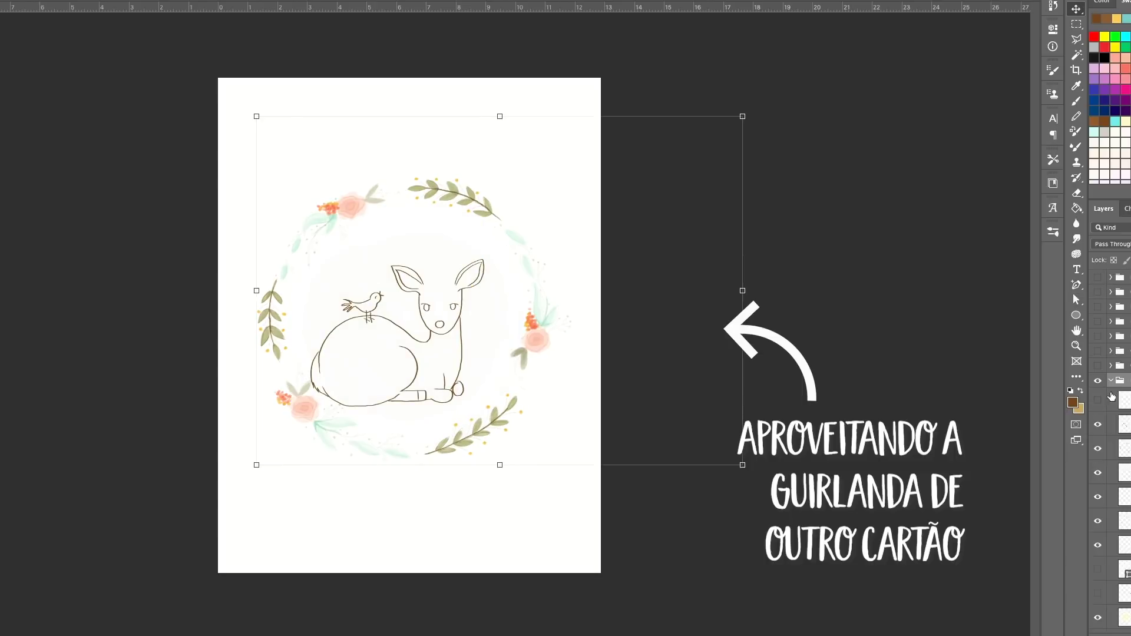
drag(443, 340, 446, 342)
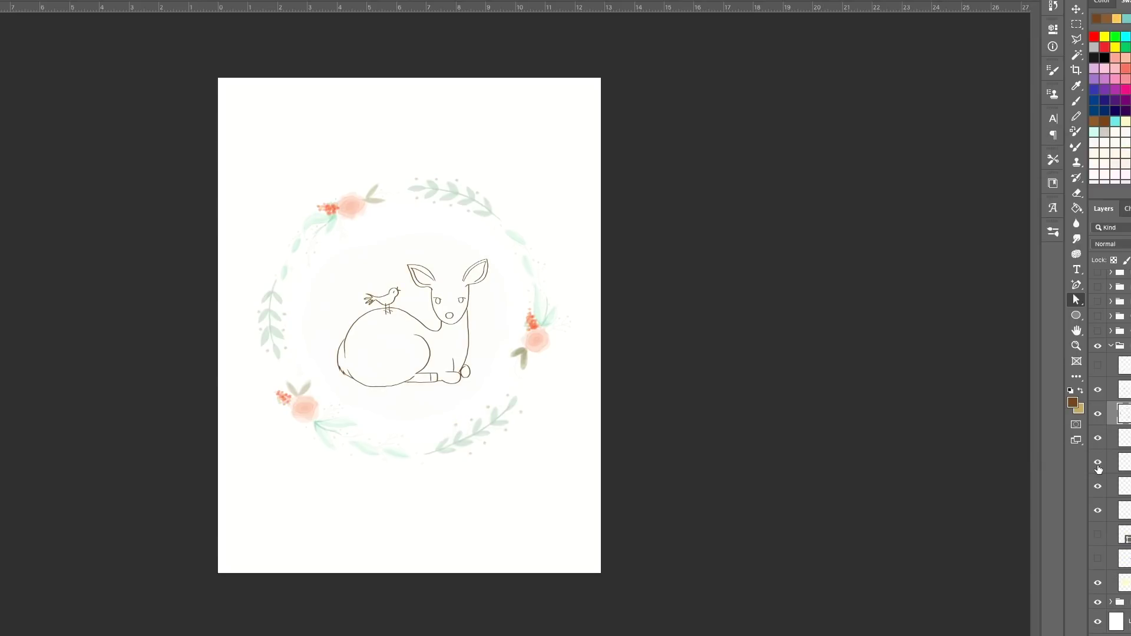
- Recolour the wreath's round pink flowers golden yellow with a Color Overlay
double_click(1116, 462)
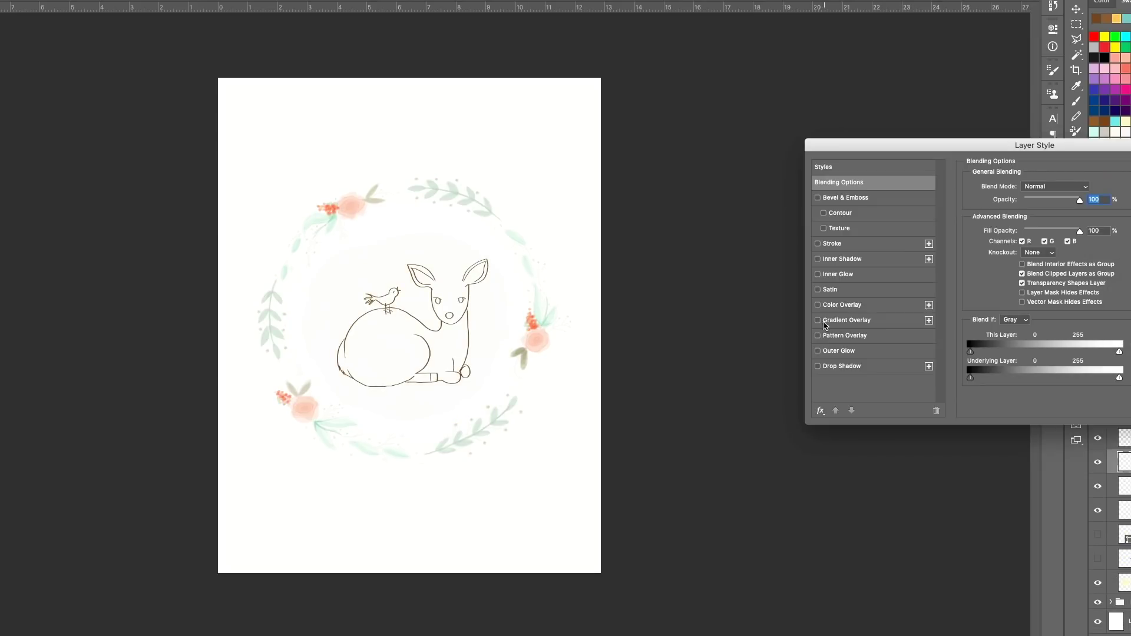
click(842, 304)
click(1086, 188)
click(1076, 383)
key(Return)
key(Return)
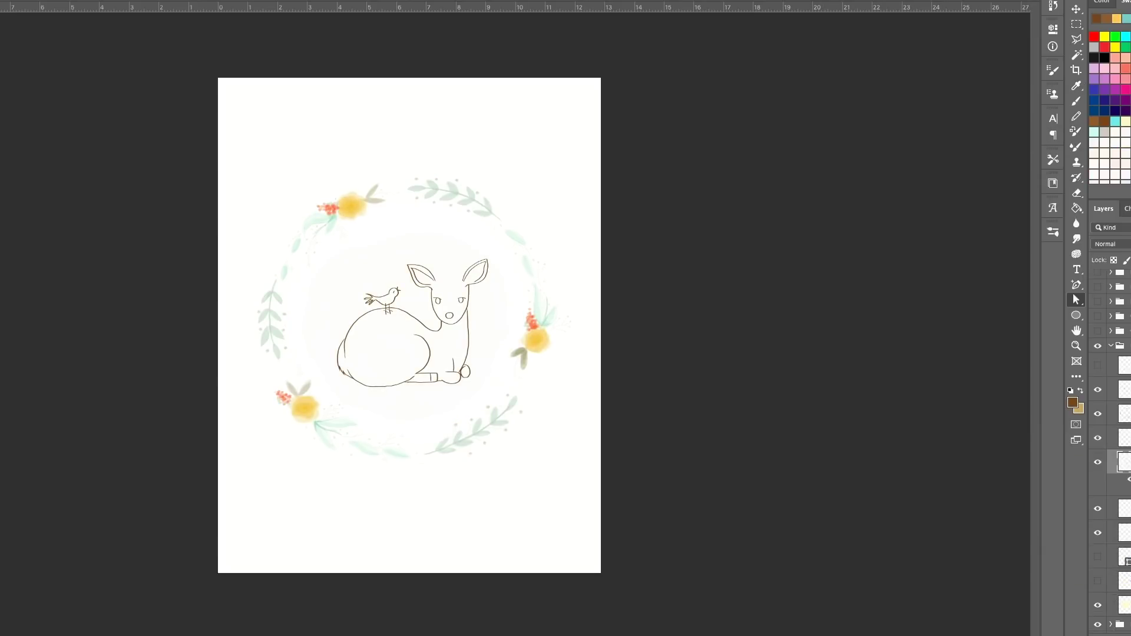
- Recolour the small leaves beside the flowers olive green with a Color Overlay
double_click(1116, 486)
click(842, 305)
click(1086, 187)
key(Return)
key(Return)
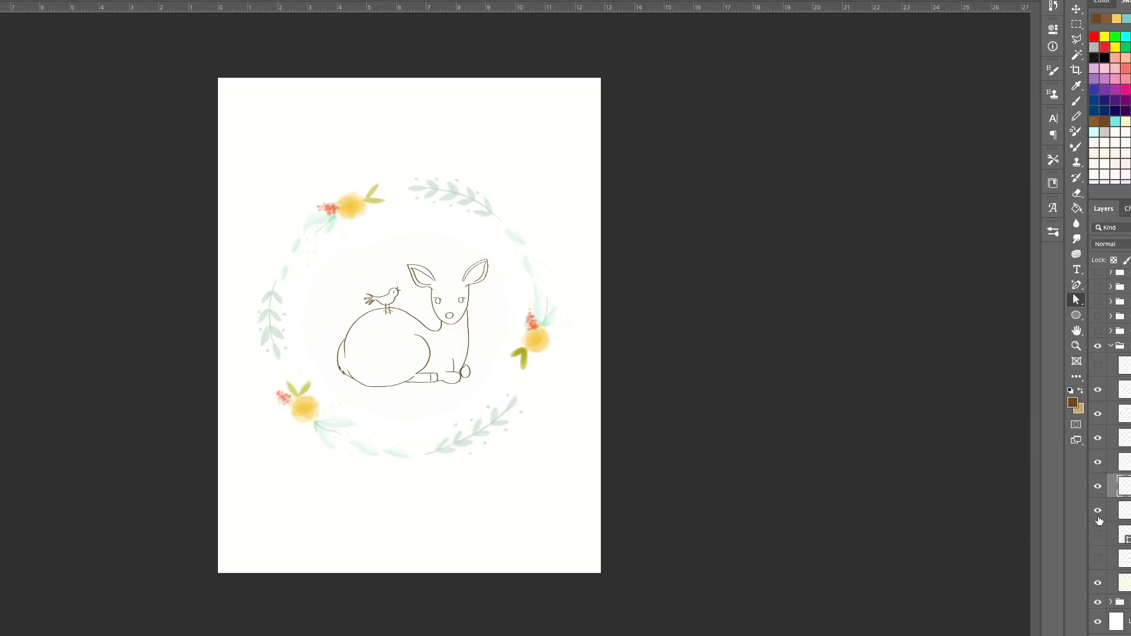
- Apply an olive Color Overlay at reduced opacity to the wreath's loose leaves and berry clusters
double_click(1106, 439)
click(842, 305)
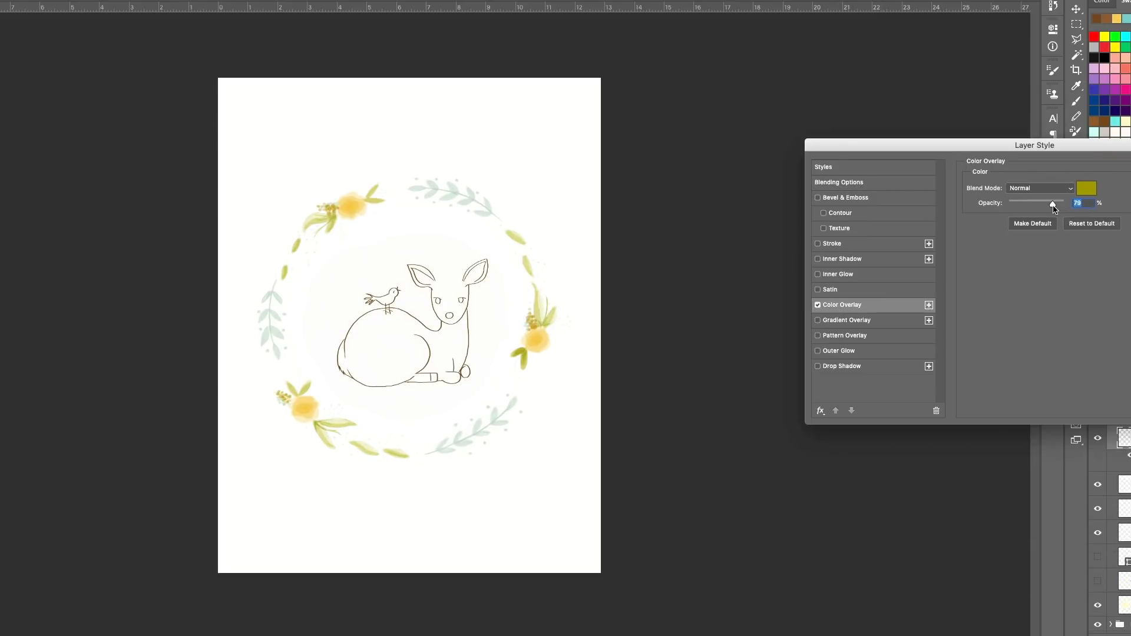
key(Return)
- Recolour the wreath's leafy branches mint green with a Color Overlay
double_click(1107, 417)
click(842, 304)
click(1086, 188)
click(972, 423)
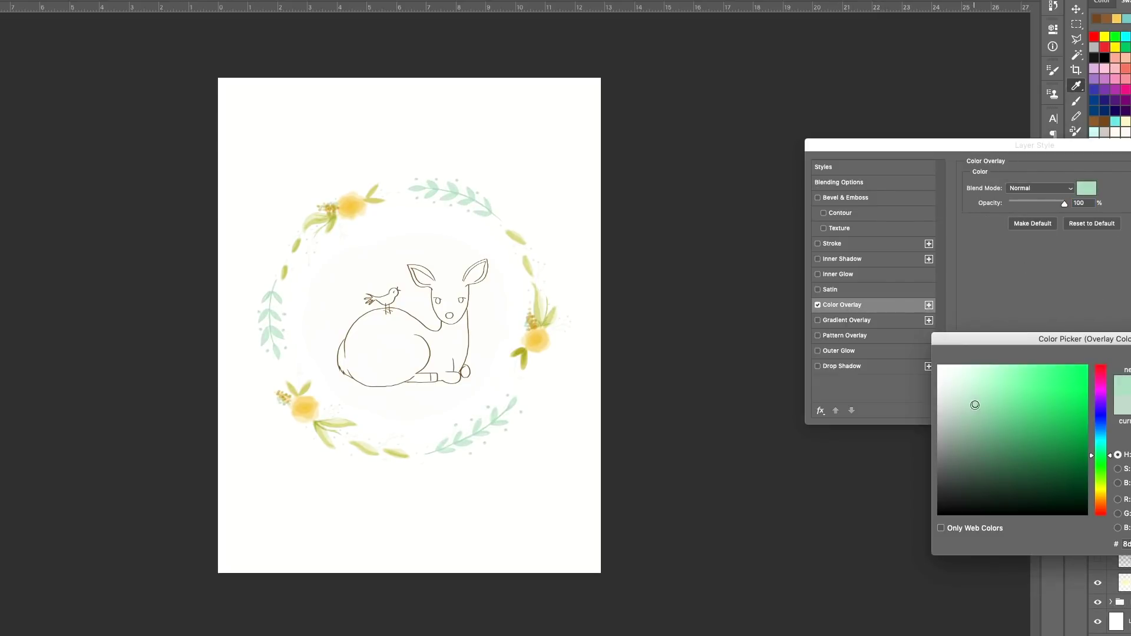
key(Return)
key(Return)
- Tint the background circle behind the deer a very pale yellow-green with a Color Overlay
double_click(1107, 583)
click(843, 304)
click(1086, 188)
click(529, 345)
click(529, 269)
key(Return)
key(Return)
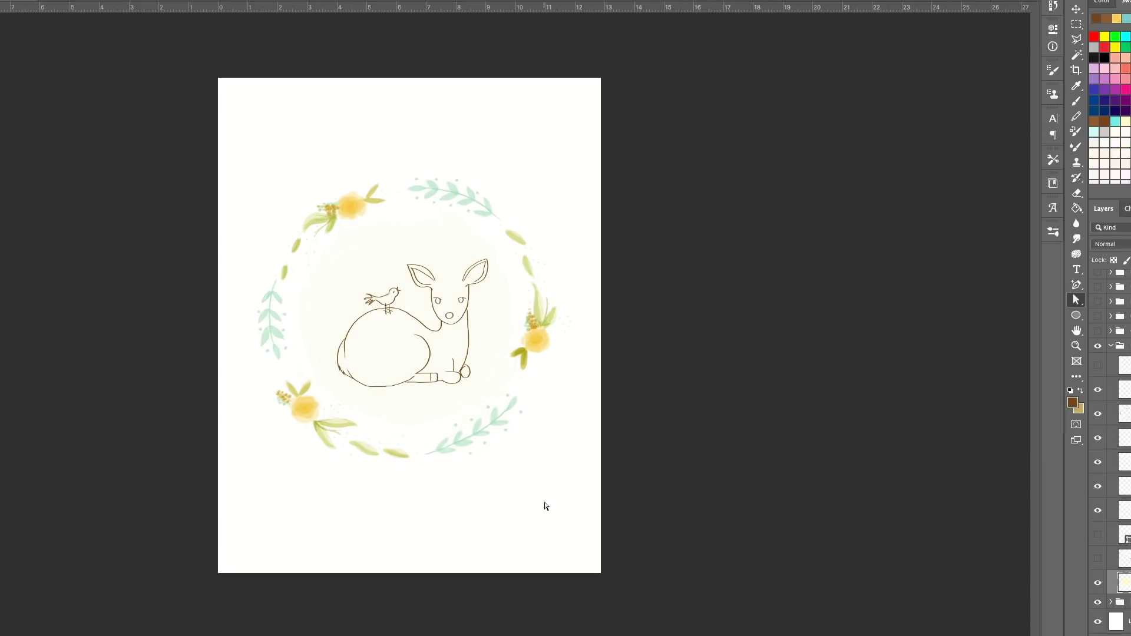
- Close the top of the deer's head with a curved line and erase the overlapping line where the hind leg meets the body
key(b)
key(ctrl+plus)
key(ctrl+plus)
key(ctrl+plus)
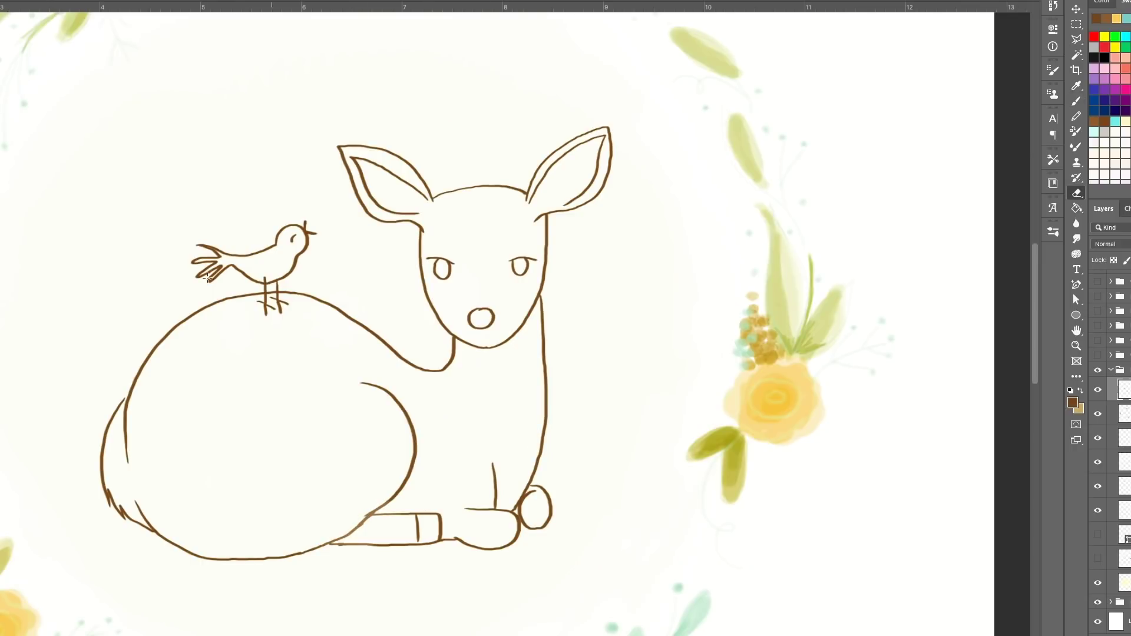
right_click(335, 508)
key(e)
right_click(368, 509)
key(Escape)
drag(386, 501, 354, 530)
key(b)
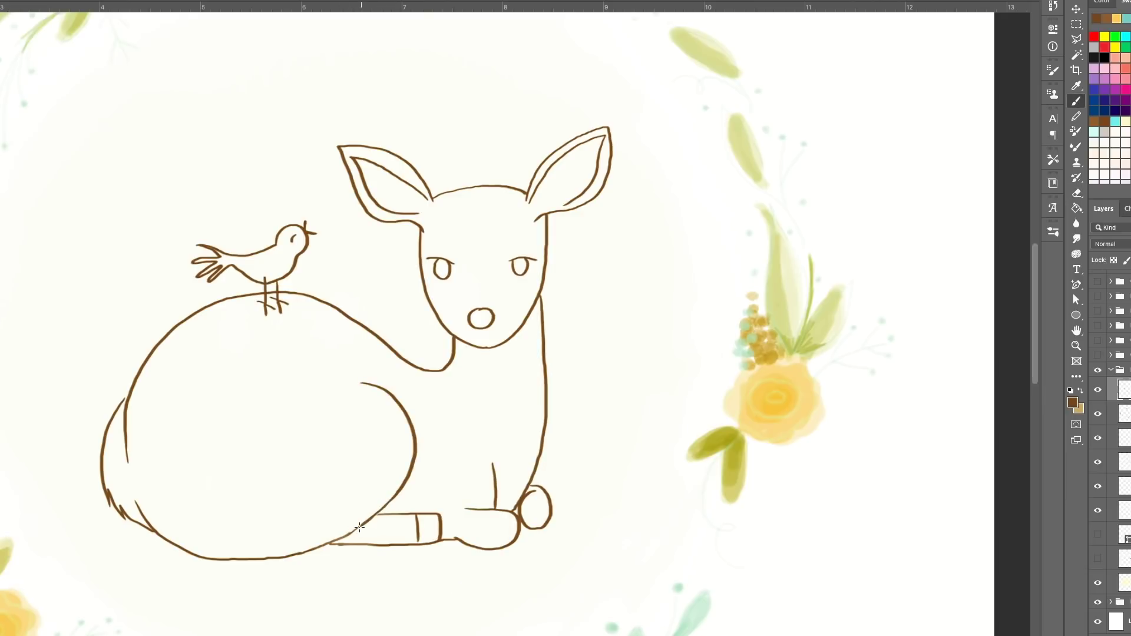
- Paint small yellow dots over the berries around the wreath's mint leafy branches
key(ctrl+0)
key(ctrl+plus)
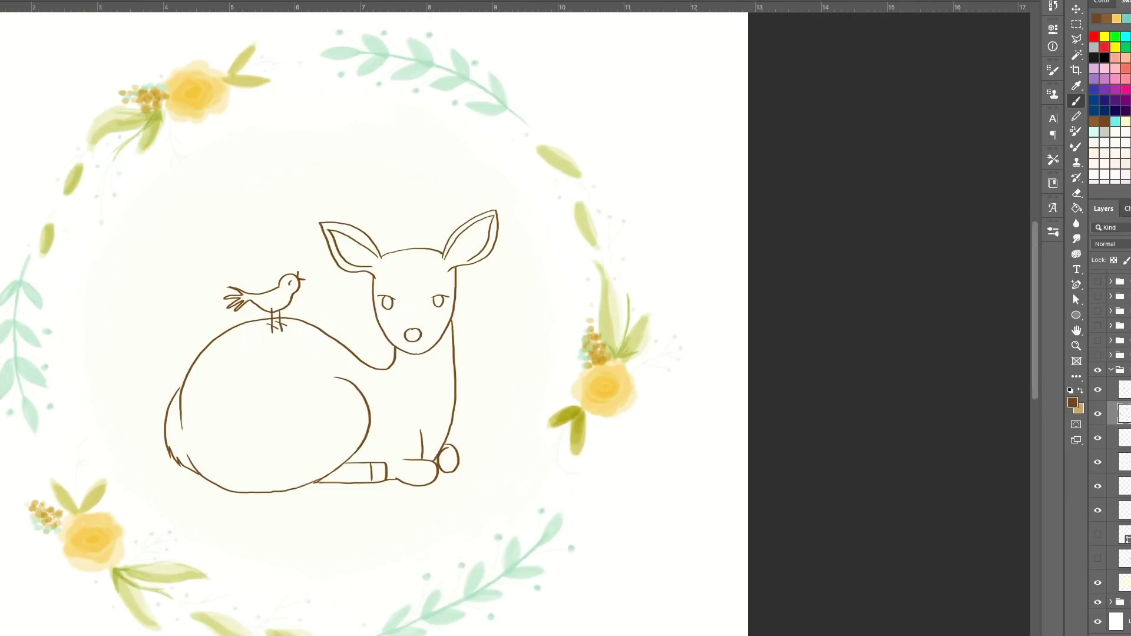
right_click(340, 32)
click(340, 31)
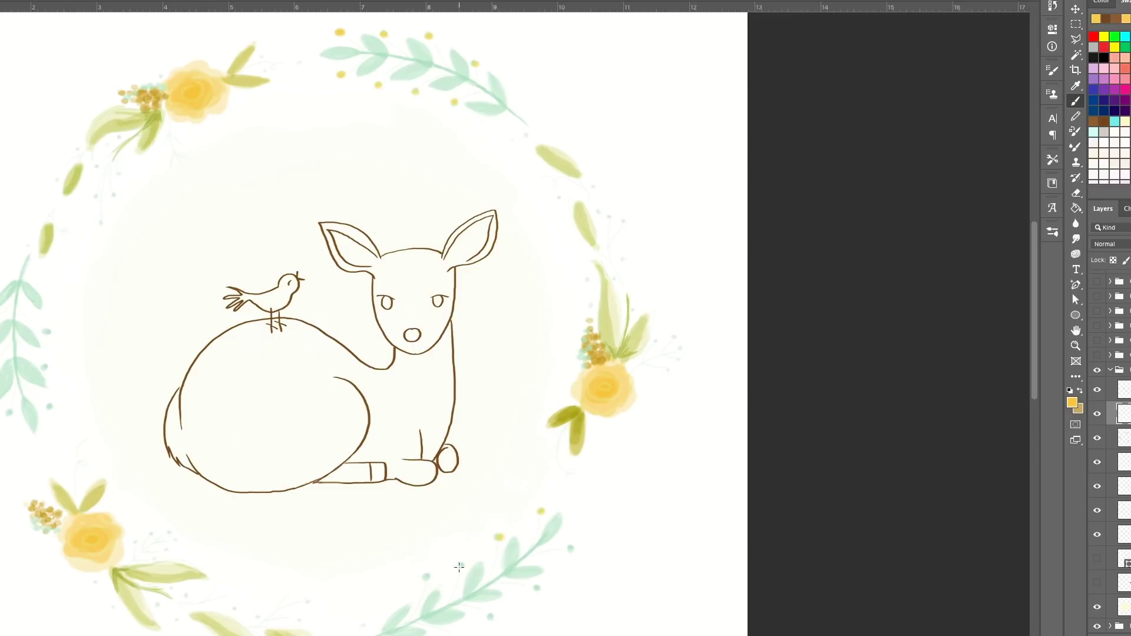
scroll(575, 542, down, 3)
scroll(49, 291, up, 3)
- On a new layer, block in the deer's body, neck and head with a light tan base colour
key(ctrl+shift+alt+n)
mouse_move(201, 405)
mouse_down()
mouse_move(222, 369)
mouse_move(235, 403)
mouse_up()
key(ctrl+z)
right_click(226, 314)
click(290, 467)
mouse_move(329, 347)
mouse_down()
mouse_move(265, 412)
mouse_move(196, 397)
mouse_move(318, 474)
mouse_move(365, 448)
mouse_move(353, 347)
mouse_move(409, 352)
mouse_move(405, 307)
mouse_up()
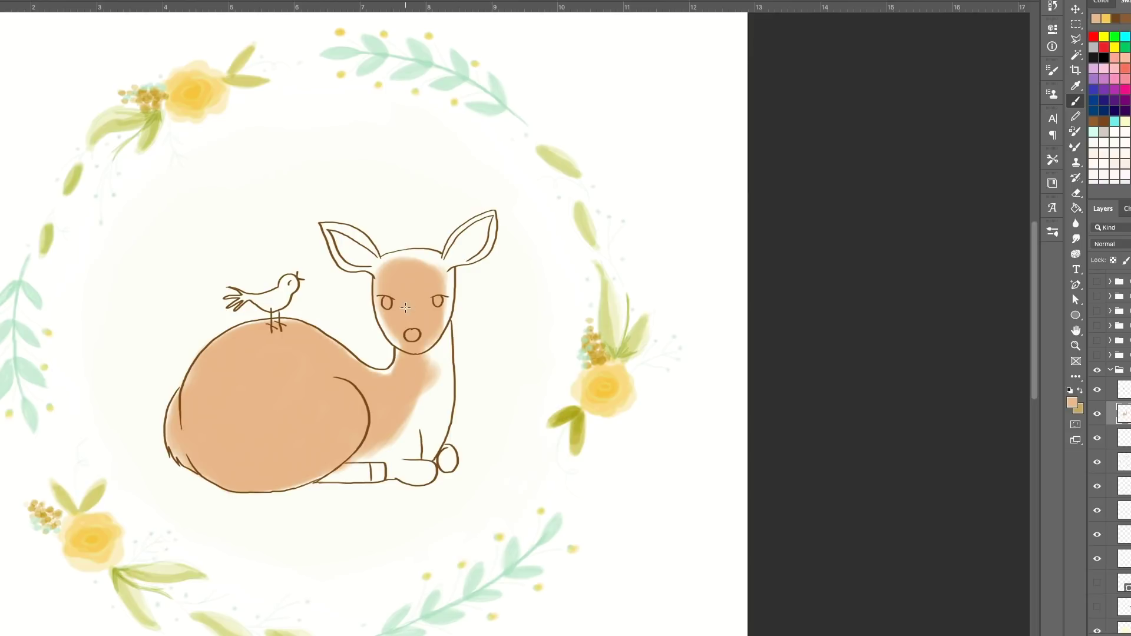
mouse_move(405, 307)
mouse_down()
mouse_move(413, 412)
mouse_move(439, 365)
mouse_up()
- Extend the tan base colour over the deer's ears, chest, legs and hooves up to the outlines
scroll(347, 254, up, 3)
right_click(387, 236)
key(Escape)
mouse_move(312, 194)
mouse_down()
mouse_move(283, 165)
mouse_move(407, 295)
mouse_move(377, 236)
mouse_move(406, 265)
mouse_move(505, 515)
mouse_move(618, 259)
mouse_move(654, 306)
mouse_move(647, 236)
mouse_move(660, 277)
mouse_move(742, 194)
mouse_move(677, 276)
mouse_move(648, 560)
mouse_up()
scroll(583, 147, down, 3)
scroll(583, 146, right, 1)
mouse_move(447, 382)
mouse_down()
mouse_move(377, 447)
mouse_move(194, 330)
mouse_move(12, 291)
mouse_up()
mouse_move(607, 348)
mouse_down()
mouse_move(596, 546)
mouse_move(595, 406)
mouse_move(471, 454)
mouse_move(312, 441)
mouse_up()
scroll(596, 546, down, 5)
drag(589, 300, 301, 445)
scroll(300, 446, left, 3)
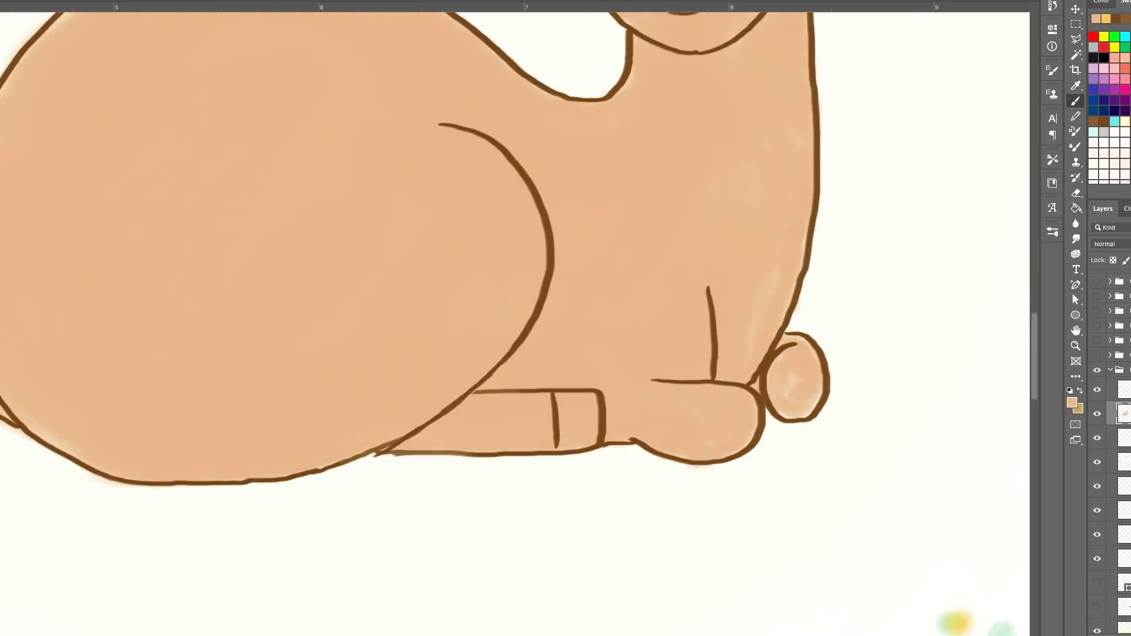
scroll(539, 120, down, 2)
scroll(539, 120, up, 3)
drag(539, 120, 512, 83)
drag(268, 111, 318, 115)
- Shade the deer's body edges, inner ears, tail and legs with a darker brown
click(1072, 402)
key(Return)
mouse_move(65, 413)
mouse_down()
mouse_move(76, 436)
mouse_move(233, 315)
mouse_move(352, 474)
mouse_move(445, 228)
mouse_up()
right_click(327, 316)
key(Escape)
drag(295, 442, 353, 527)
mouse_move(459, 477)
mouse_down()
mouse_move(465, 507)
mouse_move(439, 521)
mouse_move(465, 508)
mouse_move(438, 524)
mouse_up()
key(ctrl+z)
key(ctrl+z)
key(ctrl+z)
mouse_move(330, 383)
mouse_down()
mouse_move(312, 498)
mouse_move(353, 527)
mouse_up()
drag(12, 383, 7, 494)
mouse_move(65, 318)
mouse_down()
mouse_move(88, 518)
mouse_move(309, 491)
mouse_move(407, 521)
mouse_move(453, 448)
mouse_move(465, 300)
mouse_up()
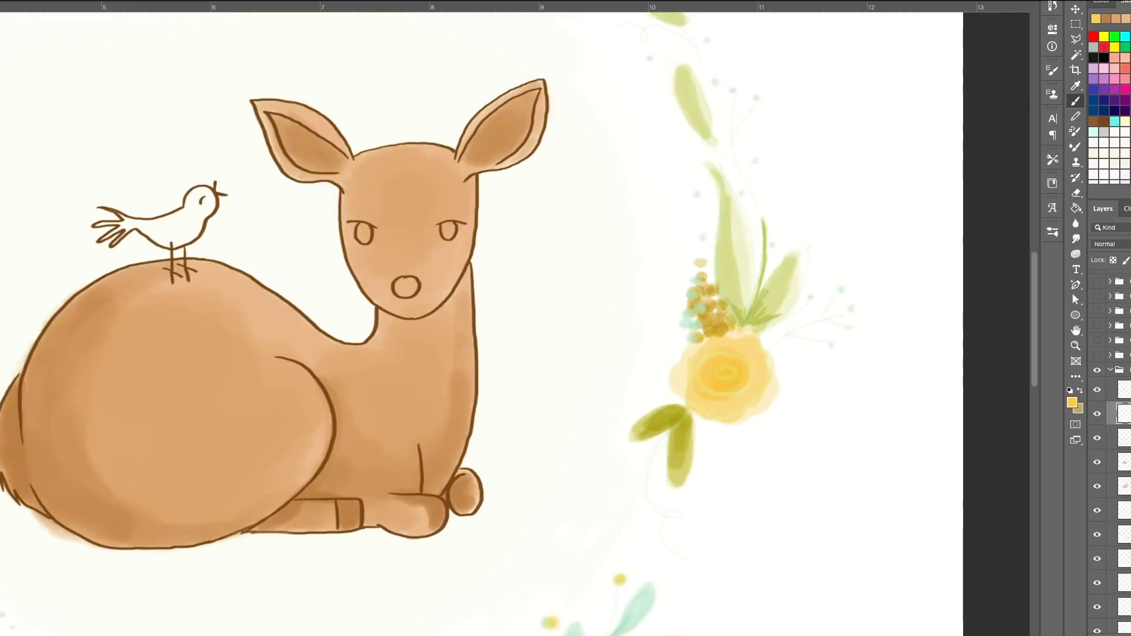
- Glaze a golden yellow tint over the middle of the deer's body and haunch
right_click(176, 316)
drag(136, 377, 317, 430)
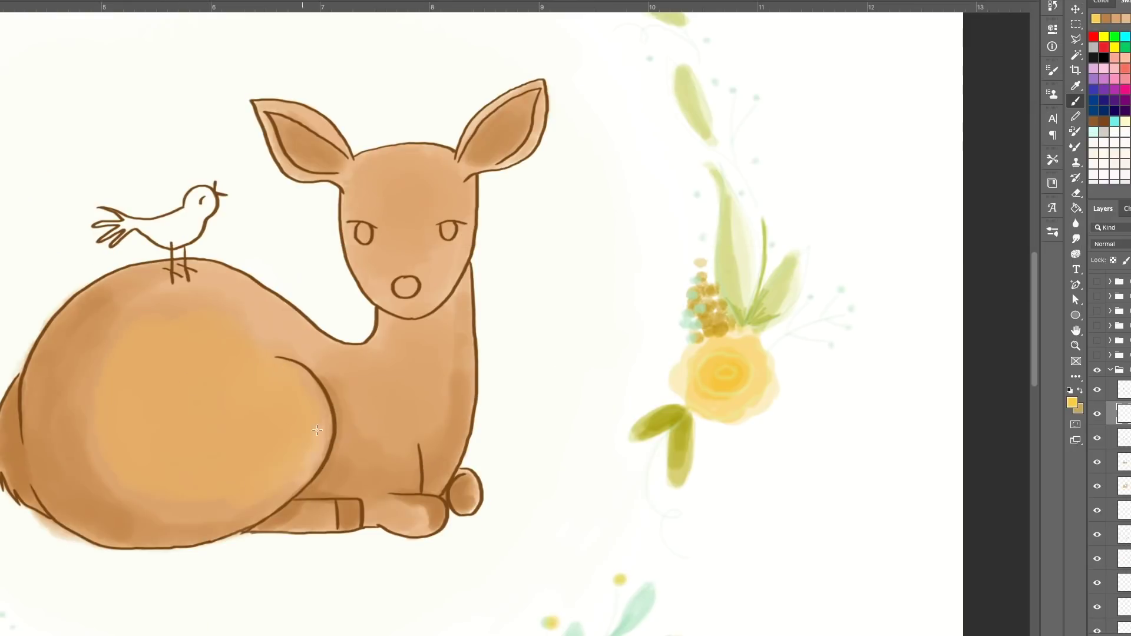
drag(135, 304, 88, 329)
- Fill the deer's eyes and nose with dark brown and erase the spill around one eye
click(1103, 121)
scroll(405, 289, up, 3)
right_click(403, 265)
mouse_move(406, 285)
mouse_down()
mouse_move(403, 264)
mouse_move(399, 285)
mouse_up()
drag(503, 144, 506, 171)
mouse_move(312, 150)
mouse_down()
mouse_move(313, 171)
mouse_move(341, 182)
mouse_up()
key(alt+bracketright)
key(m)
key(ctrl+d)
key(alt+bracketleft)
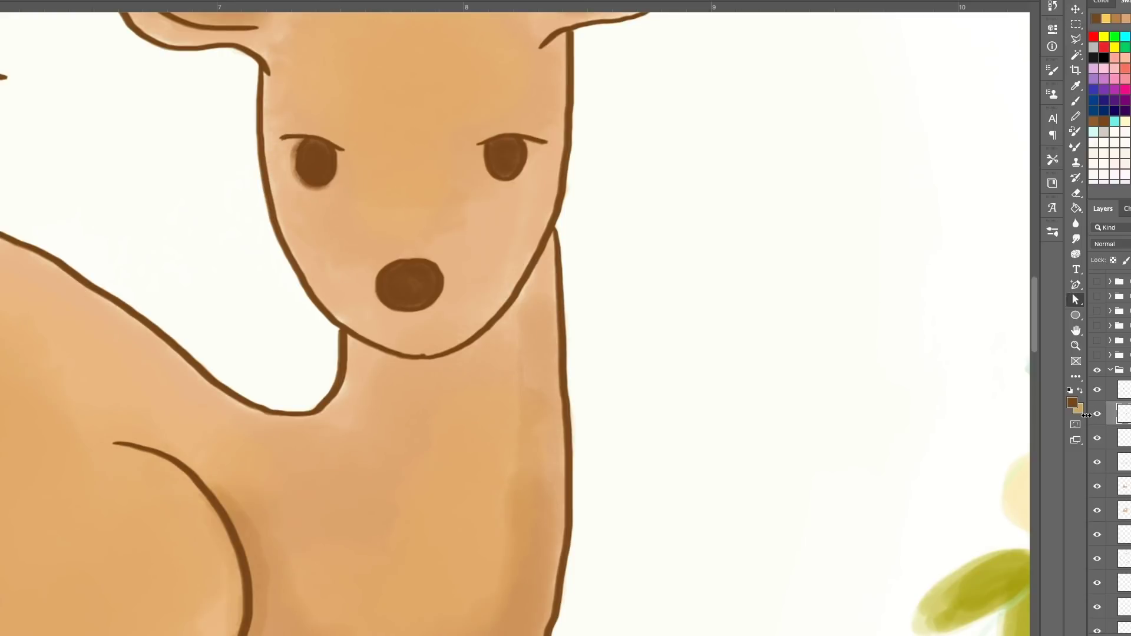
key(e)
drag(293, 147, 302, 184)
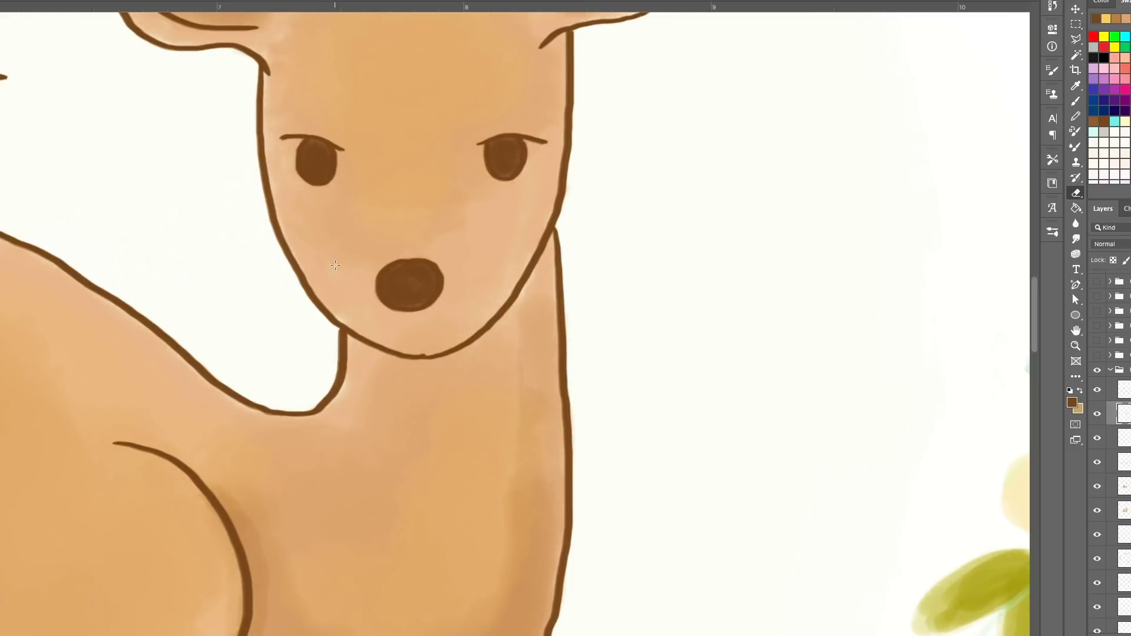
- Erase the fur colour that spills outside the deer's outline on its colour layer
key(alt+bracketleft)
key(alt+bracketleft)
key(alt+bracketleft)
key(m)
scroll(339, 221, down, 3)
scroll(204, 366, up, 2)
key(e)
right_click(205, 367)
key(Escape)
key(alt+bracketleft)
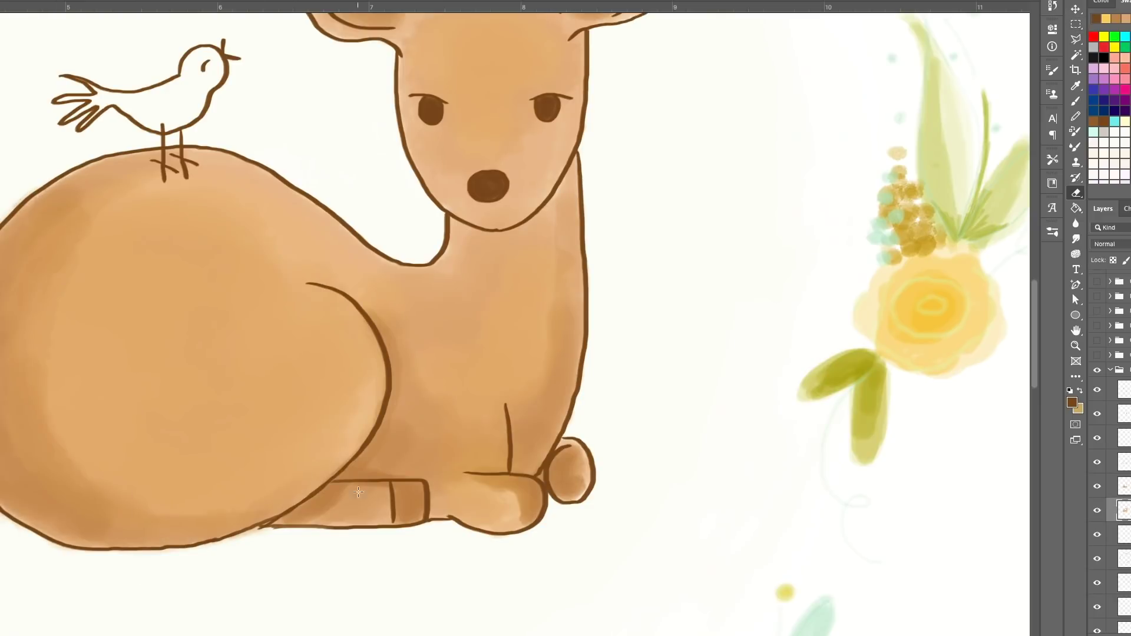
key(ctrl+minus)
key(ctrl+minus)
key(ctrl+plus)
- Paint two soft lilac flower dabs on top of the deer's head to start a flower crown
click(1099, 392)
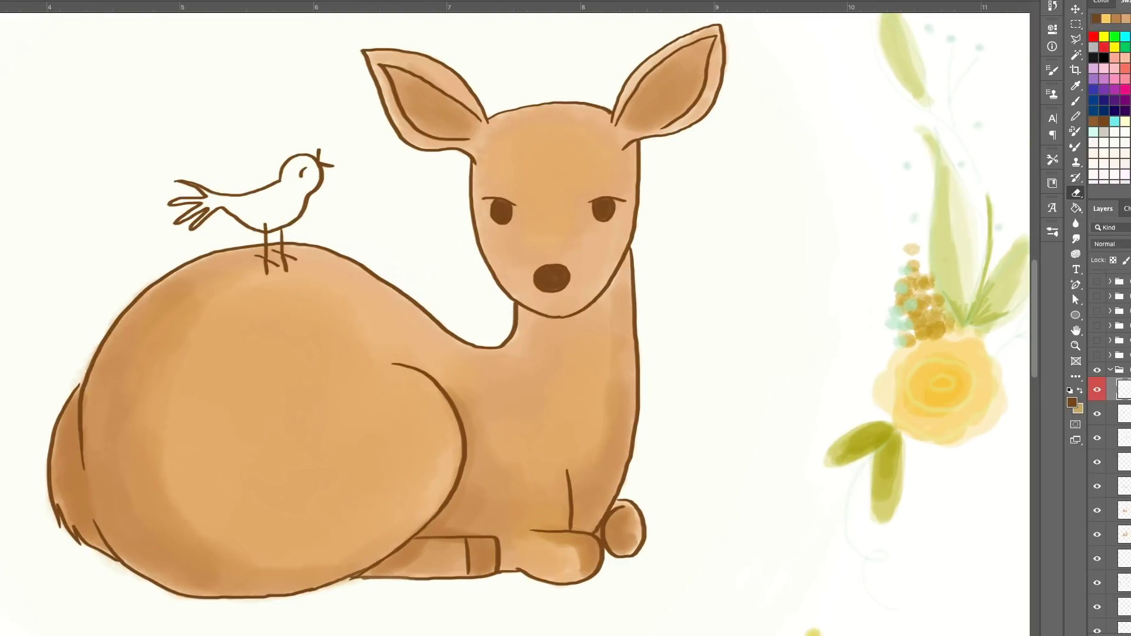
key(ctrl+minus)
key(ctrl+minus)
key(ctrl+plus)
key(ctrl+plus)
key(ctrl+plus)
right_click(419, 283)
key(b)
click(418, 306)
drag(418, 306, 414, 297)
drag(572, 222, 583, 247)
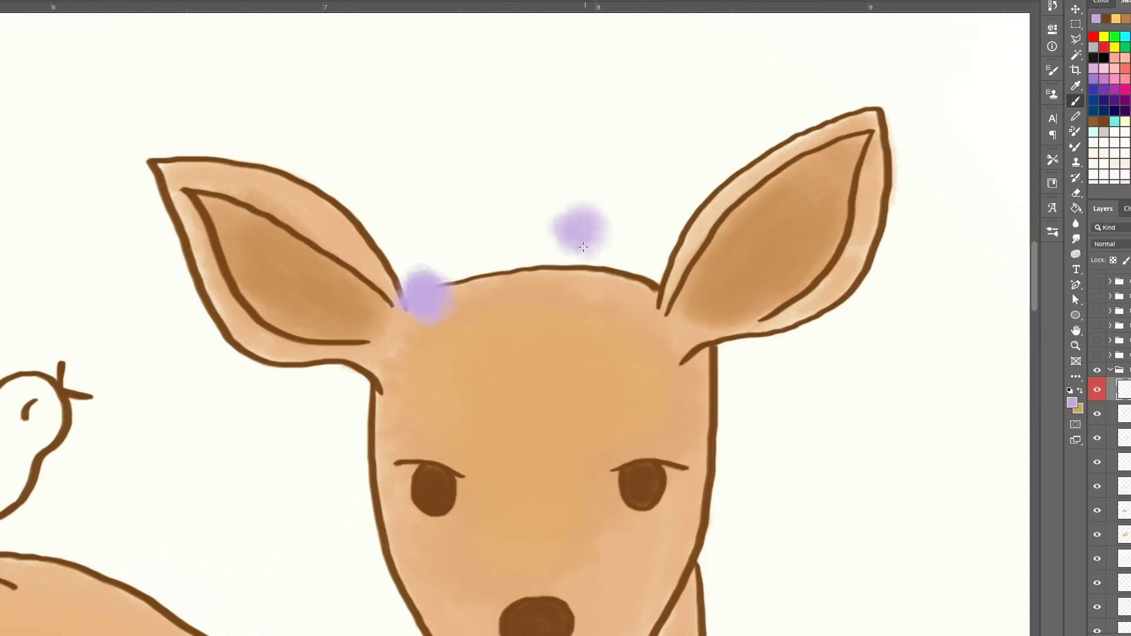
- Add soft peach and golden yellow flower dabs between the lilac ones on the deer's crown
drag(457, 270, 468, 278)
scroll(467, 324, down, 3)
scroll(666, 273, up, 4)
drag(447, 321, 414, 317)
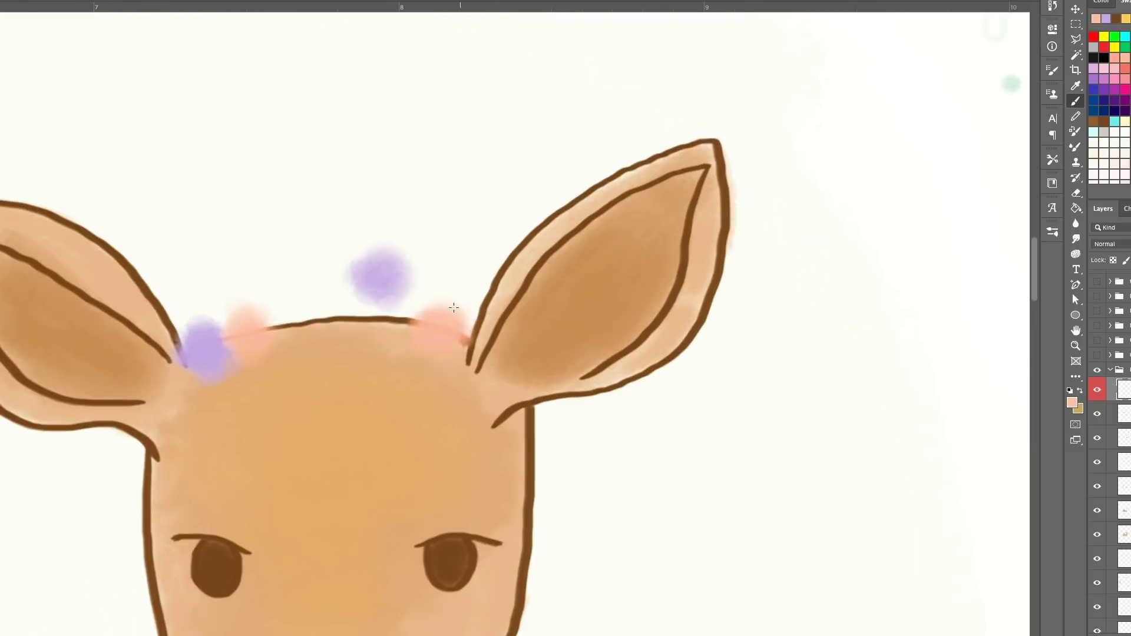
click(1125, 18)
mouse_move(266, 287)
mouse_down()
mouse_move(272, 297)
mouse_move(268, 286)
mouse_up()
drag(212, 315, 216, 321)
drag(347, 291, 357, 324)
drag(421, 275, 445, 288)
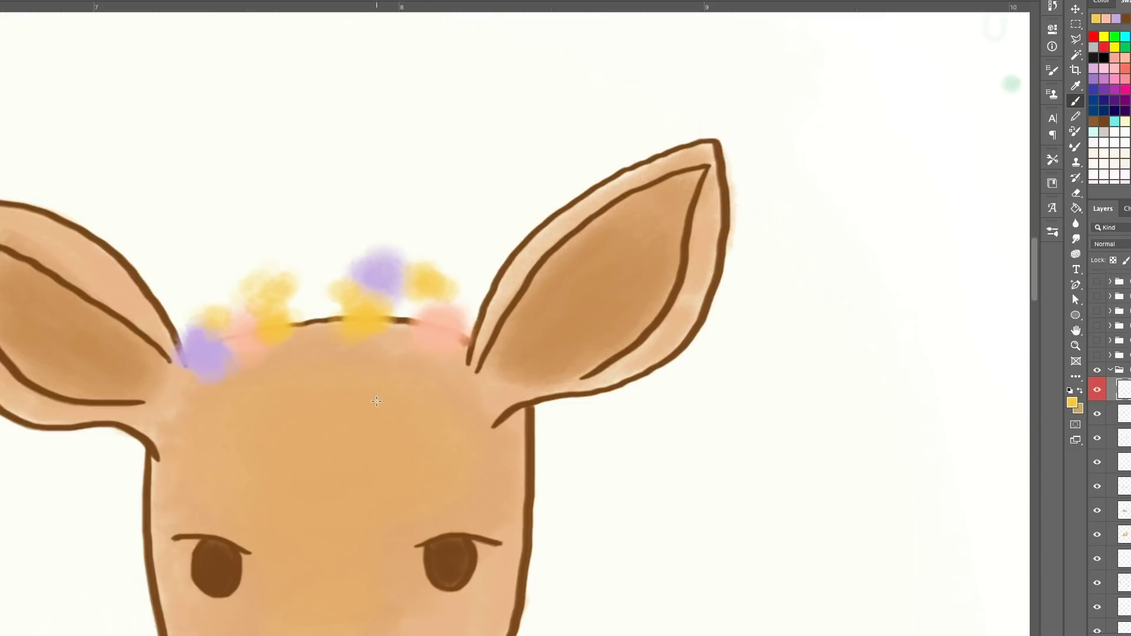
- Paint a turquoise petalled flower in the crown's middle and shape petals on the yellow and peach flowers
scroll(420, 277, down, 3)
scroll(354, 330, up, 4)
right_click(321, 313)
click(1114, 121)
mouse_move(324, 424)
mouse_down()
mouse_move(334, 373)
mouse_move(357, 354)
mouse_up()
mouse_move(353, 394)
mouse_down()
mouse_move(377, 415)
mouse_move(354, 427)
mouse_up()
drag(353, 392, 321, 412)
mouse_move(327, 359)
mouse_down()
mouse_move(354, 404)
mouse_move(470, 388)
mouse_move(407, 359)
mouse_up()
mouse_move(507, 345)
mouse_down()
mouse_move(530, 297)
mouse_move(538, 364)
mouse_up()
mouse_move(220, 381)
mouse_down()
mouse_move(230, 450)
mouse_move(200, 436)
mouse_up()
drag(586, 415, 513, 377)
scroll(500, 424, down, 5)
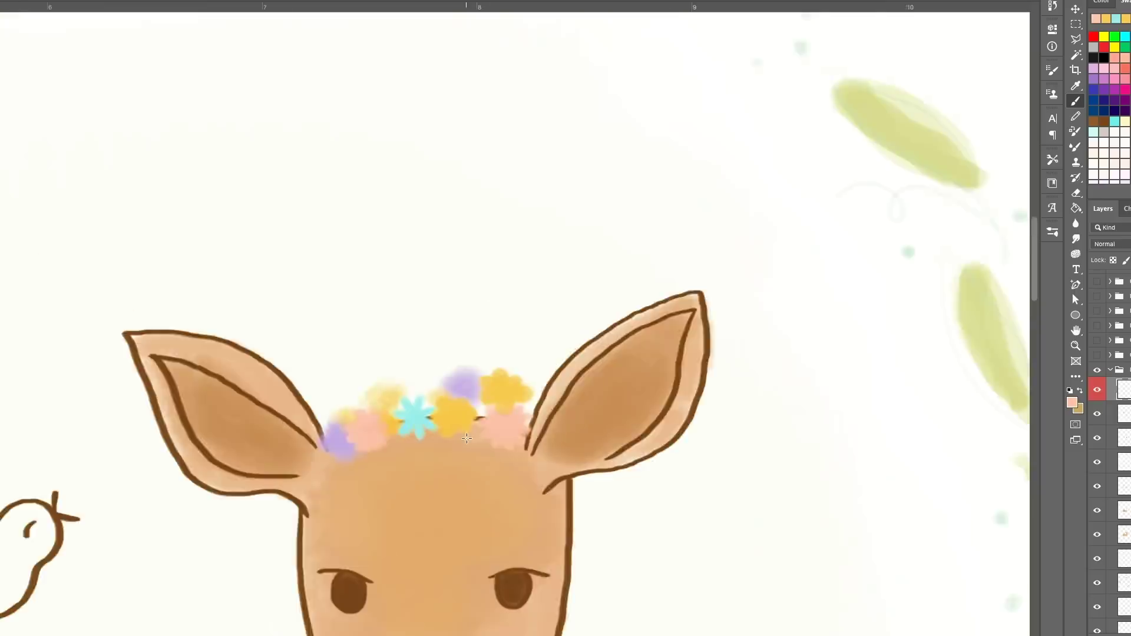
- Paint light green foliage around and behind the crown's flowers on a separate layer
scroll(397, 430, up, 4)
right_click(412, 315)
drag(384, 422, 397, 415)
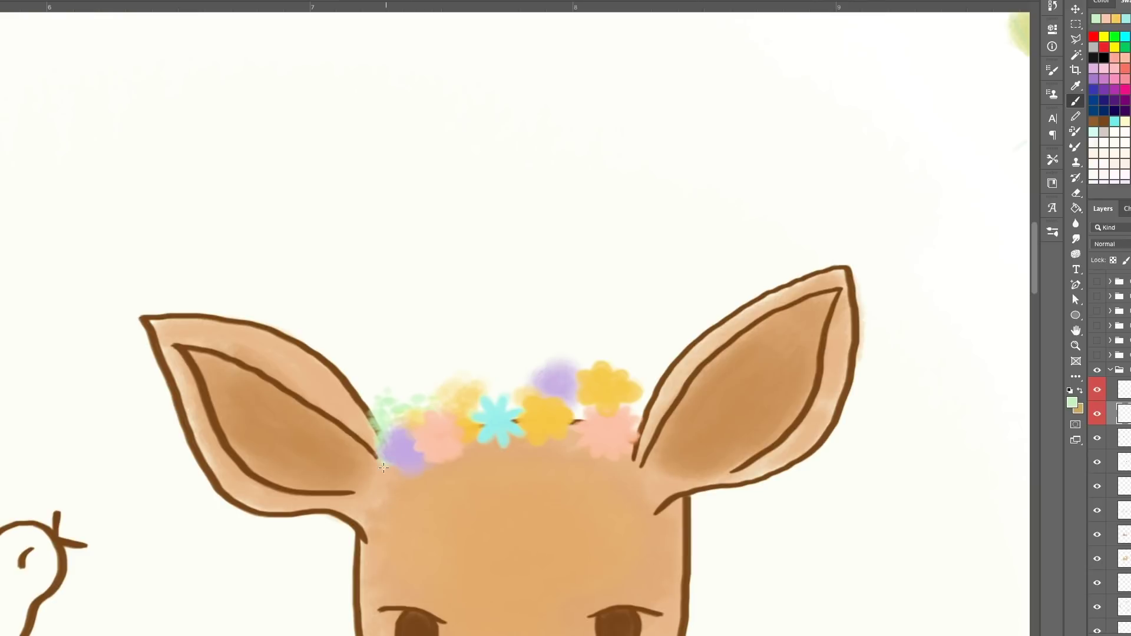
drag(382, 452, 432, 466)
drag(490, 395, 499, 381)
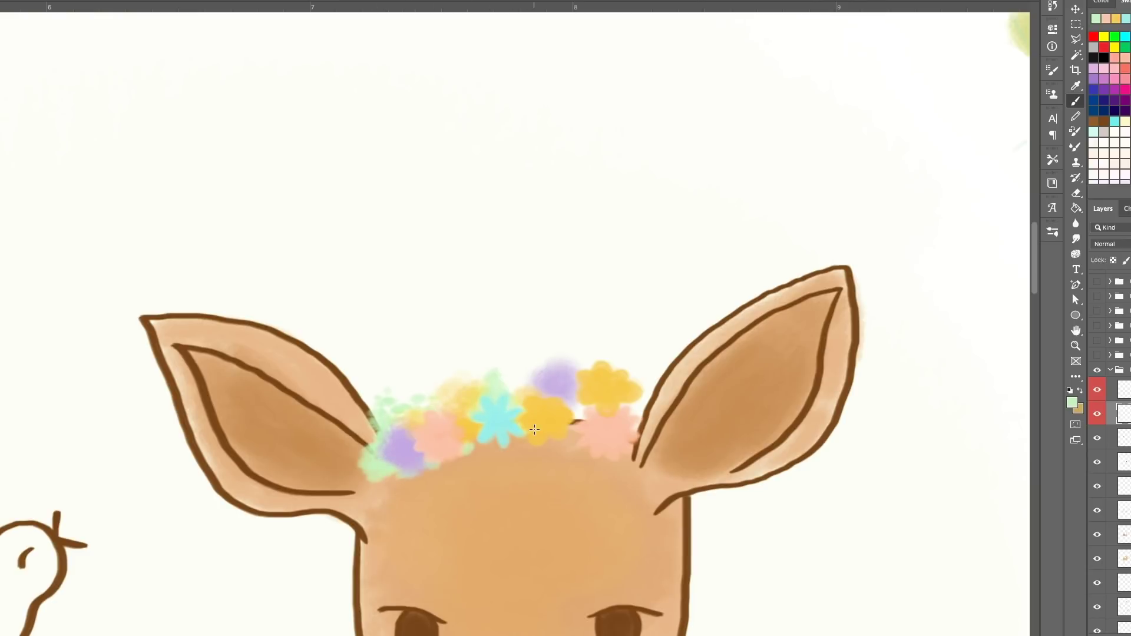
drag(580, 421, 560, 451)
mouse_move(630, 409)
mouse_down()
mouse_move(653, 439)
mouse_move(624, 466)
mouse_up()
scroll(549, 438, down, 3)
- Dab darker grey-green foliage between the flowers of the deer's crown
alt+shift+right_click(977, 388)
click(601, 445)
alt+shift+right_click(961, 430)
alt+shift+right_click(490, 423)
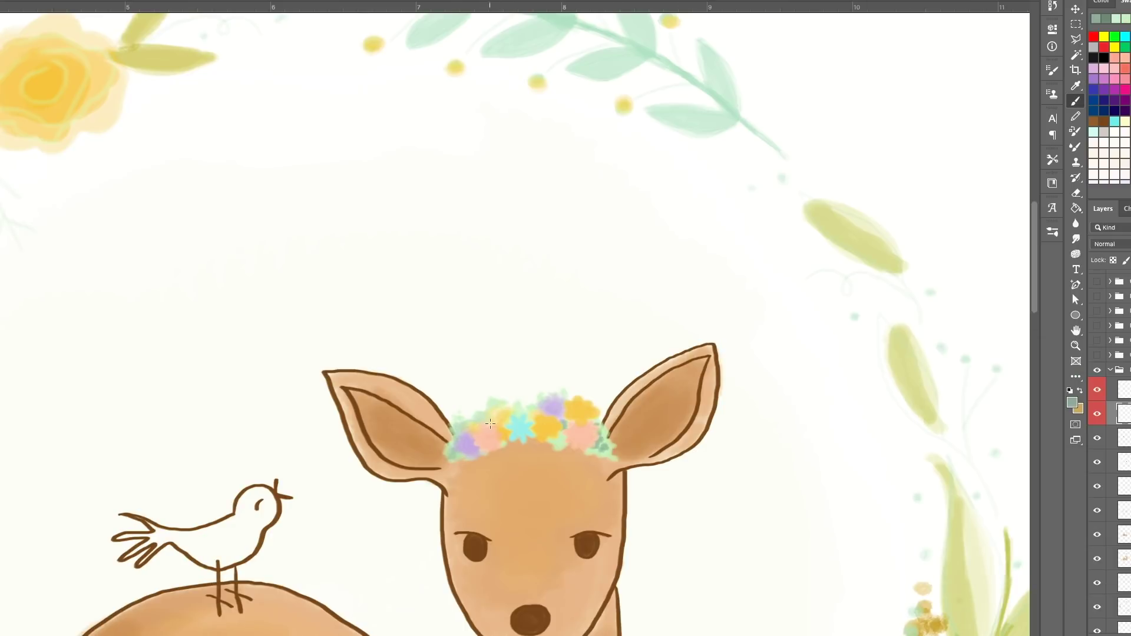
- Colour the bird's head, body and tail golden yellow
key(ctrl+minus)
scroll(468, 239, up, 5)
right_click(432, 201)
key(Escape)
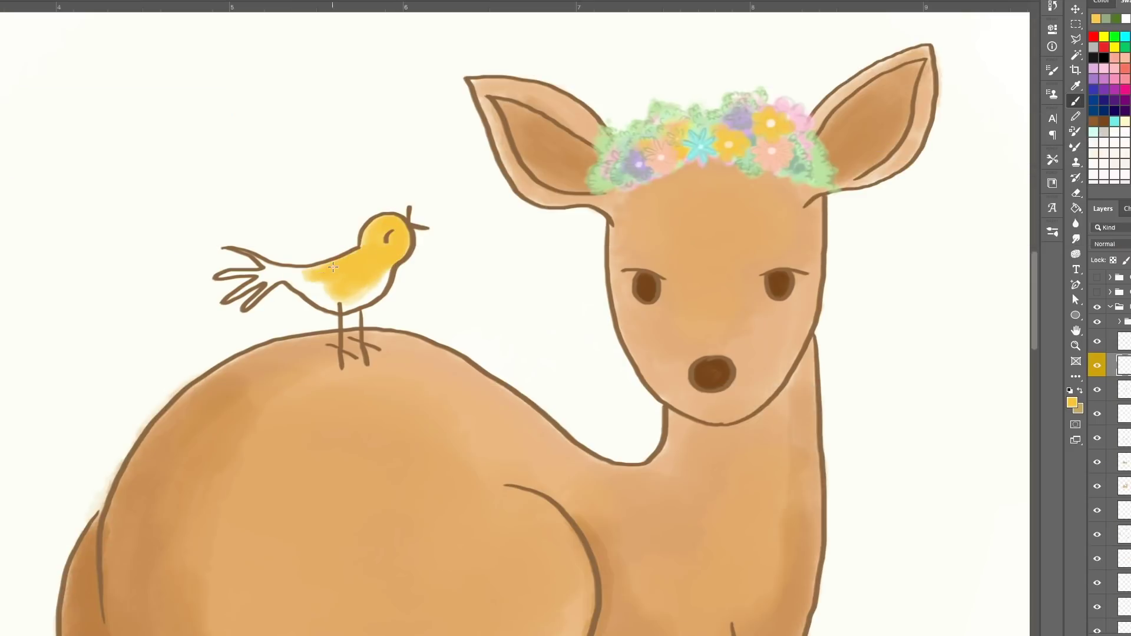
mouse_move(348, 268)
mouse_down()
mouse_move(333, 308)
mouse_move(384, 261)
mouse_move(220, 275)
mouse_up()
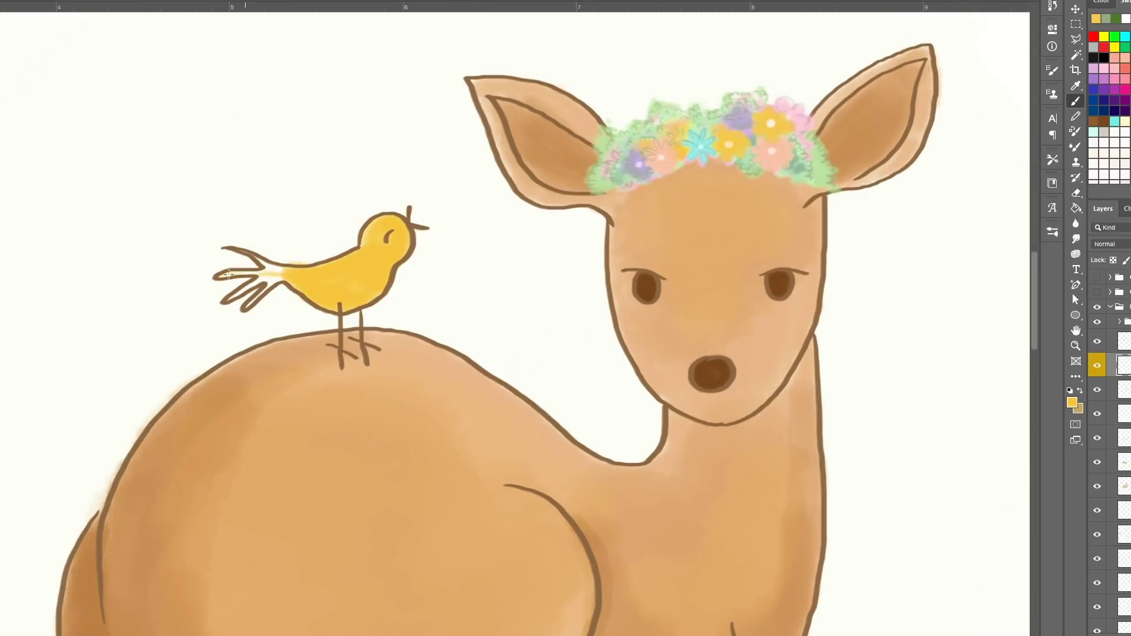
key(e)
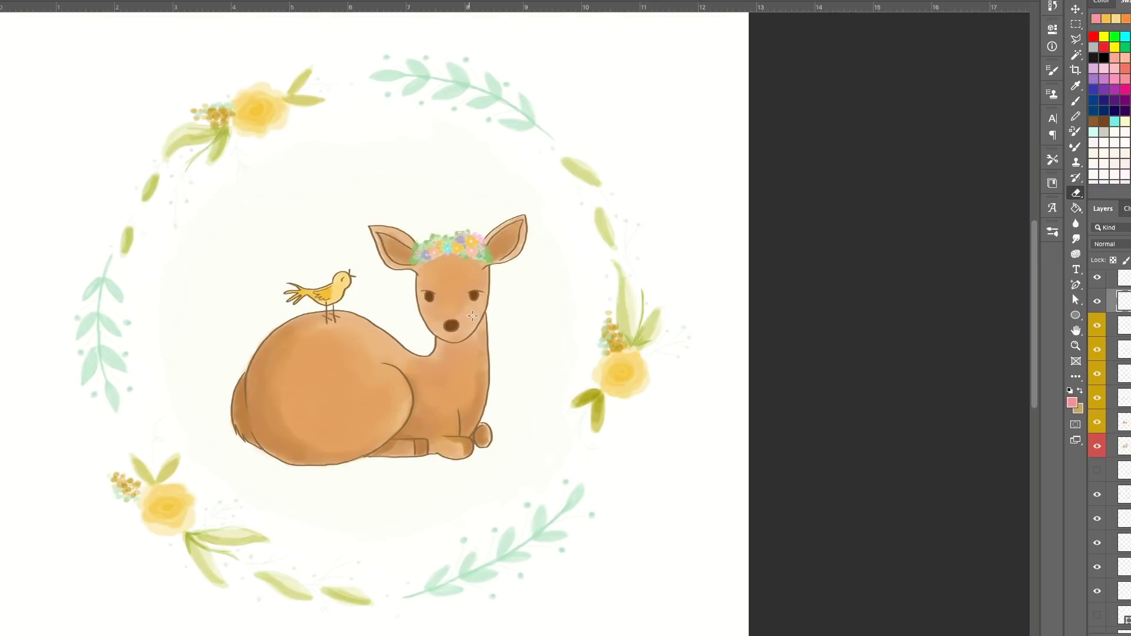
- Paint soft pink blush on both of the deer's cheeks and on the bird's cheek
key(b)
drag(468, 309, 474, 313)
scroll(348, 285, up, 2)
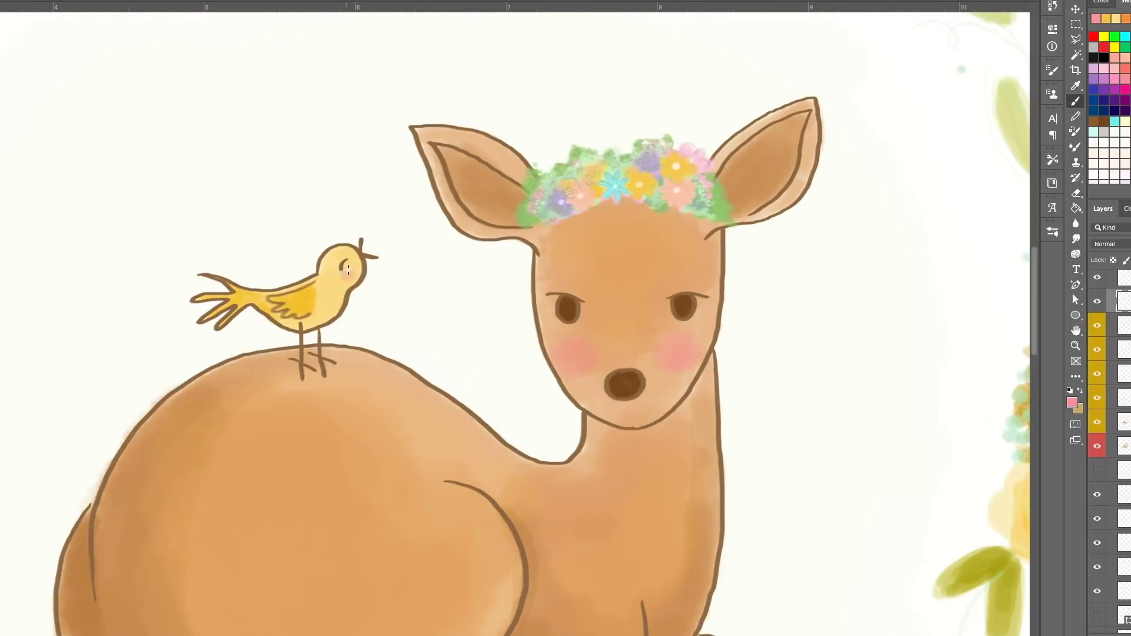
key(ctrl+0)
scroll(355, 376, up, 1)
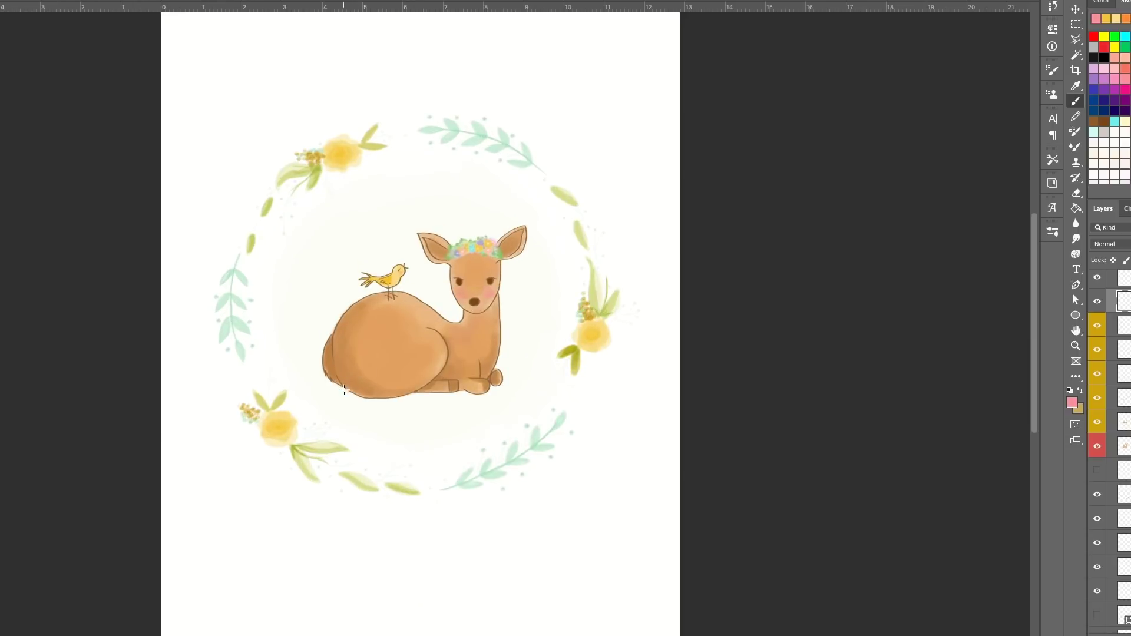
scroll(332, 395, down, 1)
scroll(412, 343, up, 2)
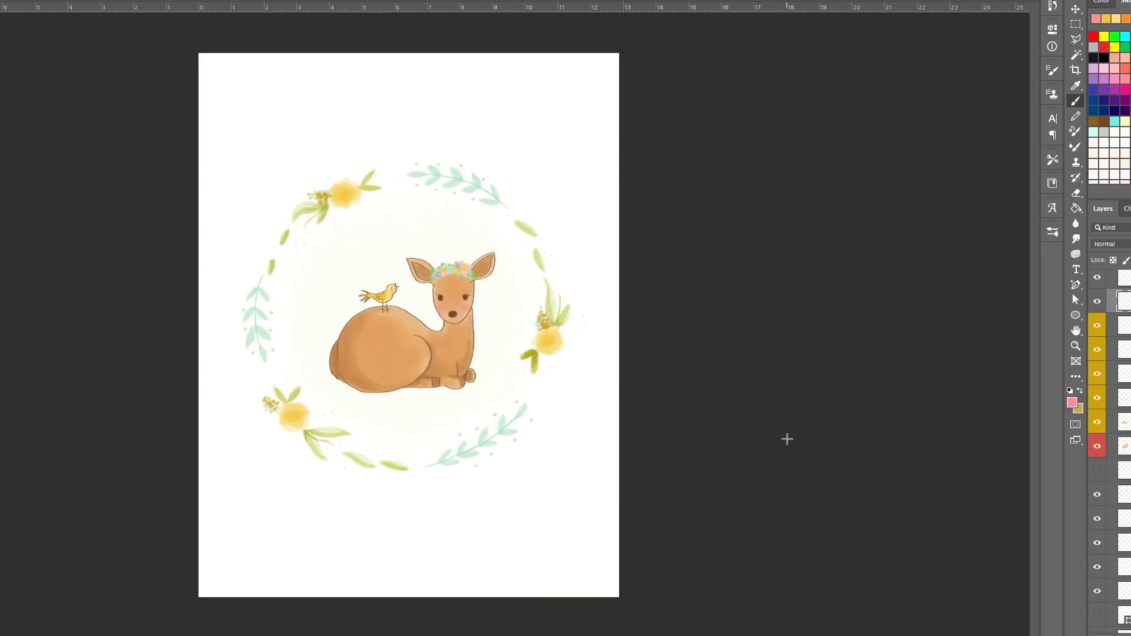
- Brush soft white highlights over the deer's haunch and chest on a separate layer
scroll(472, 267, up, 1)
right_click(477, 258)
key(Escape)
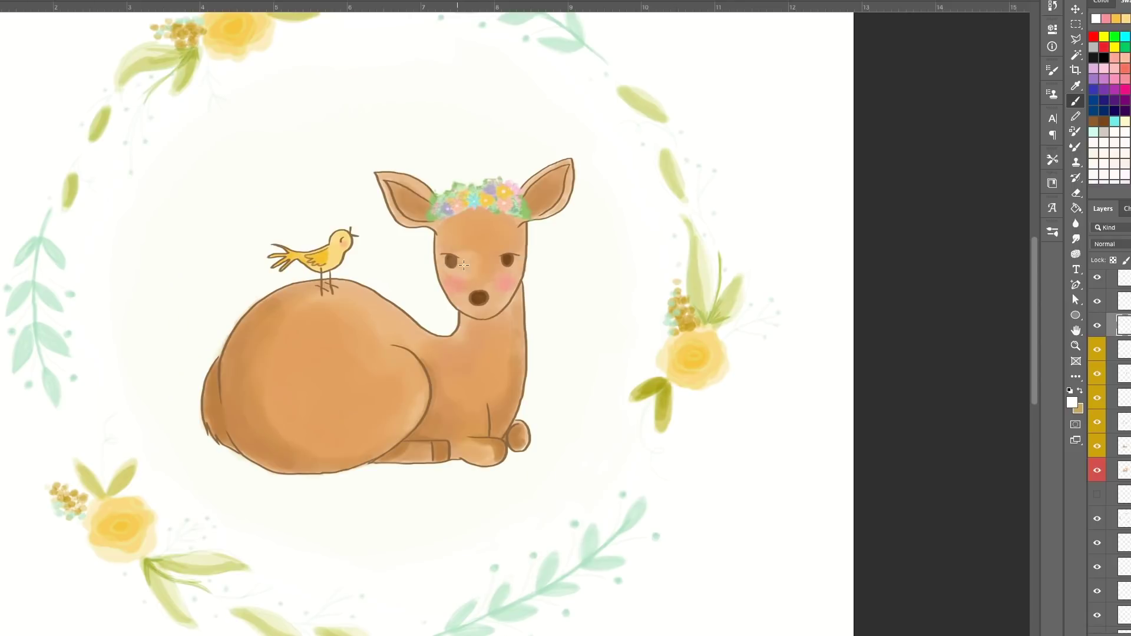
right_click(477, 265)
key(Escape)
right_click(475, 266)
key(Escape)
scroll(1097, 395, up, 2)
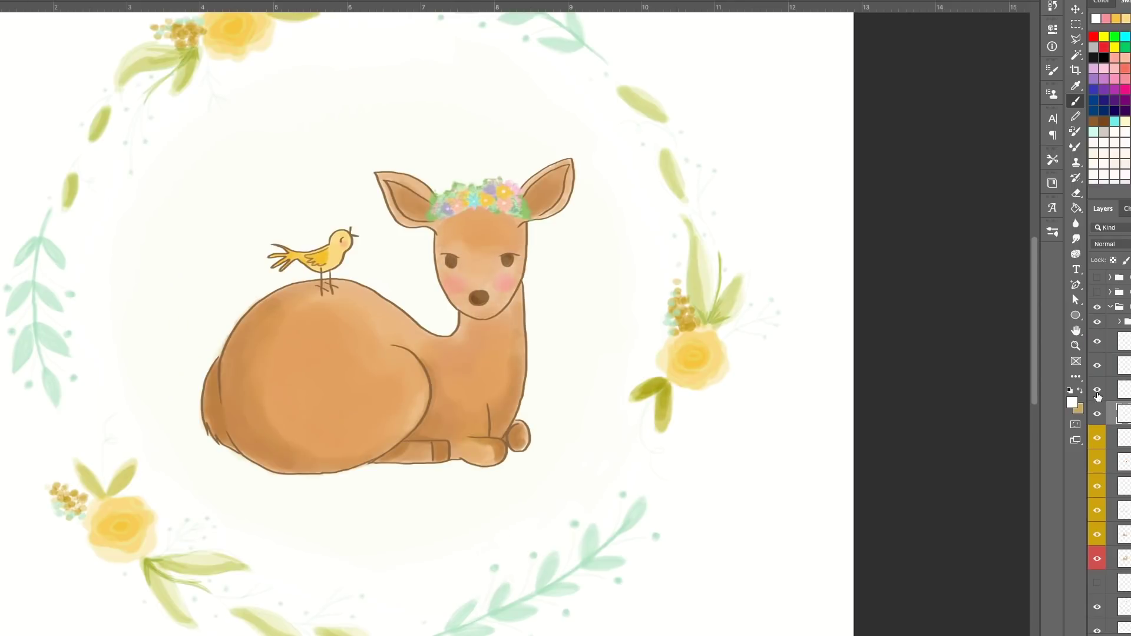
key(ctrl+bracketleft)
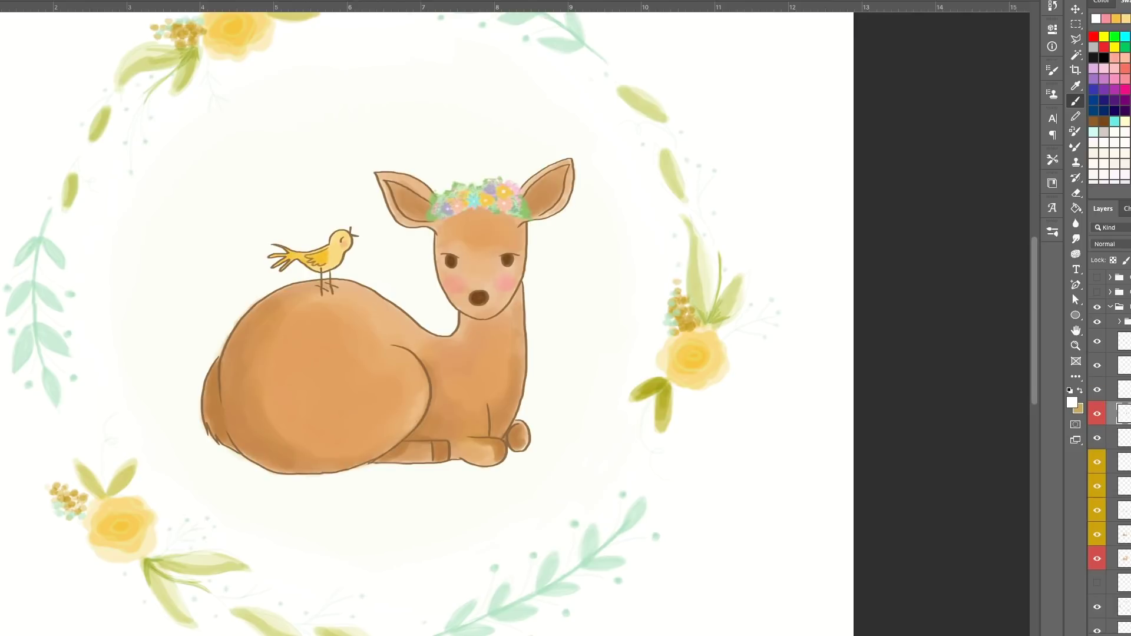
key(alt+bracketleft)
mouse_move(318, 354)
mouse_down()
mouse_move(389, 398)
mouse_move(494, 377)
mouse_up()
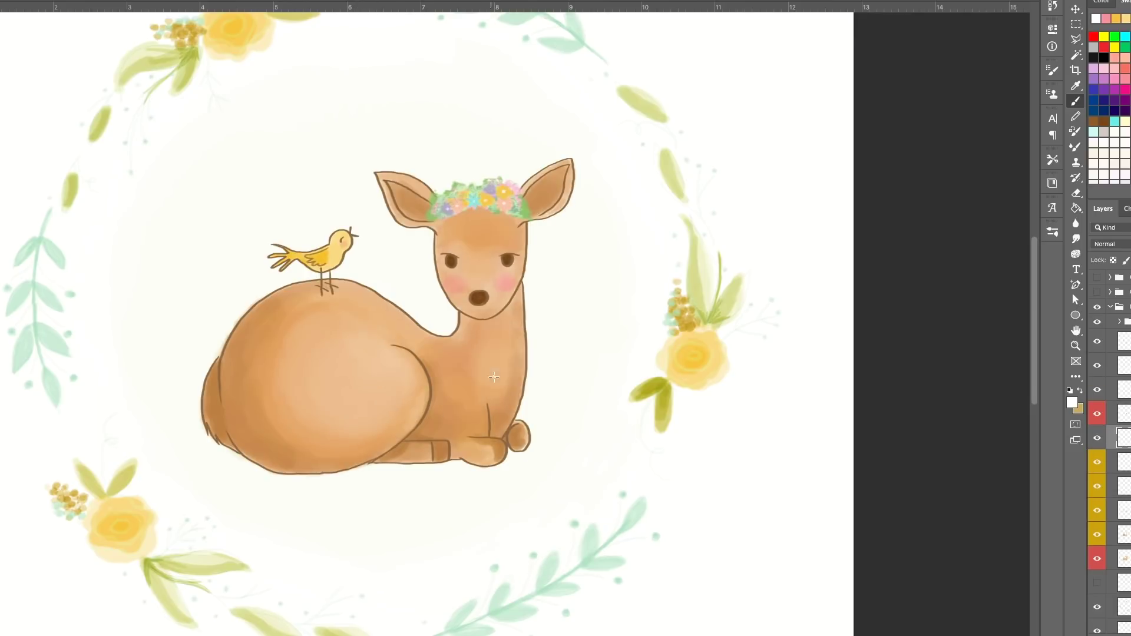
- Paint a pale grey-green ground shadow beneath the deer on a layer below its colours
key(ctrl+0)
scroll(1107, 412, down, 5)
key(i)
click(1072, 402)
key(Return)
key(b)
right_click(401, 330)
key(Escape)
right_click(398, 377)
key(Escape)
right_click(321, 387)
key(Escape)
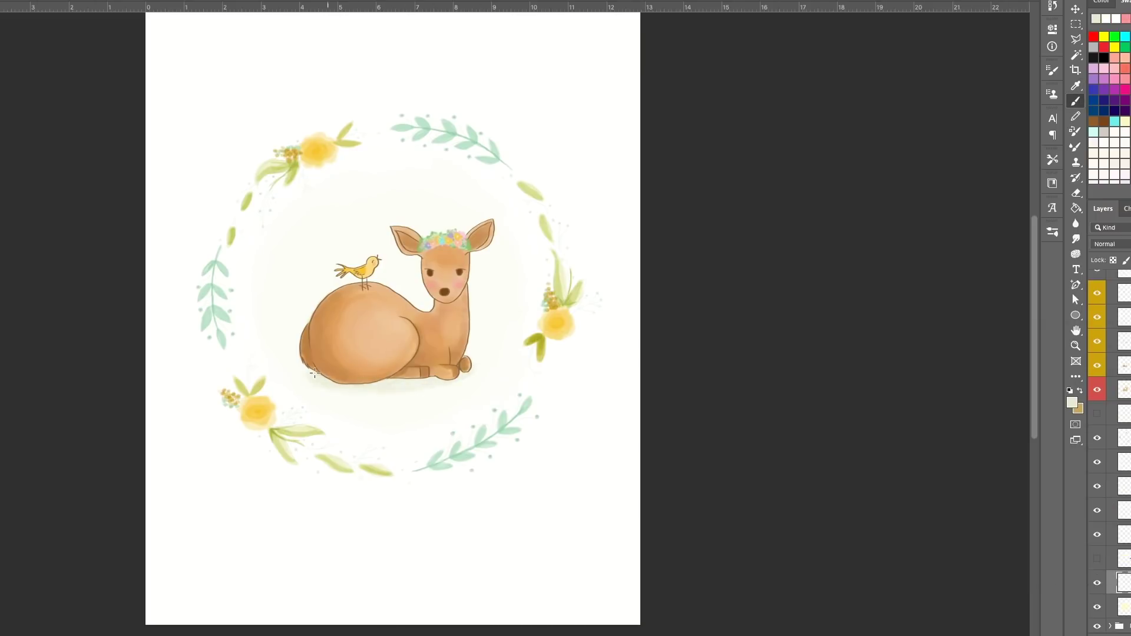
- Accent the crown's flowers with coral and hot pink, and collapse the deer illustration's layer group
scroll(430, 330, down, 3)
scroll(434, 277, up, 8)
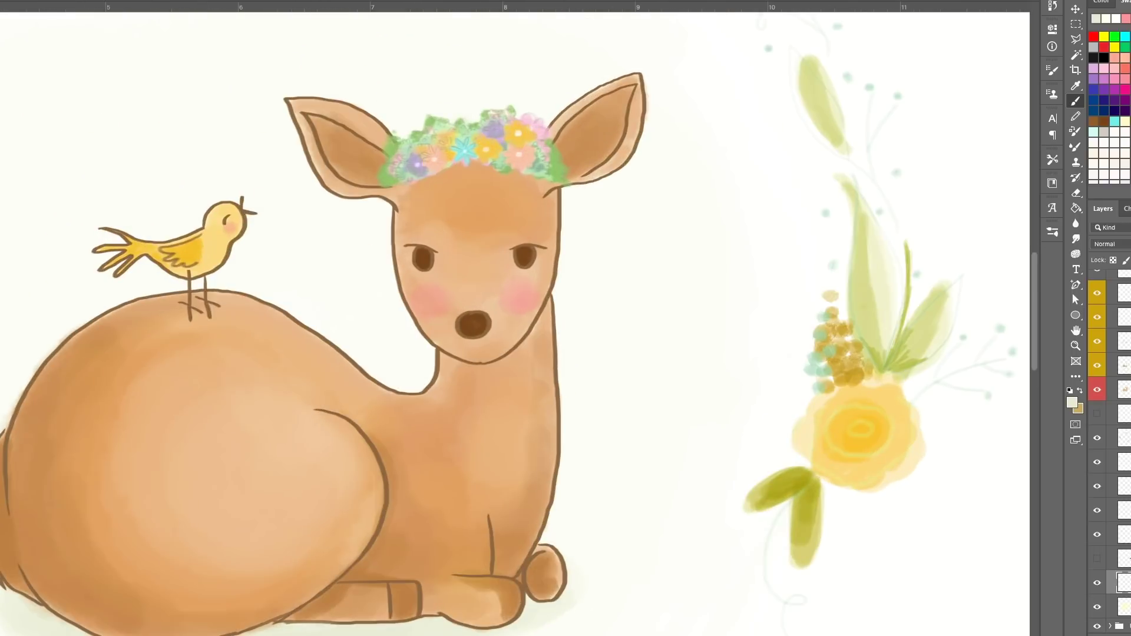
scroll(1096, 536, up, 3)
click(1096, 536)
alt+click(436, 156)
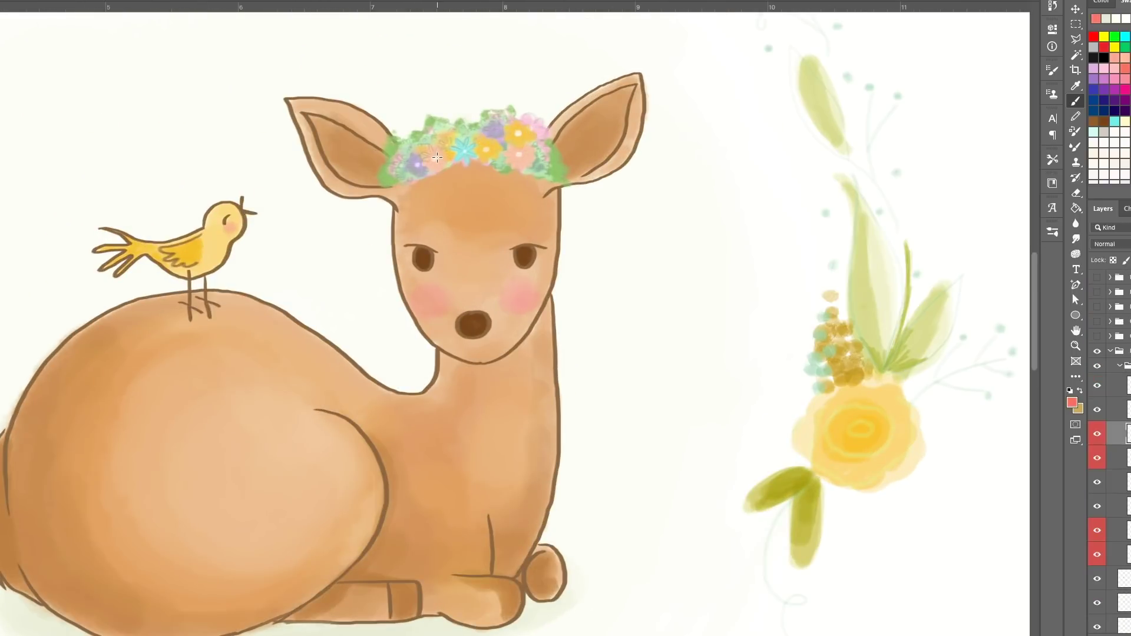
right_click(431, 154)
key(Escape)
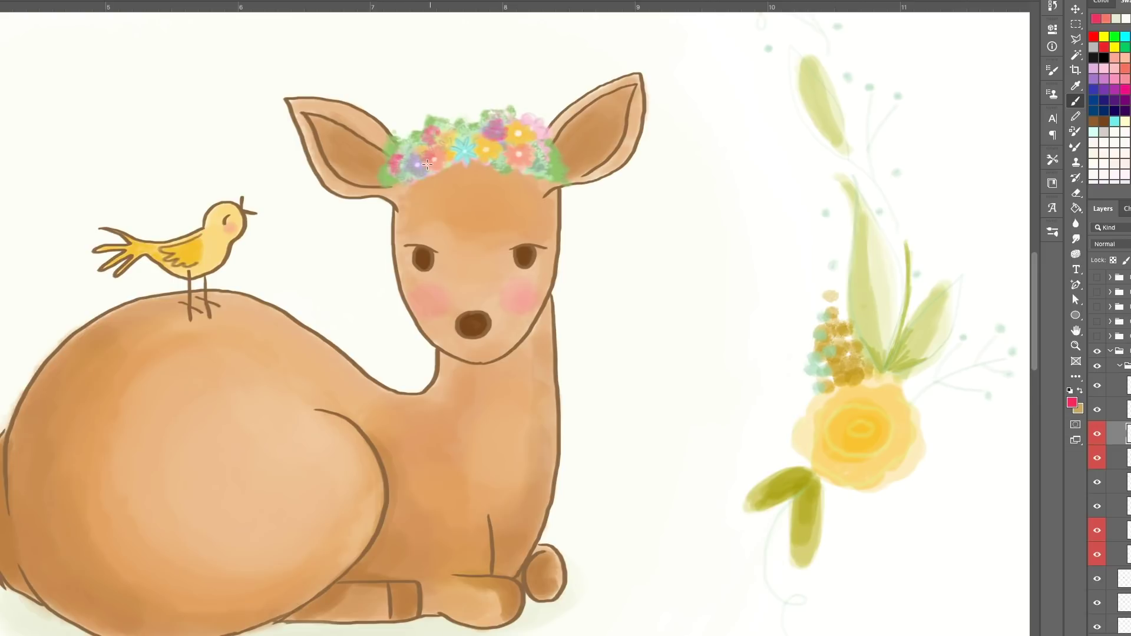
key(ctrl+0)
click(1107, 372)
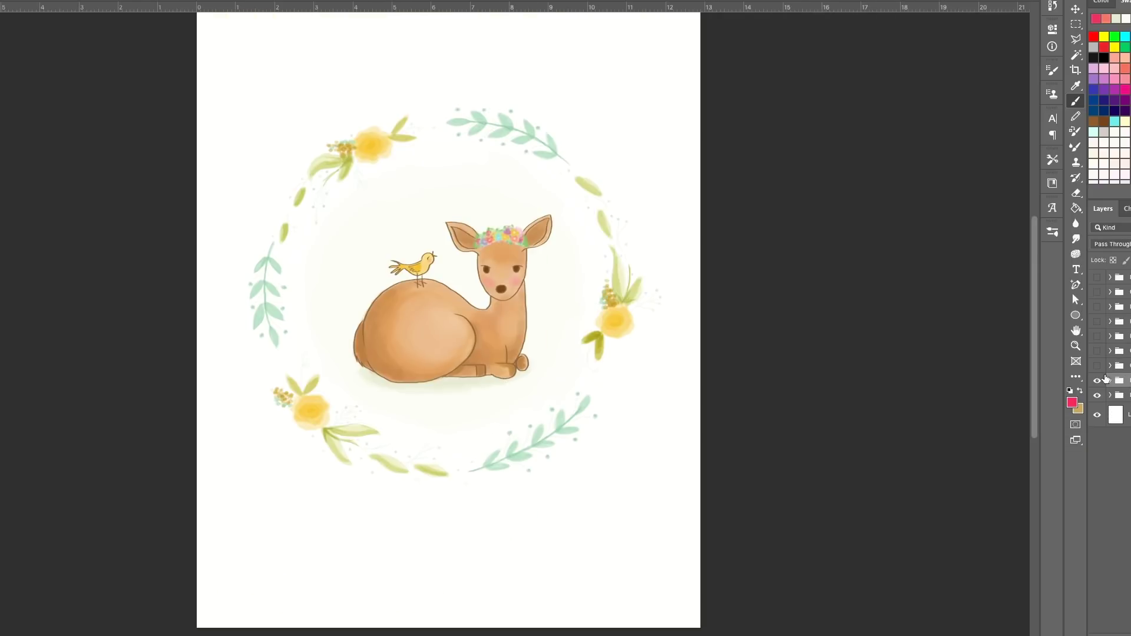
- Add the artist's pale signature beneath the deer's front legs inside the deer illustration's layer group
right_click(1117, 383)
click(1048, 212)
key(Return)
click(1109, 354)
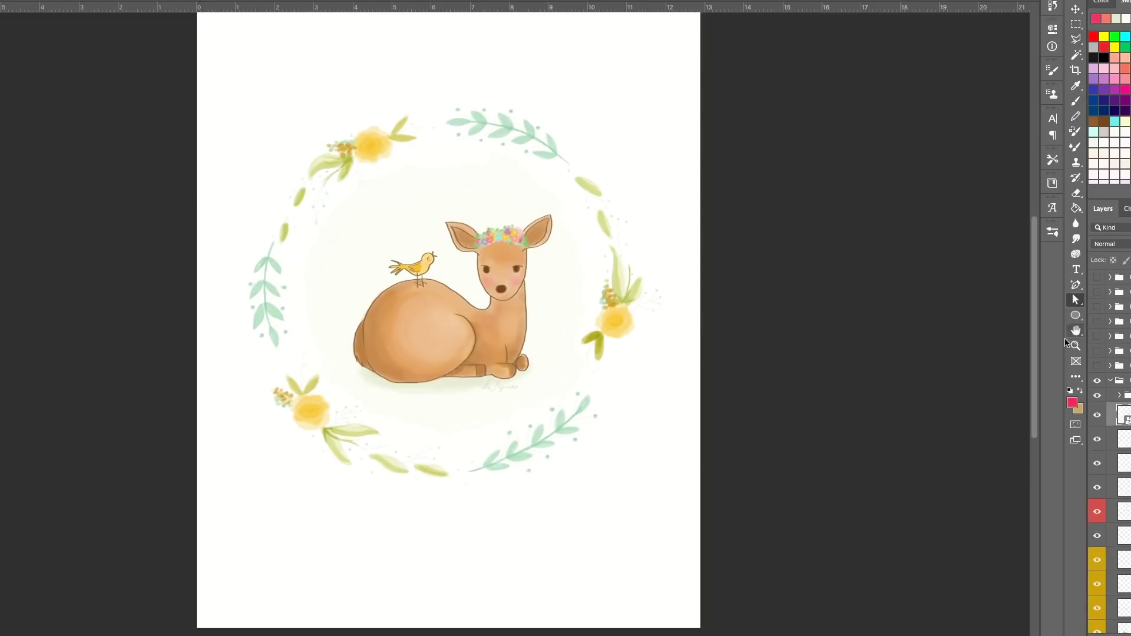
scroll(442, 404, down, 5)
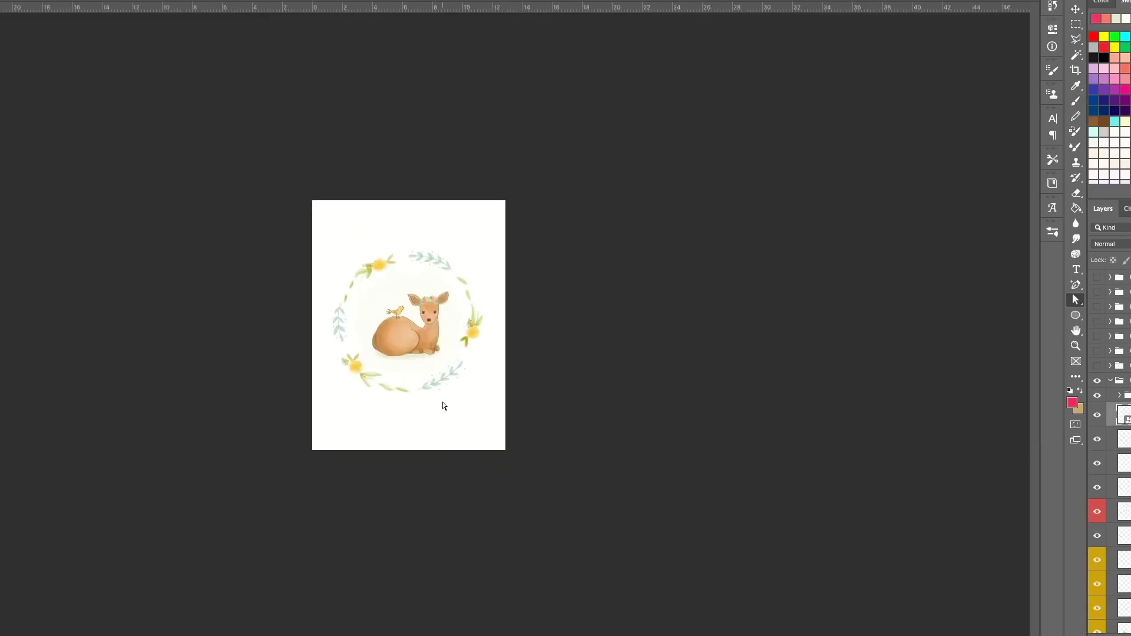
scroll(441, 404, up, 4)
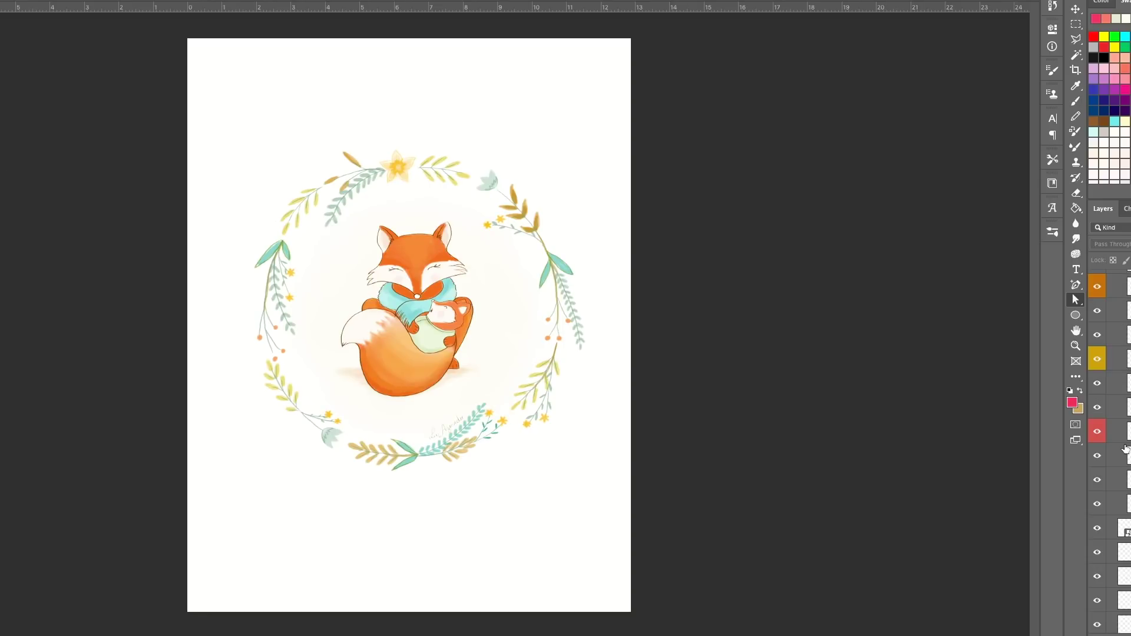
- Brush light peach over the baby fox's orange fur on its red-labelled colour layer to soften the head
key(ctrl+plus)
key(ctrl+plus)
key(ctrl+plus)
key(ctrl+plus)
click(1097, 431)
click(1097, 431)
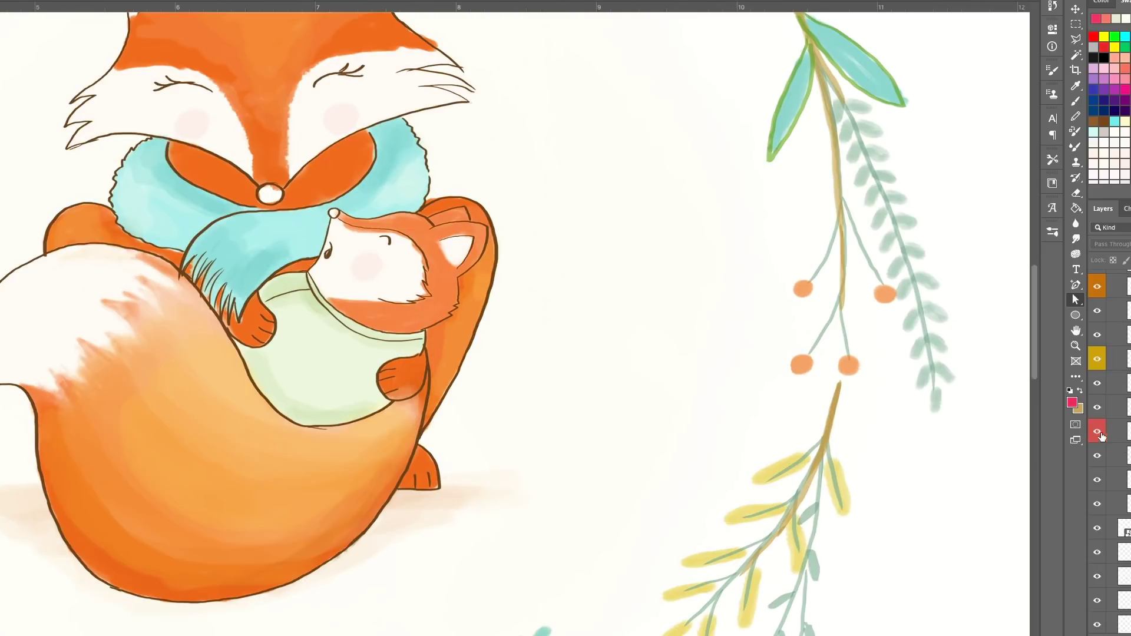
click(1116, 431)
click(1125, 60)
key(b)
right_click(375, 223)
key(Escape)
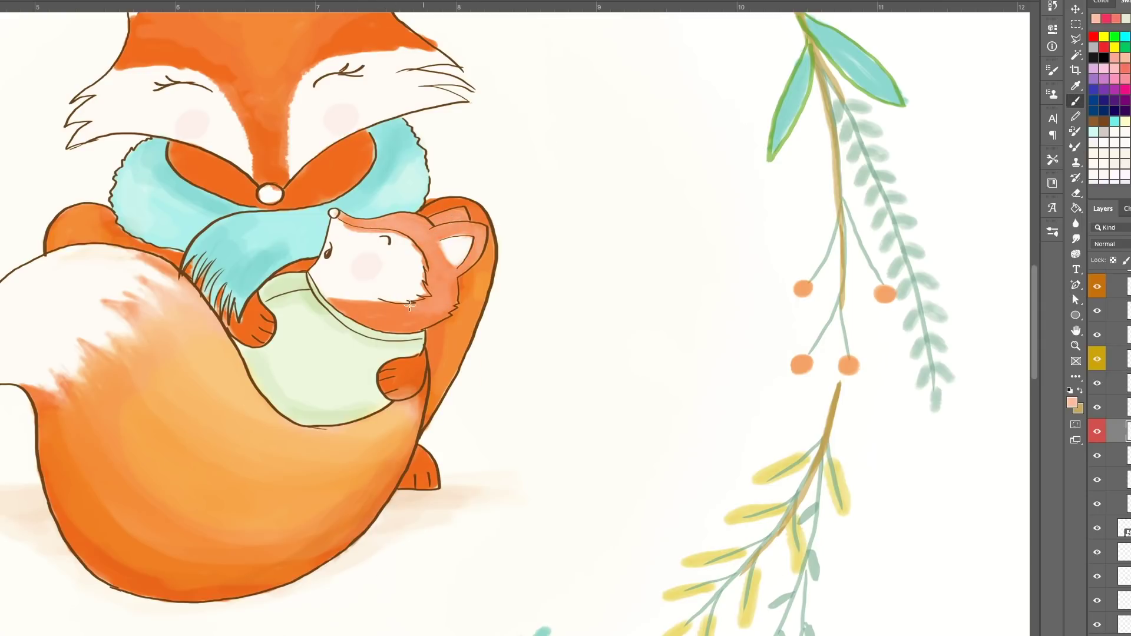
drag(410, 305, 413, 324)
key(ctrl+0)
key(ctrl+plus)
key(ctrl+plus)
key(ctrl+plus)
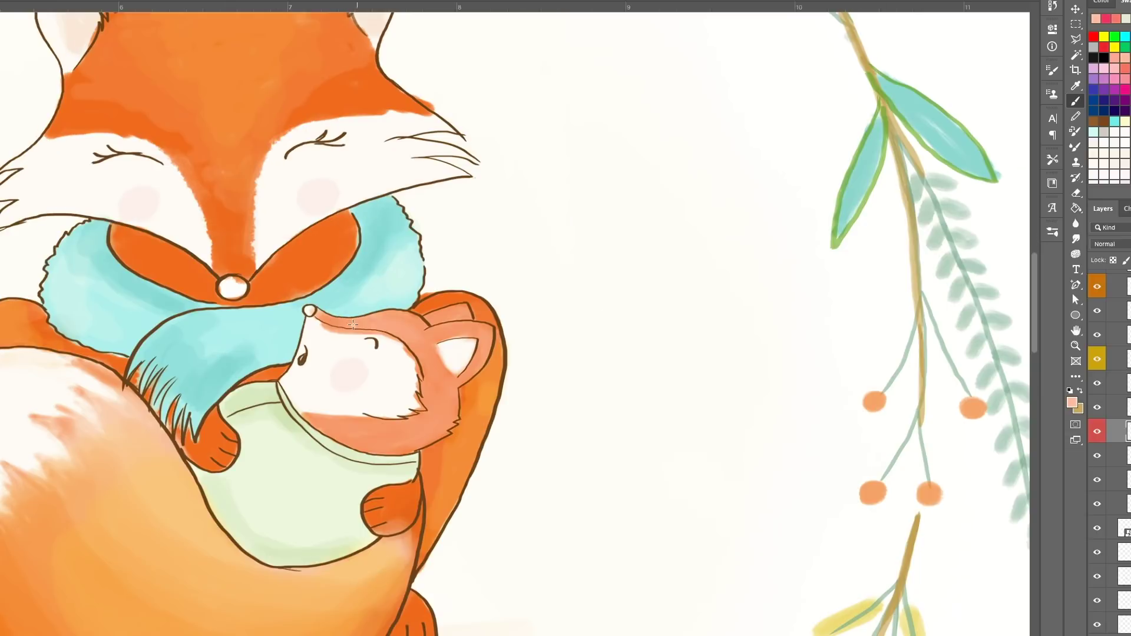
key(ctrl+0)
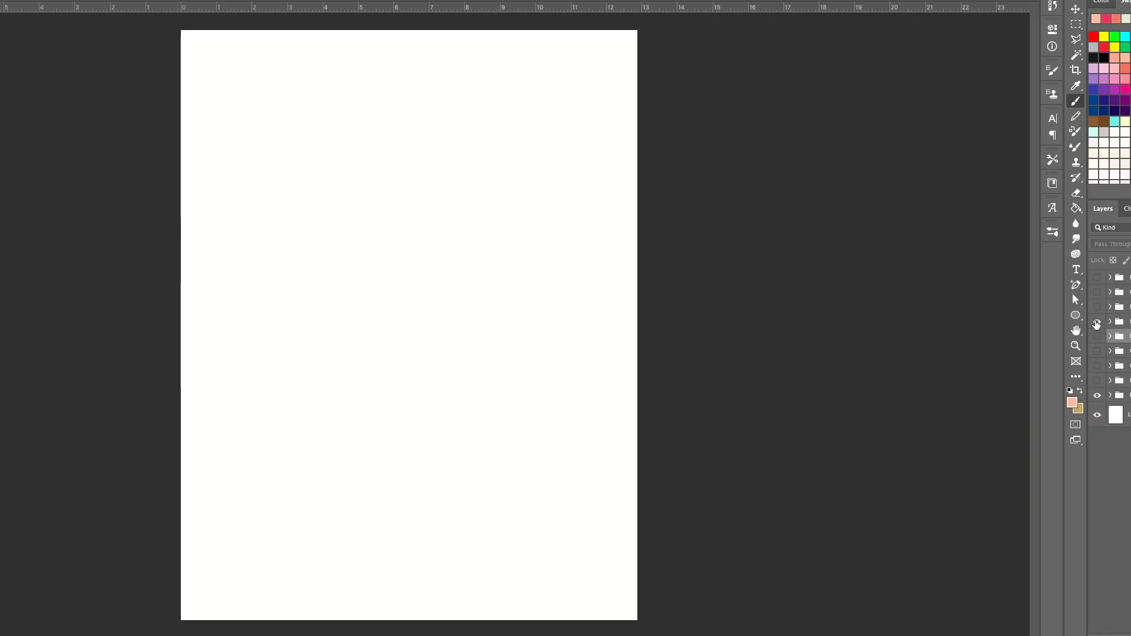
- Review the sitting fox, standing fawn, squirrel with rabbit, and fairy illustrations by showing one layer group at a time
click(1097, 322)
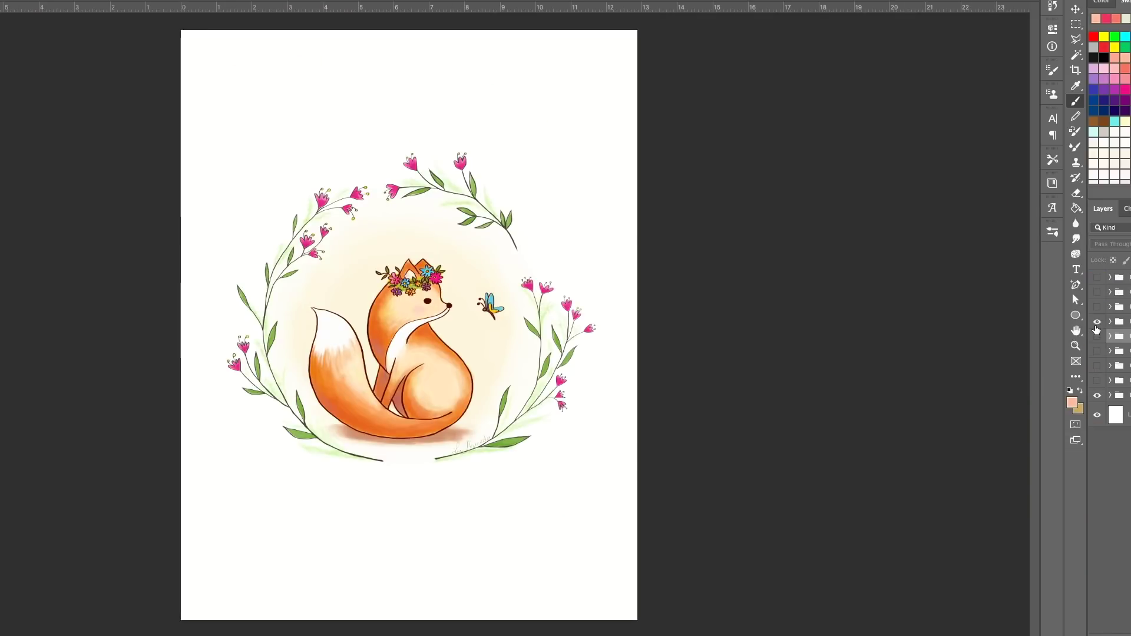
click(1097, 323)
click(1096, 308)
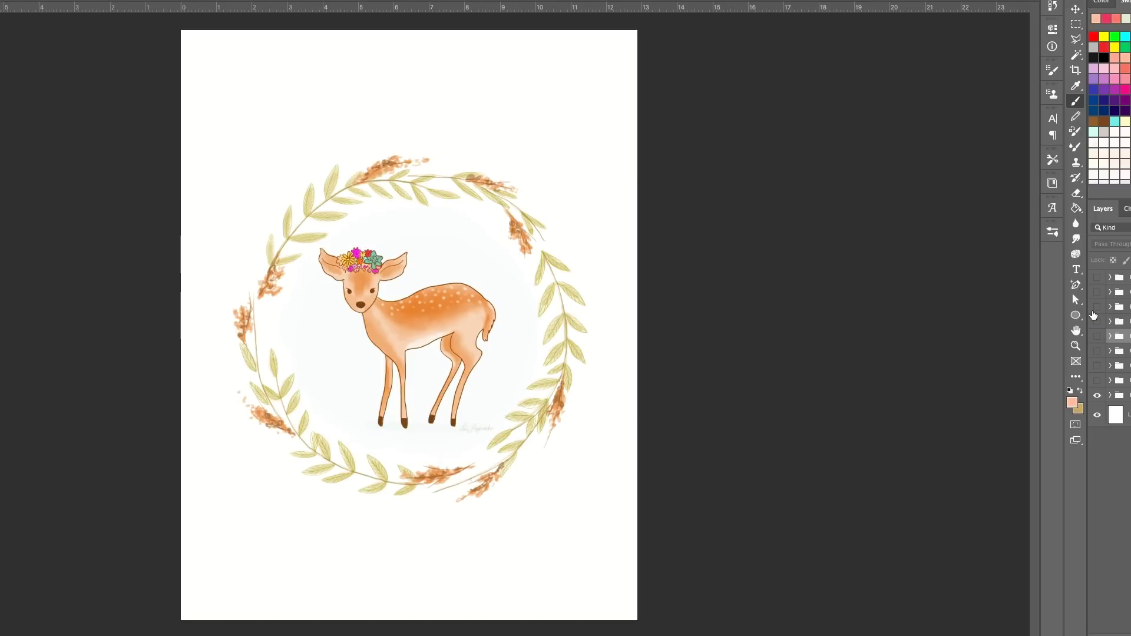
click(1096, 307)
click(1096, 292)
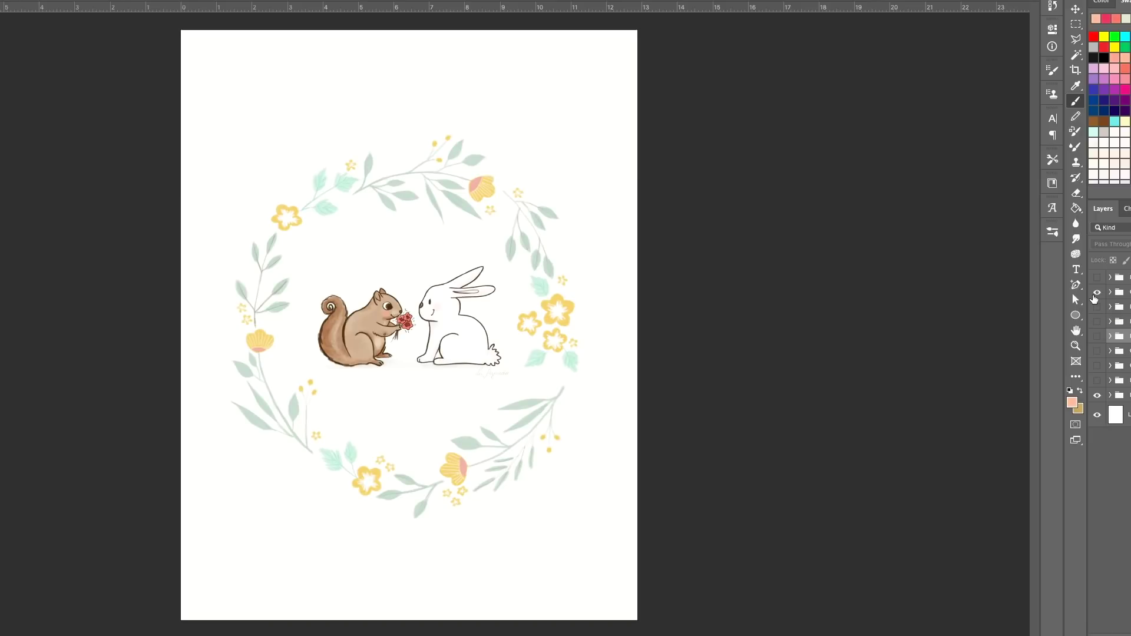
click(1096, 292)
click(1097, 277)
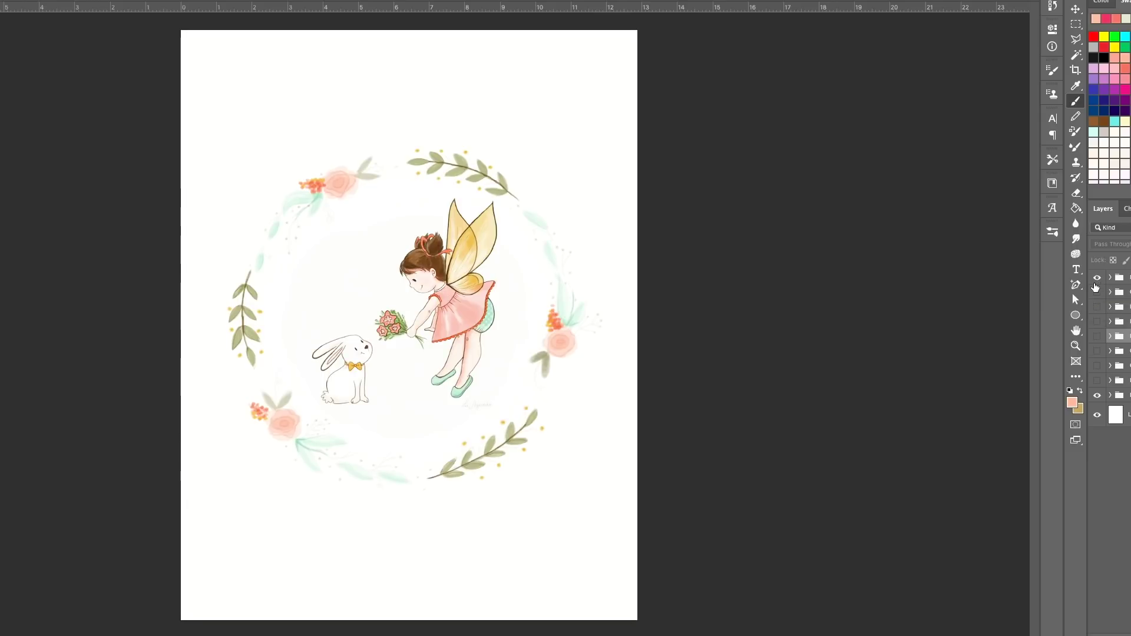